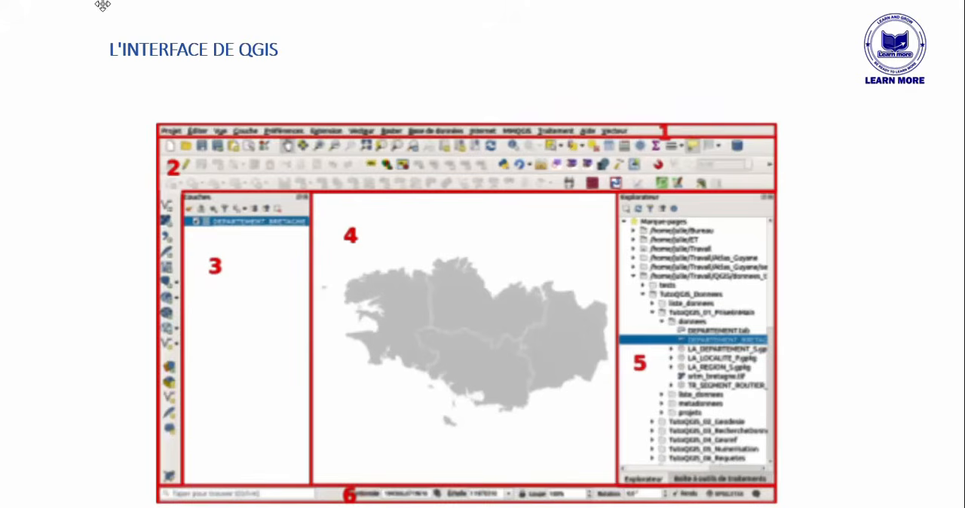
- End the slideshow, switch to QGIS, and create a new empty project from the Nouveau projet vide template
right_click(106, 32)
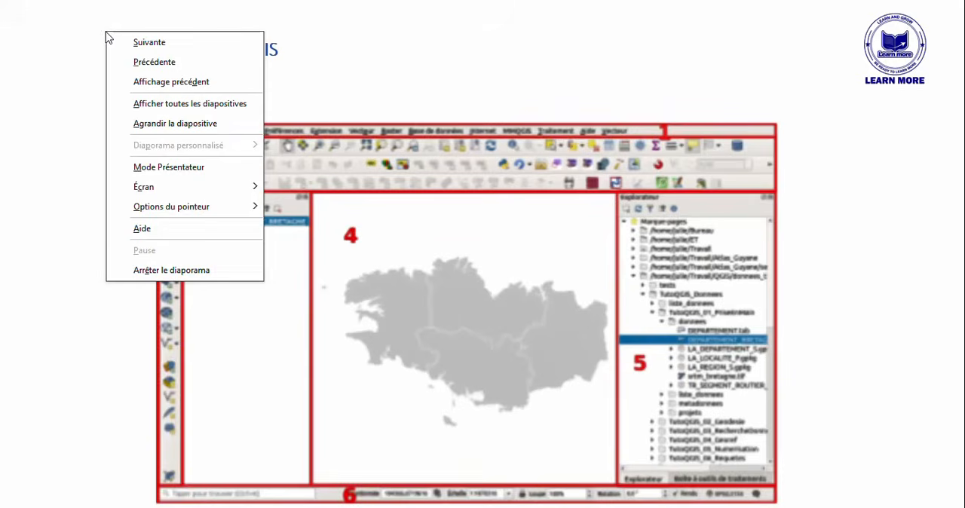
click(189, 272)
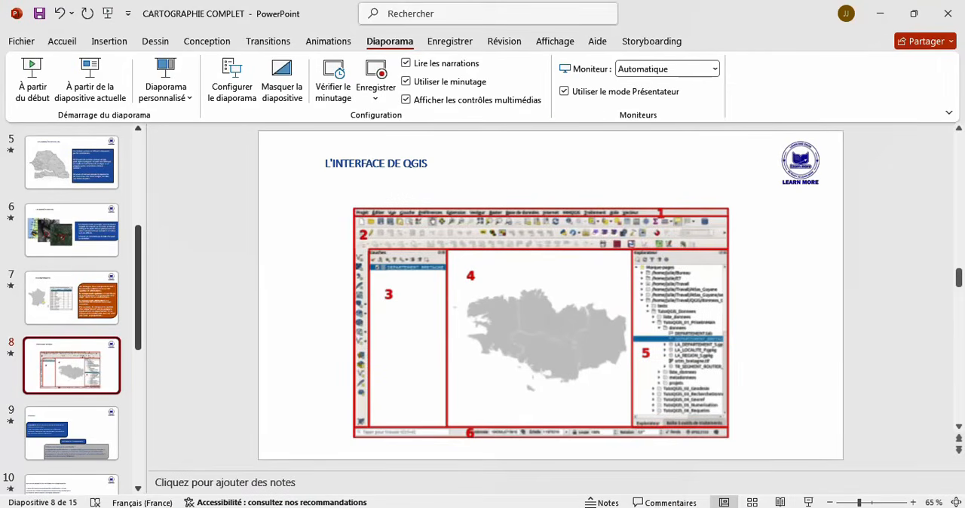
click(505, 507)
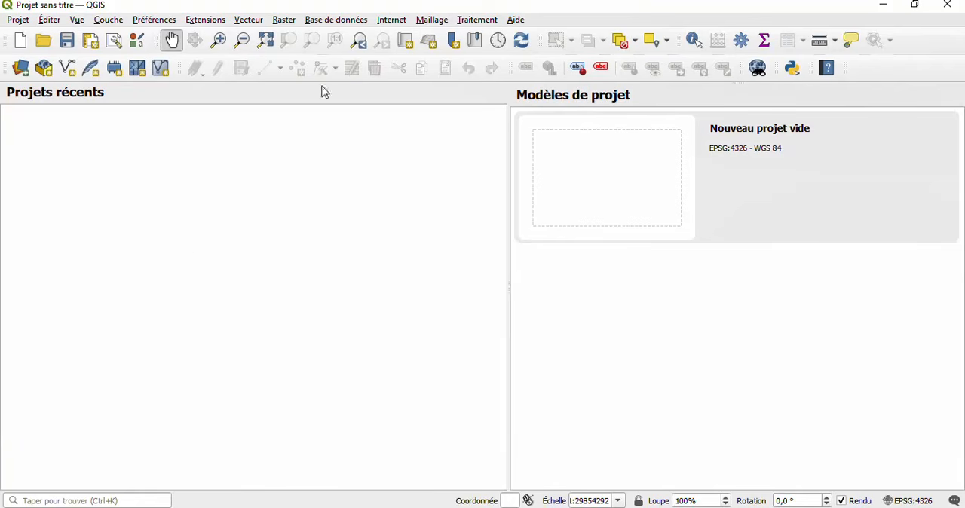
click(609, 189)
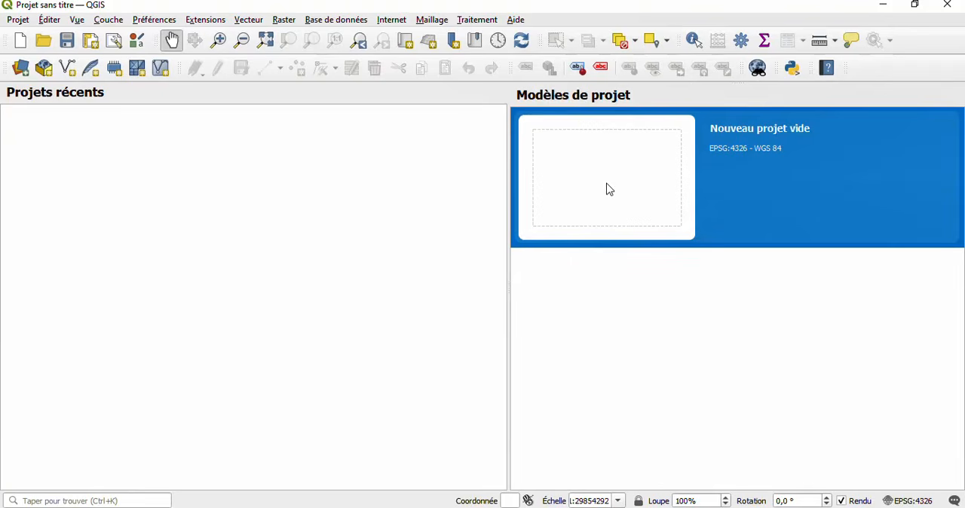
click(610, 190)
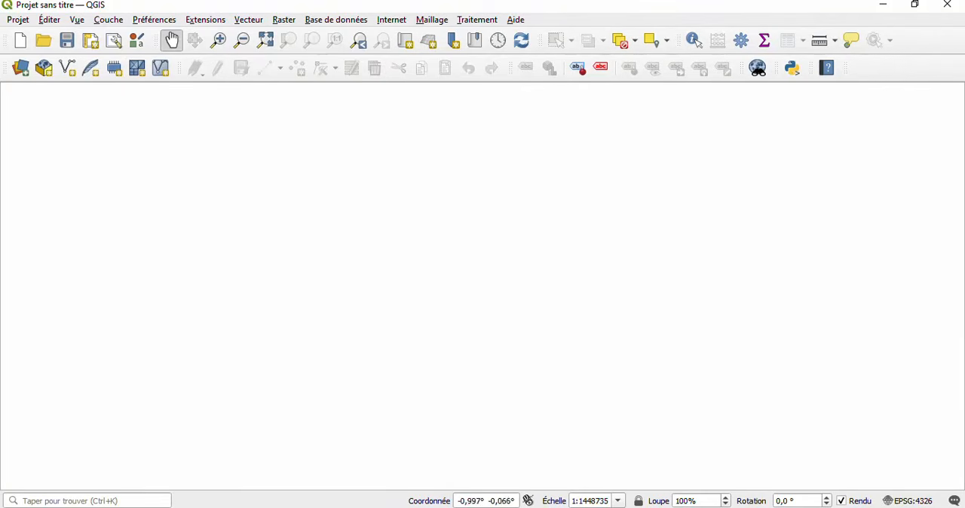
- Check the interface slide in PowerPoint against QGIS, reviewing the project, editing, layer and view commands and the available panels
click(471, 506)
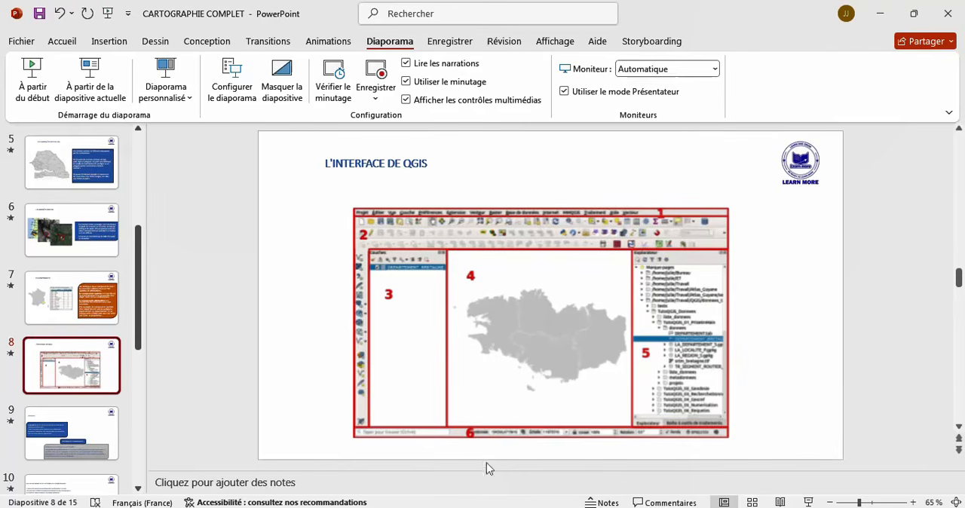
key(alt+Tab)
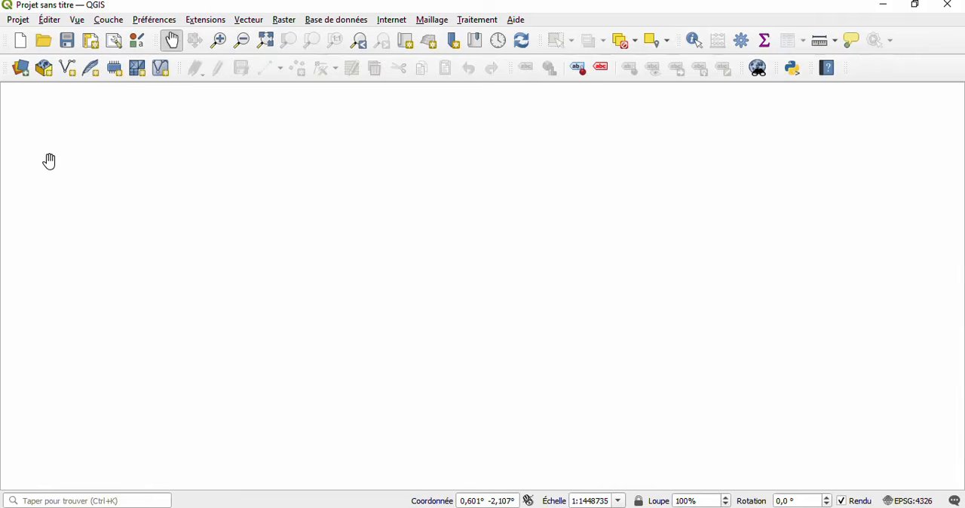
click(15, 24)
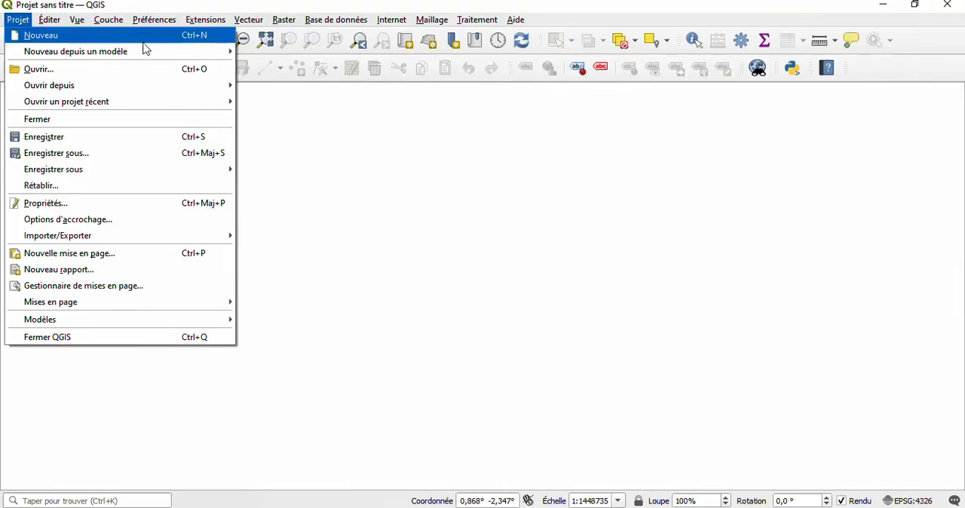
mouse_move(134, 93)
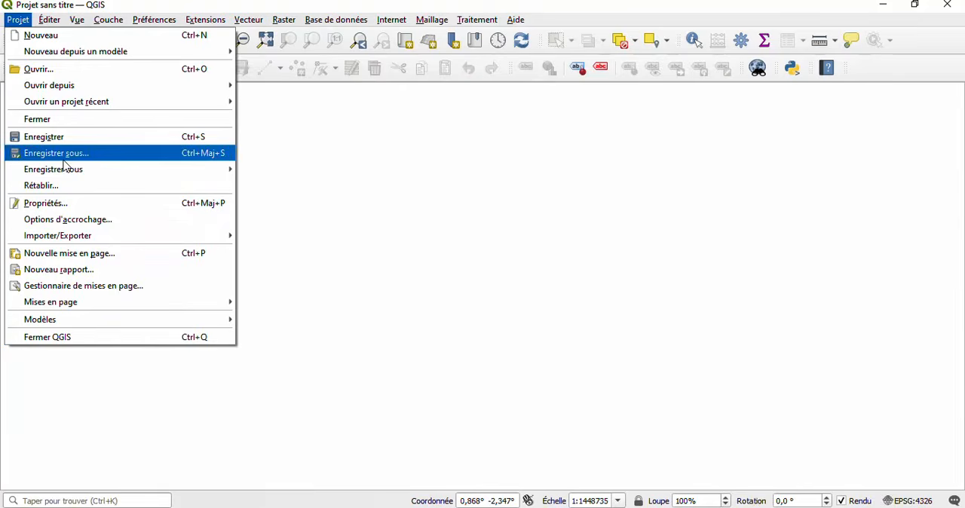
key(Escape)
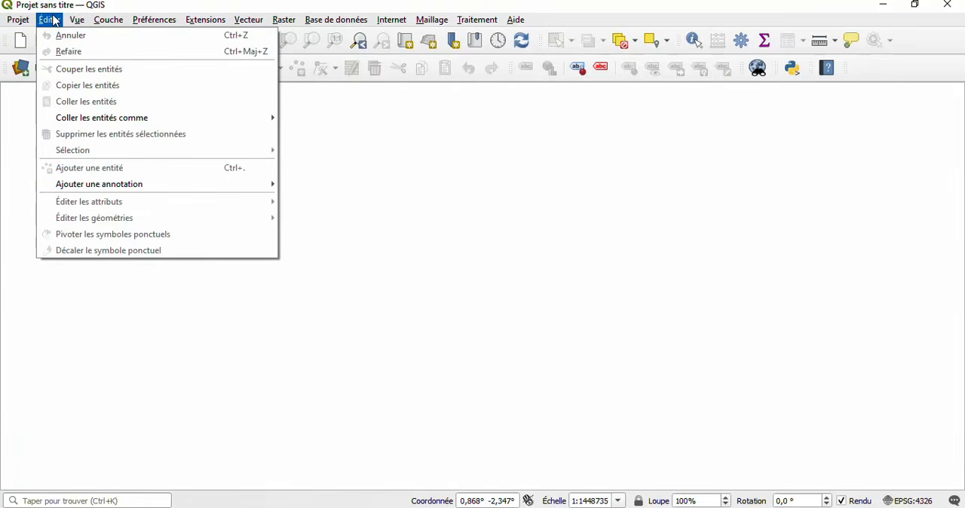
click(55, 21)
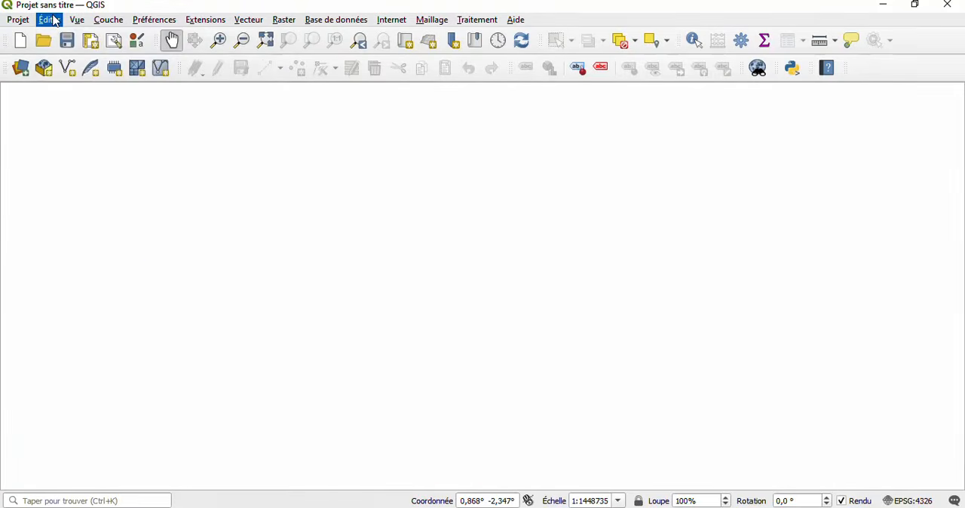
click(55, 21)
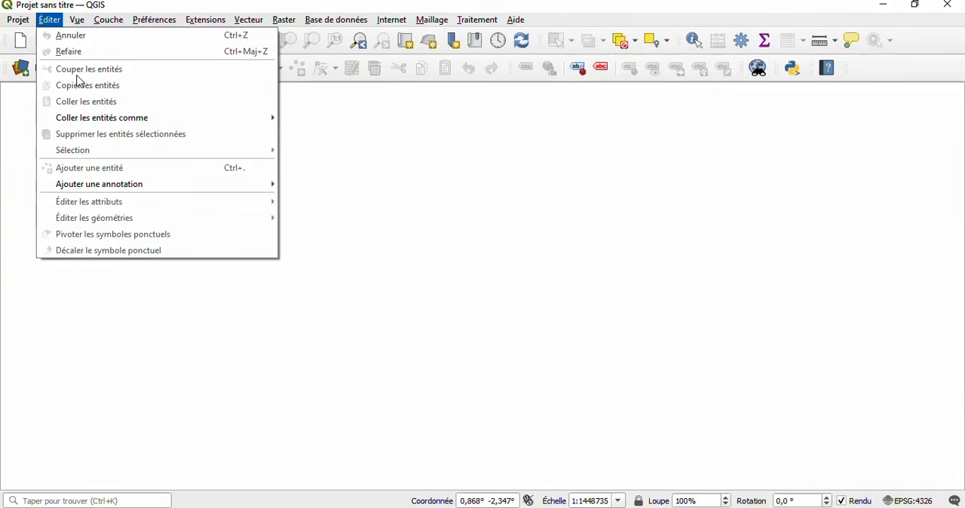
mouse_move(80, 21)
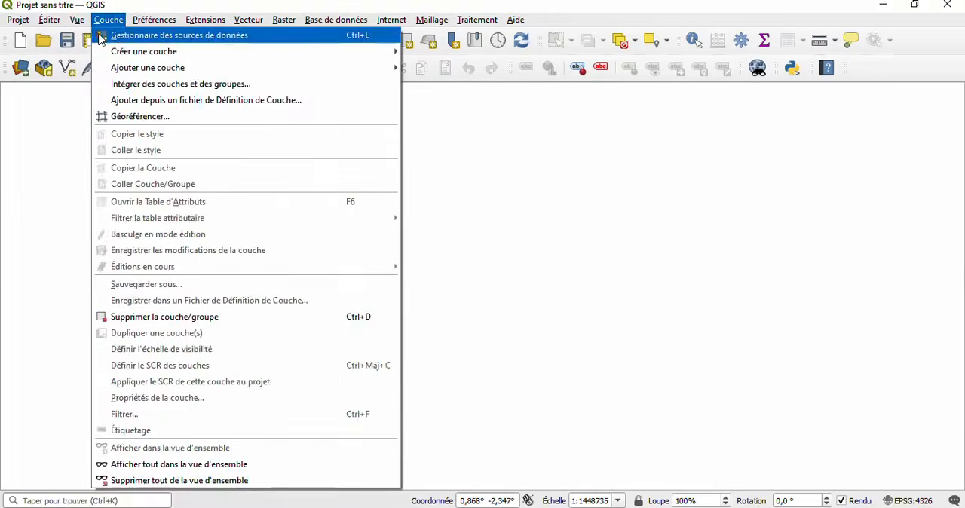
mouse_move(98, 52)
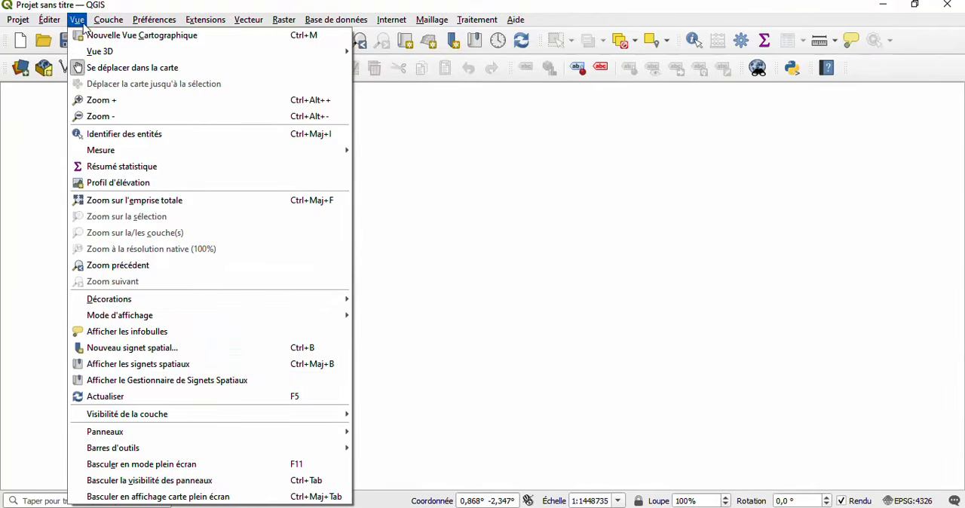
mouse_move(200, 432)
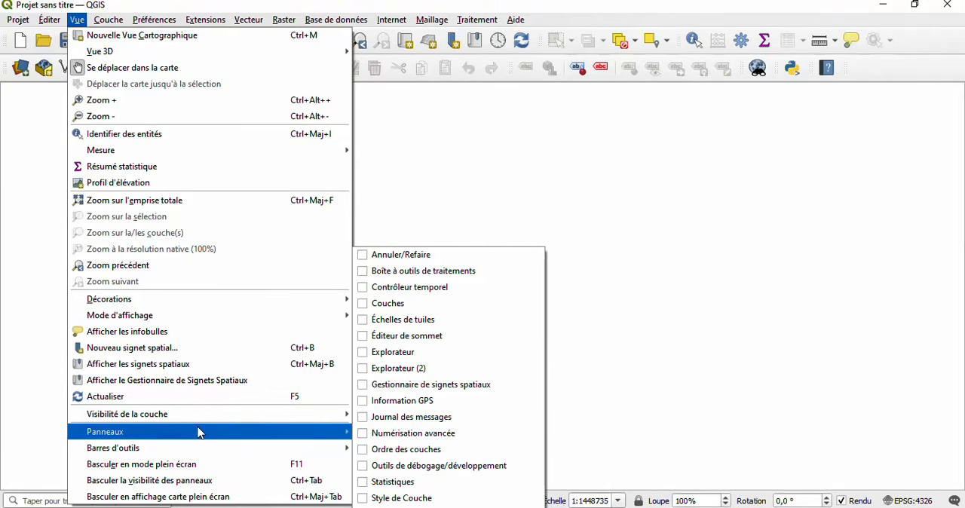
click(497, 144)
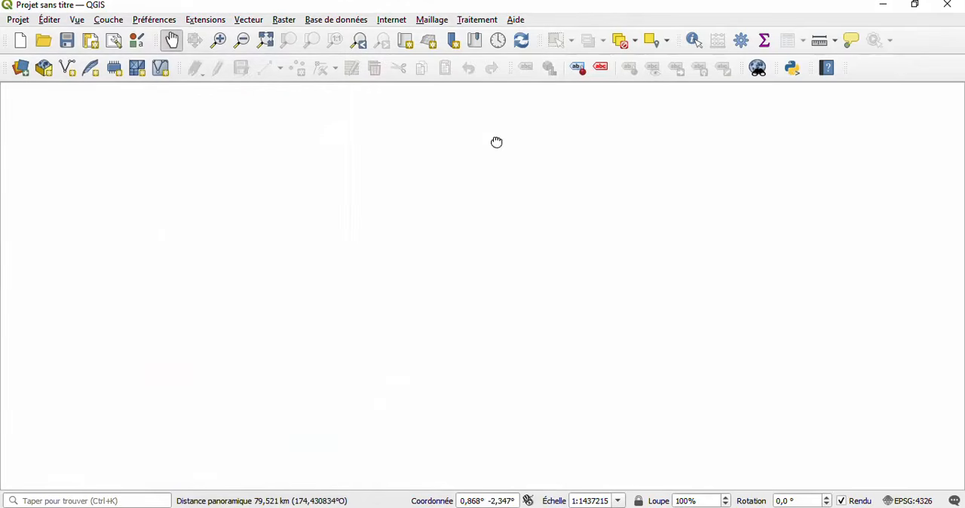
click(496, 507)
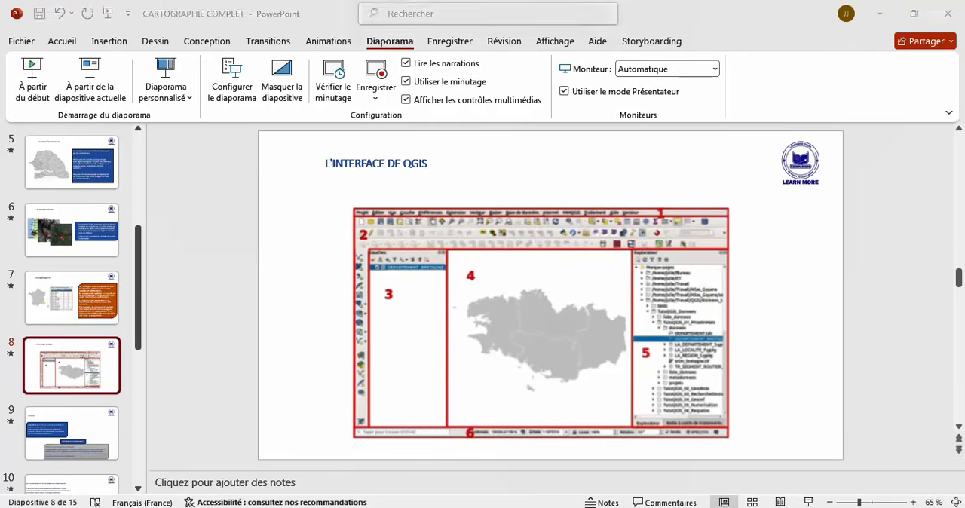
key(alt+Tab)
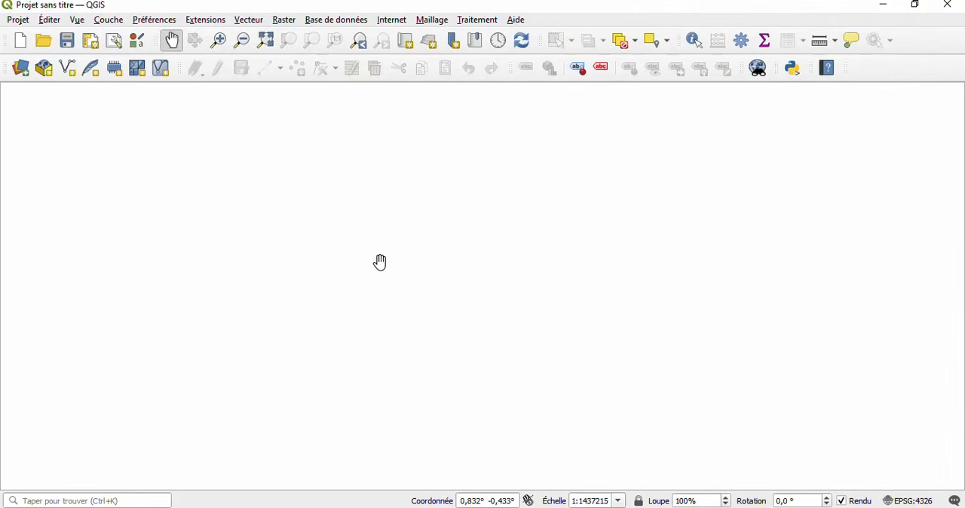
- Show the Boîte à outils de traitements panel, compare it with the PowerPoint interface slide, and close it again in QGIS
click(78, 20)
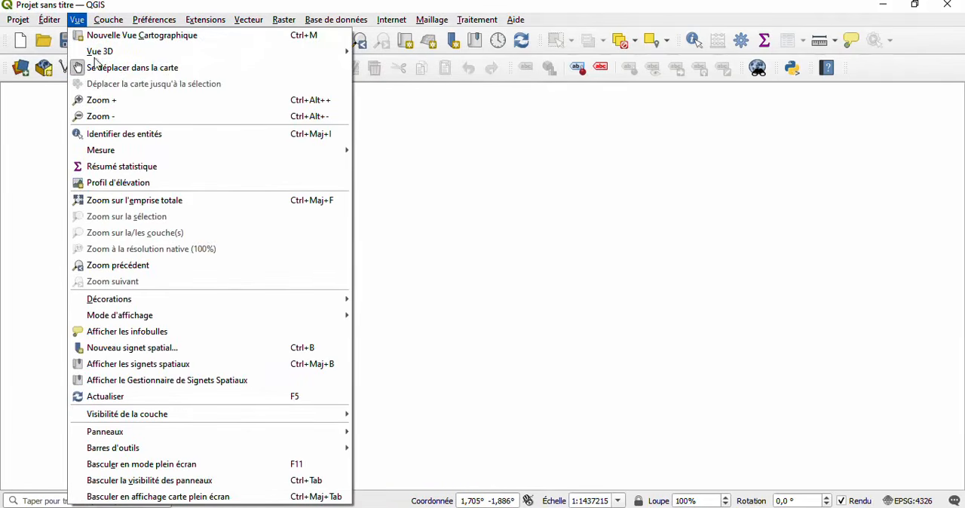
mouse_move(247, 433)
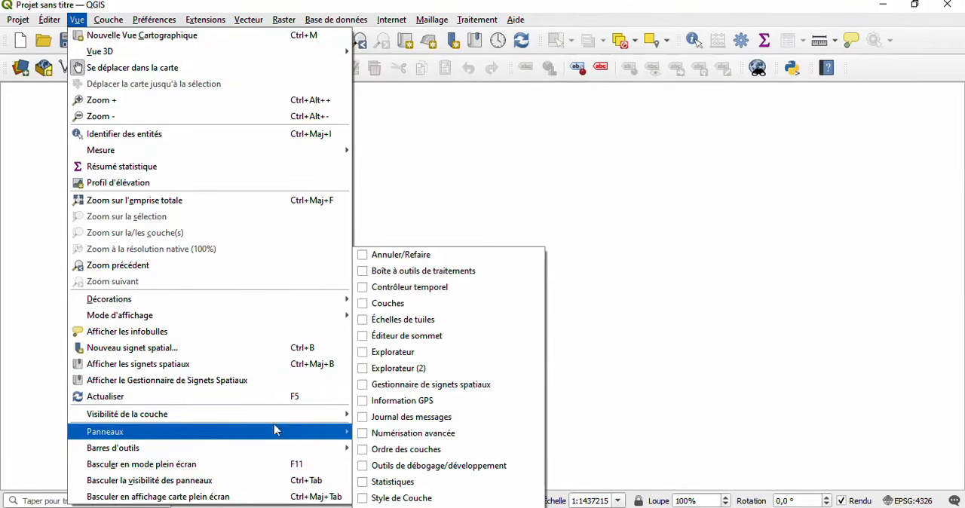
click(381, 271)
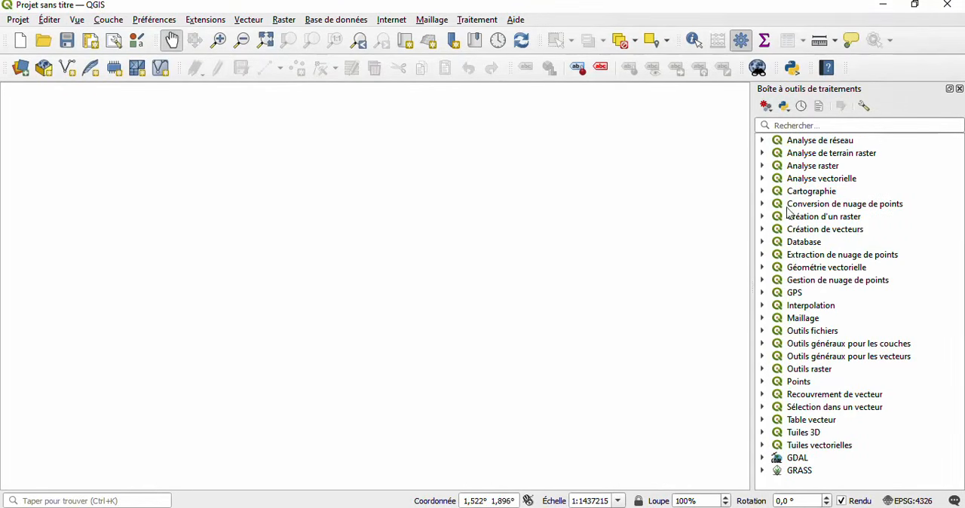
click(457, 507)
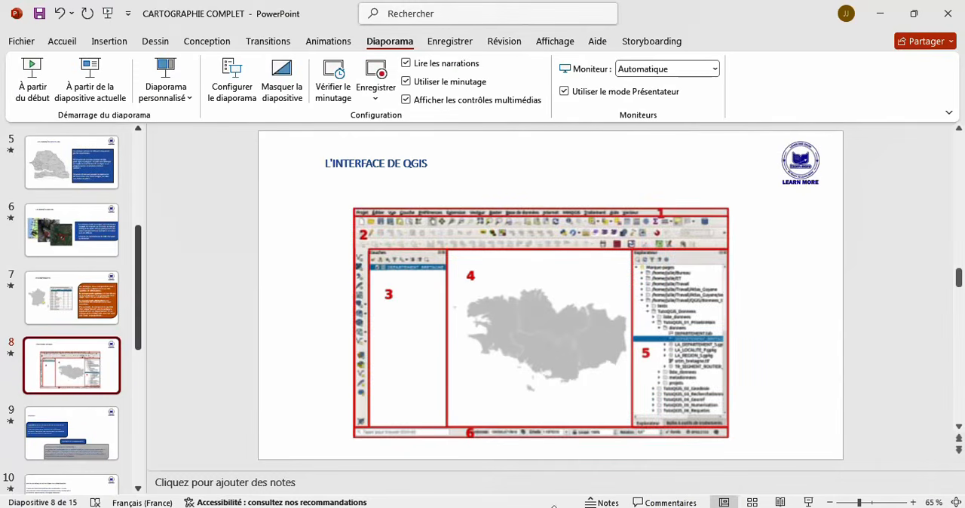
key(alt+Tab)
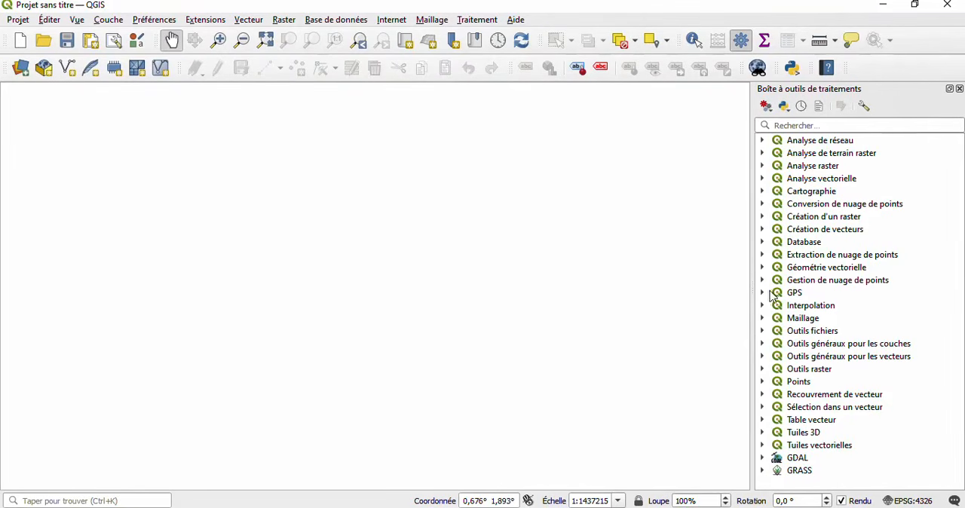
click(959, 89)
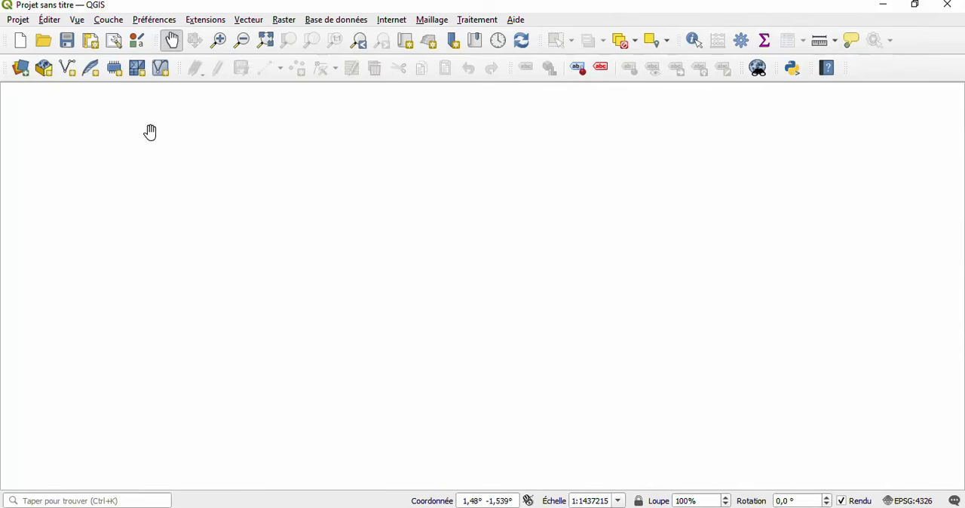
- Show the Boîte à outils de traitements and Couches panels beside the empty map canvas
click(76, 22)
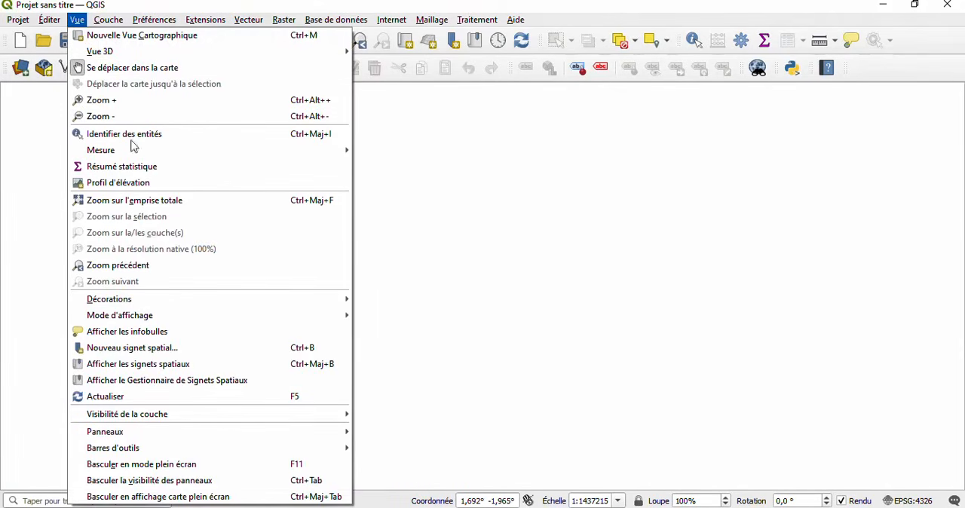
mouse_move(286, 433)
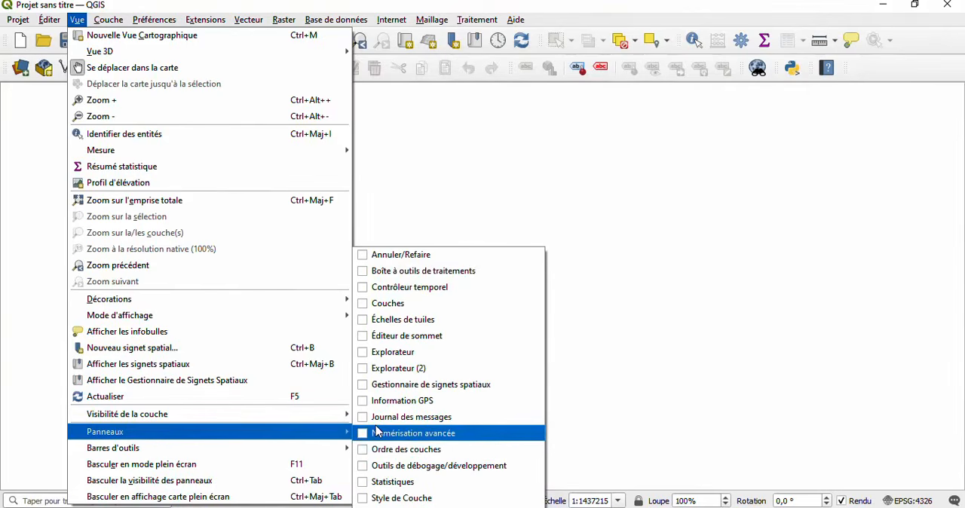
click(408, 273)
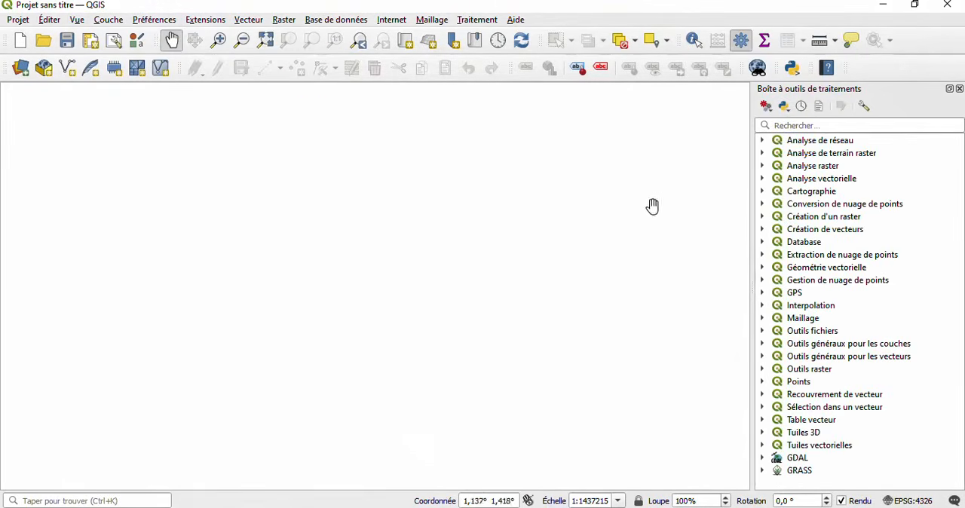
click(79, 23)
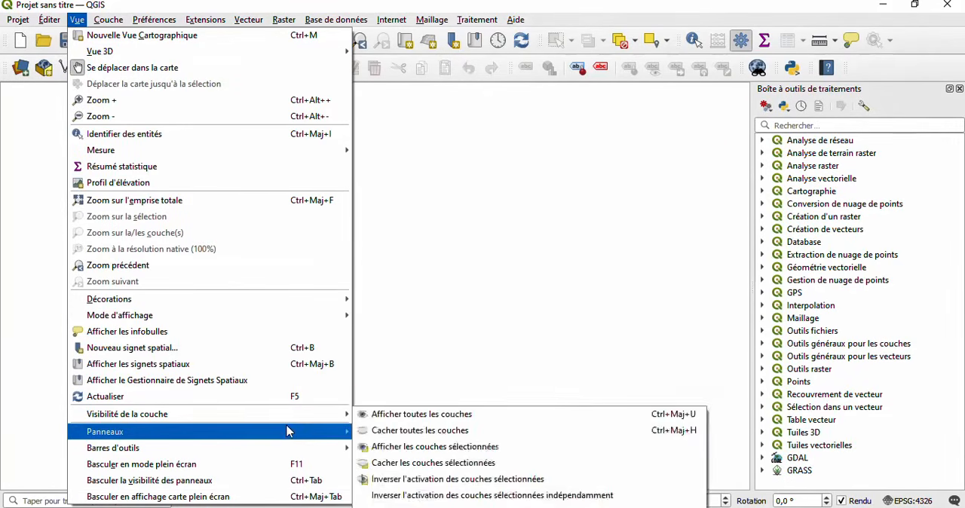
mouse_move(287, 431)
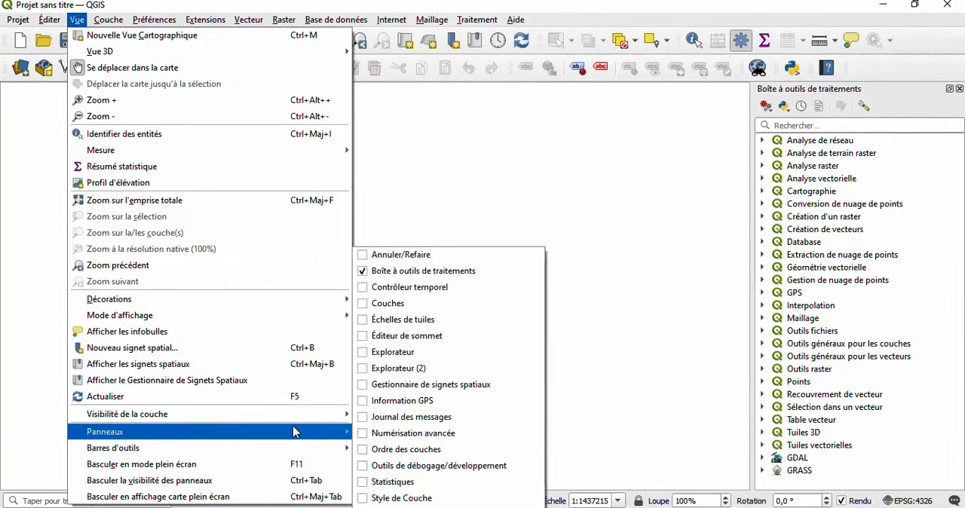
click(389, 303)
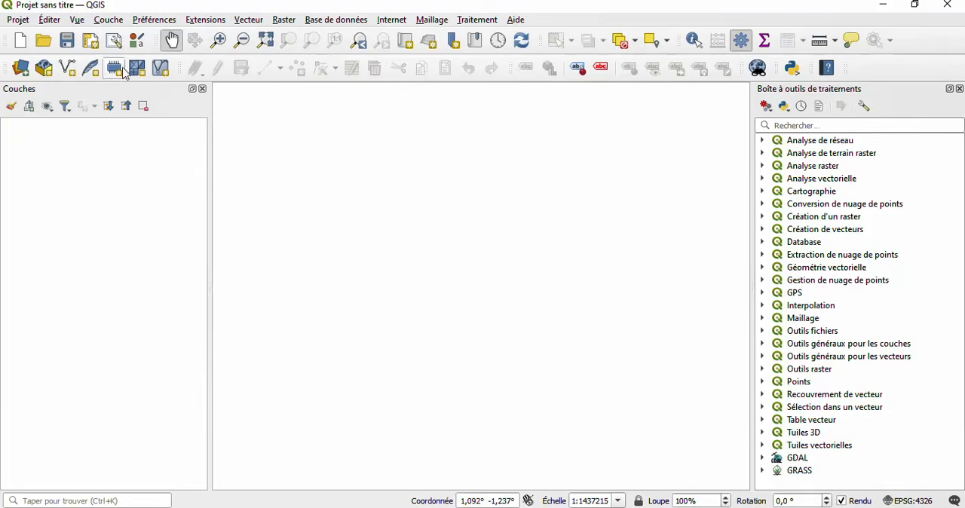
- Show the Explorateur panel, leaving the second Explorateur panel disabled
click(76, 19)
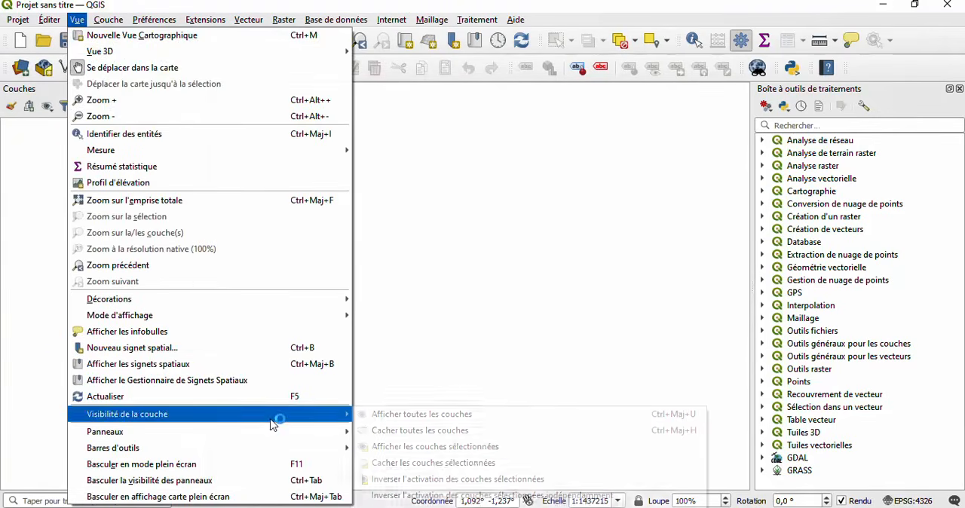
mouse_move(288, 434)
mouse_move(349, 415)
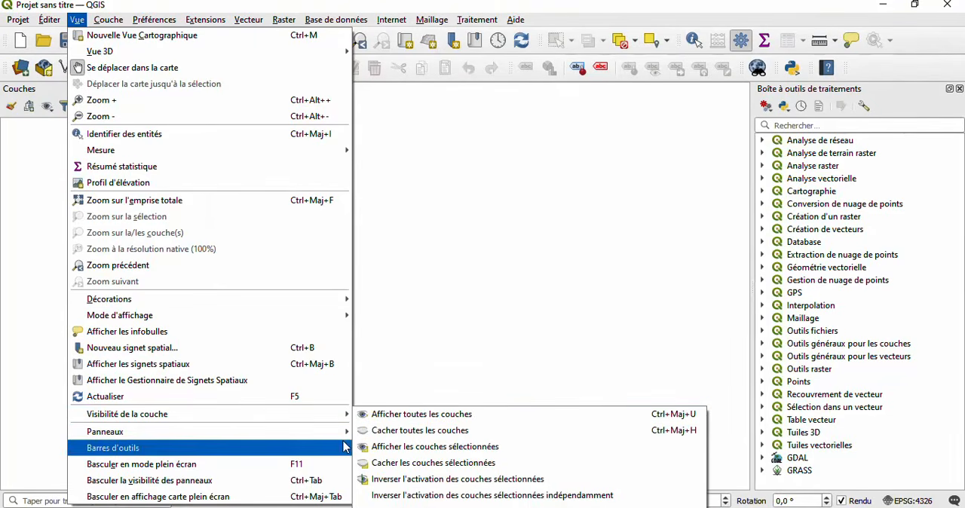
mouse_move(348, 436)
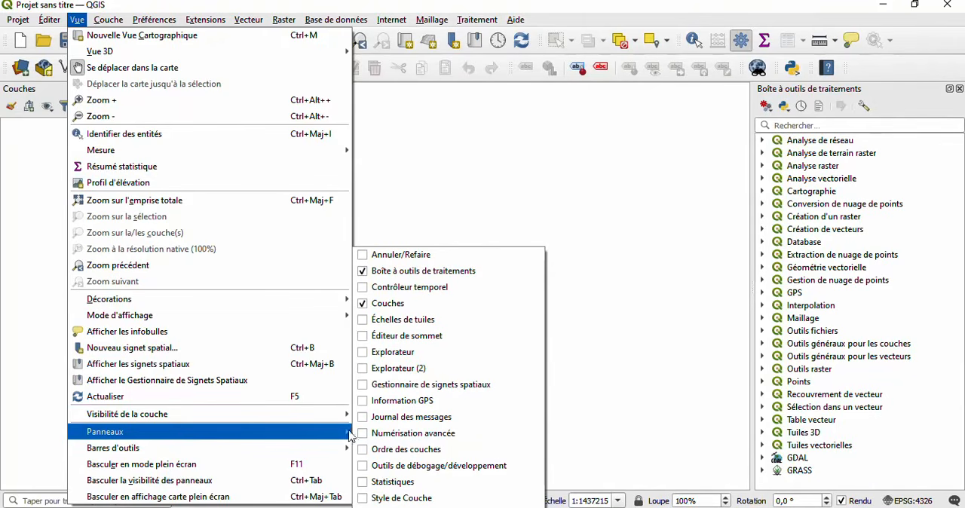
click(392, 352)
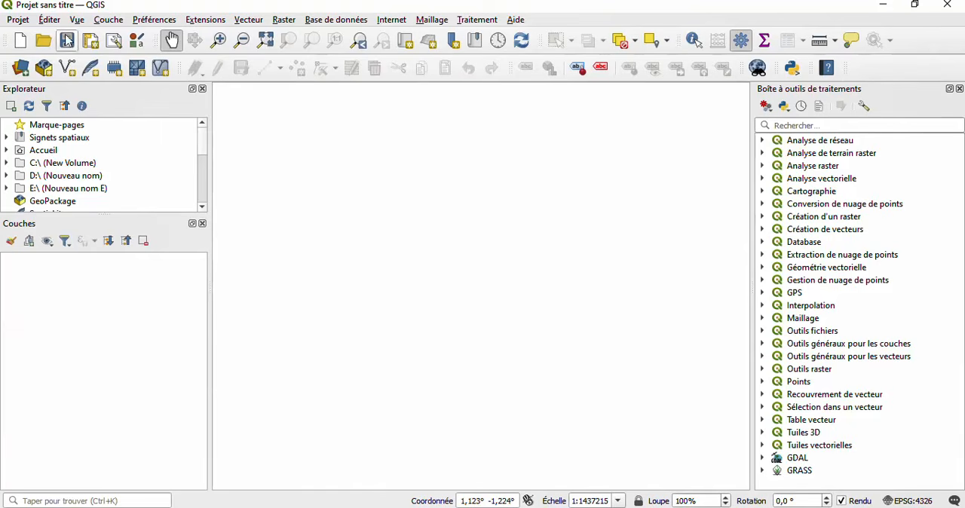
- Examine the view and panel commands, the options for creating and adding layers, and the project commands
click(76, 20)
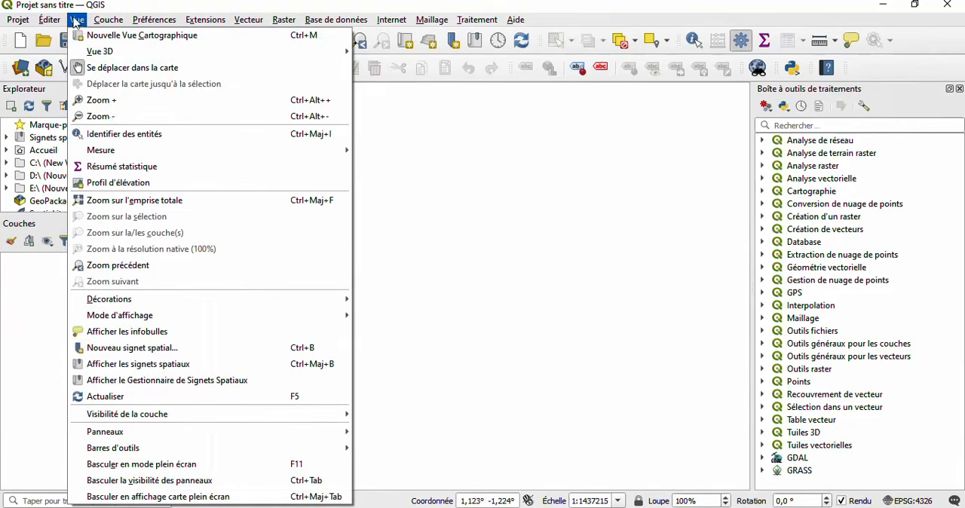
mouse_move(335, 435)
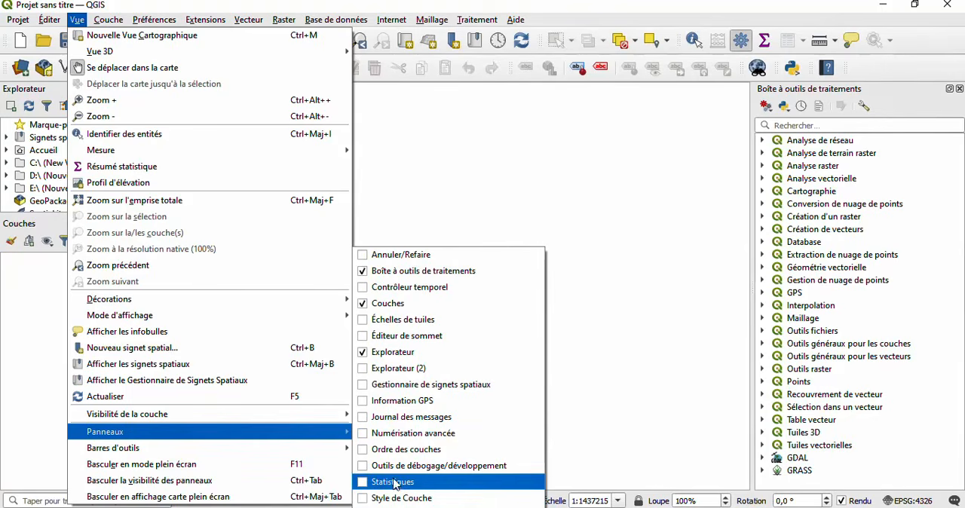
click(420, 149)
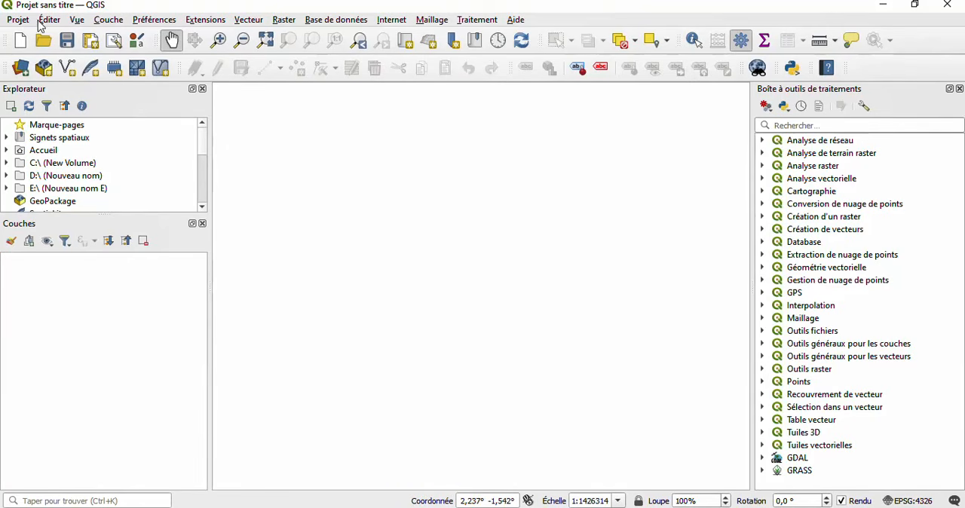
click(105, 26)
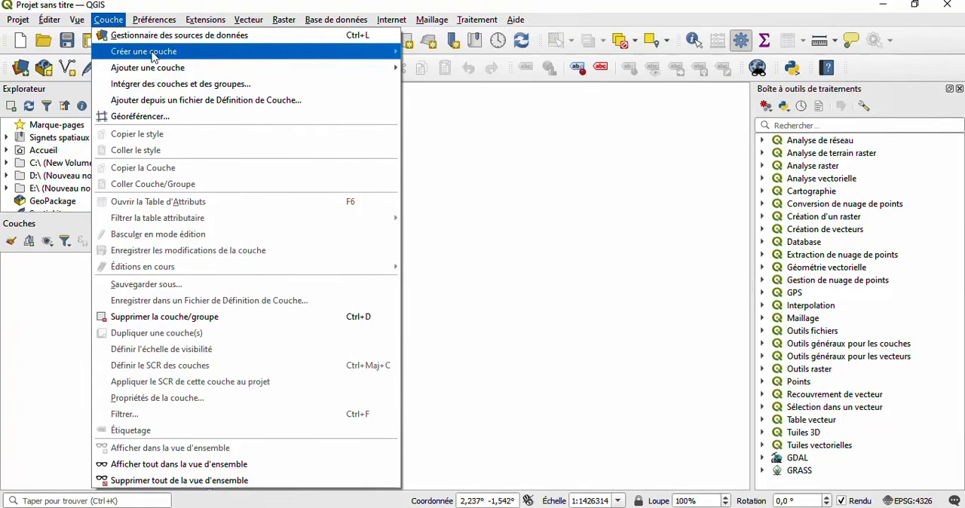
mouse_move(185, 69)
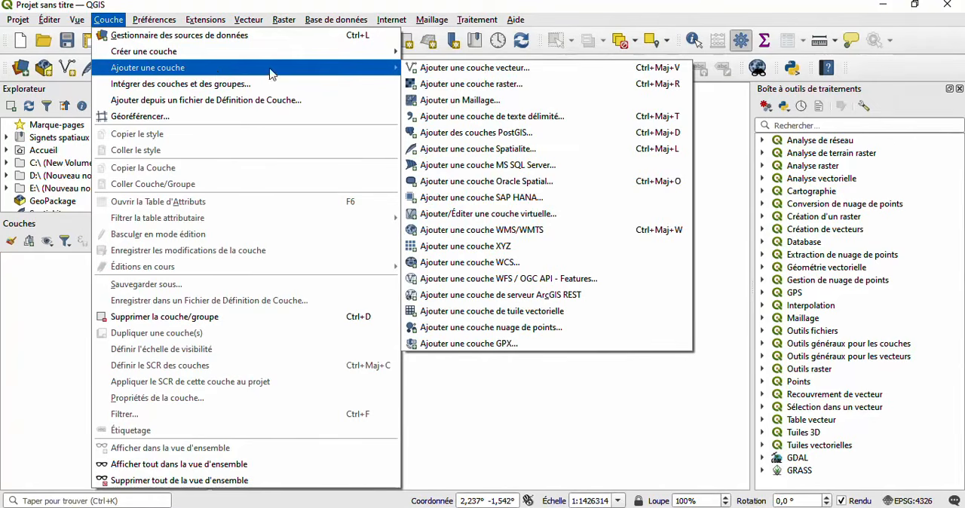
mouse_move(296, 71)
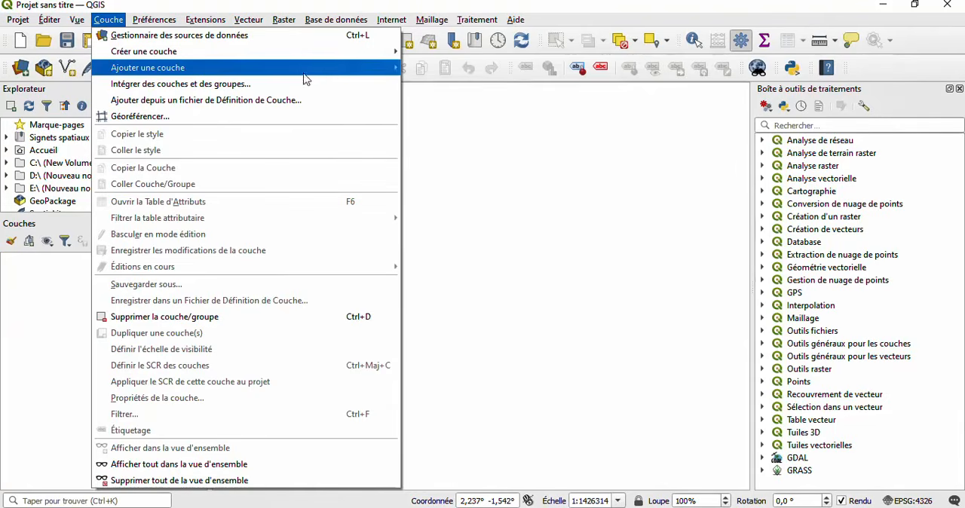
mouse_move(362, 72)
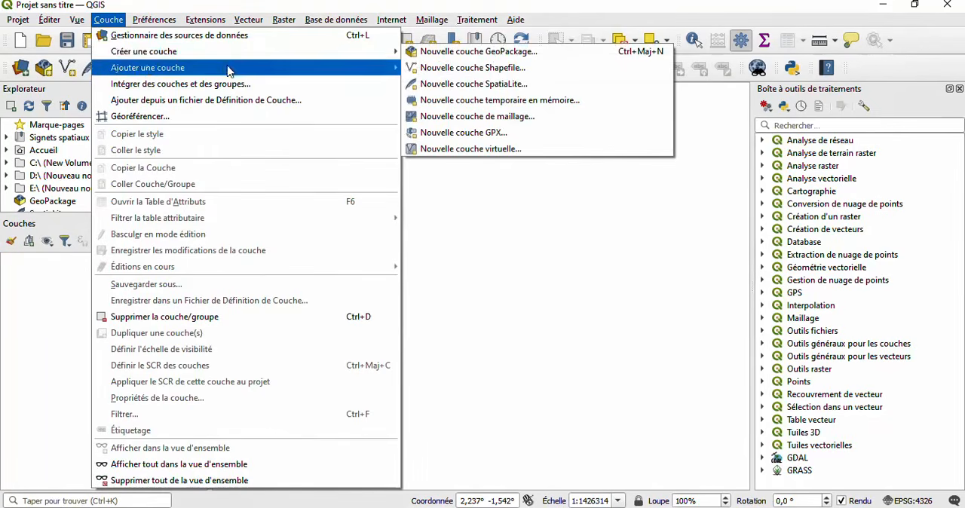
mouse_move(151, 58)
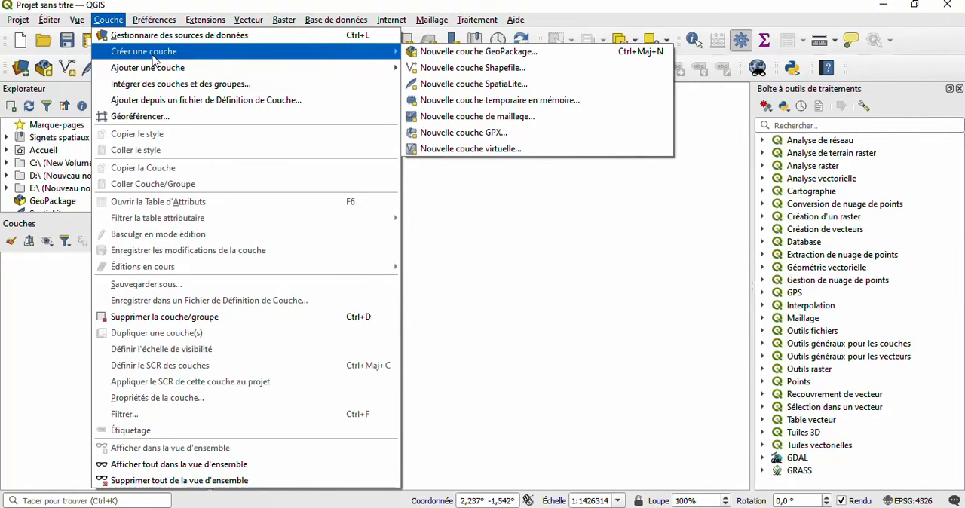
mouse_move(9, 20)
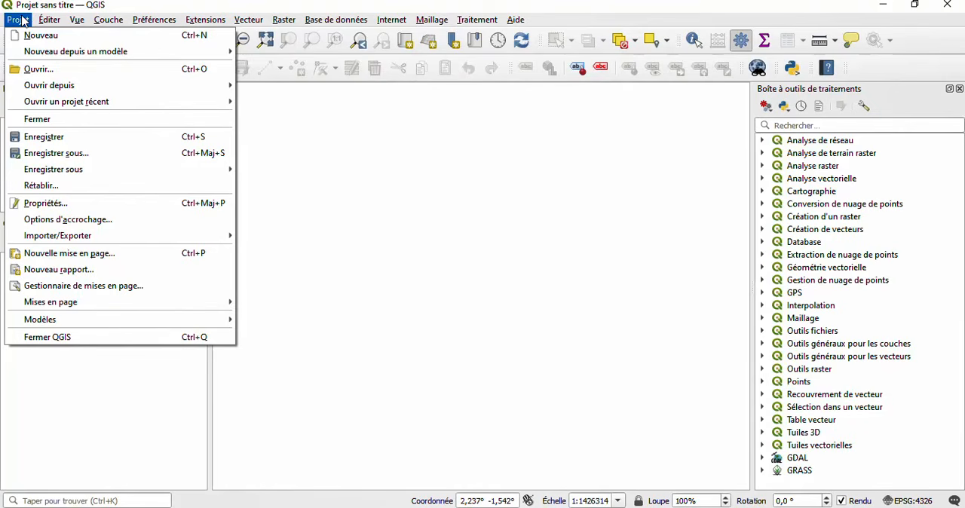
mouse_move(50, 27)
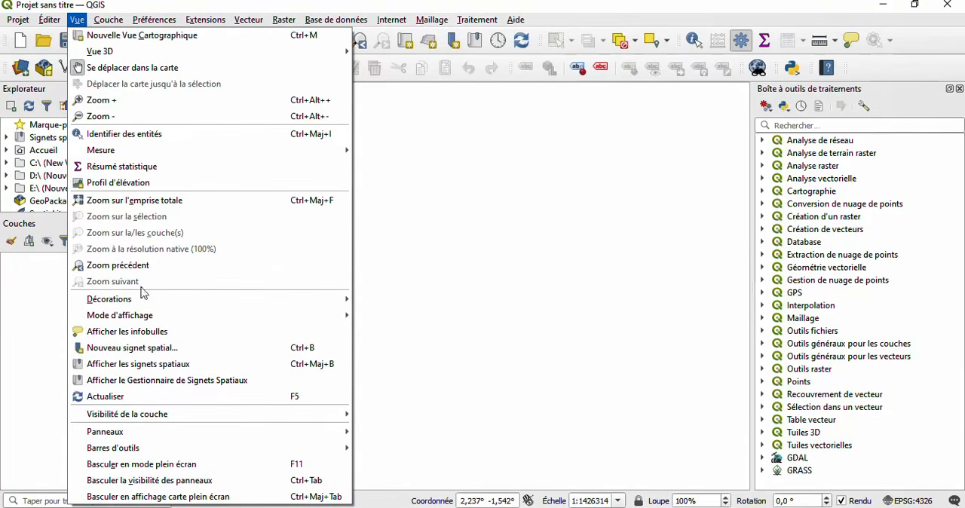
mouse_move(280, 437)
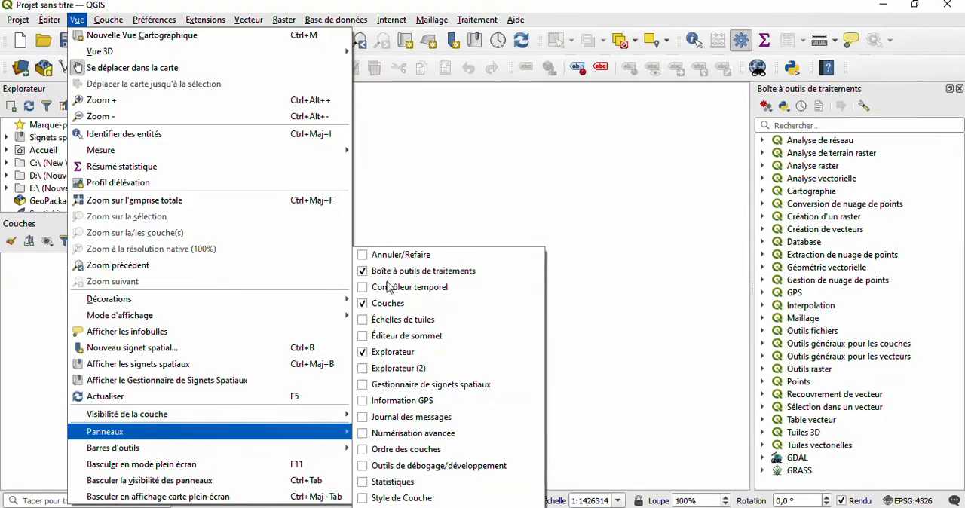
mouse_move(107, 21)
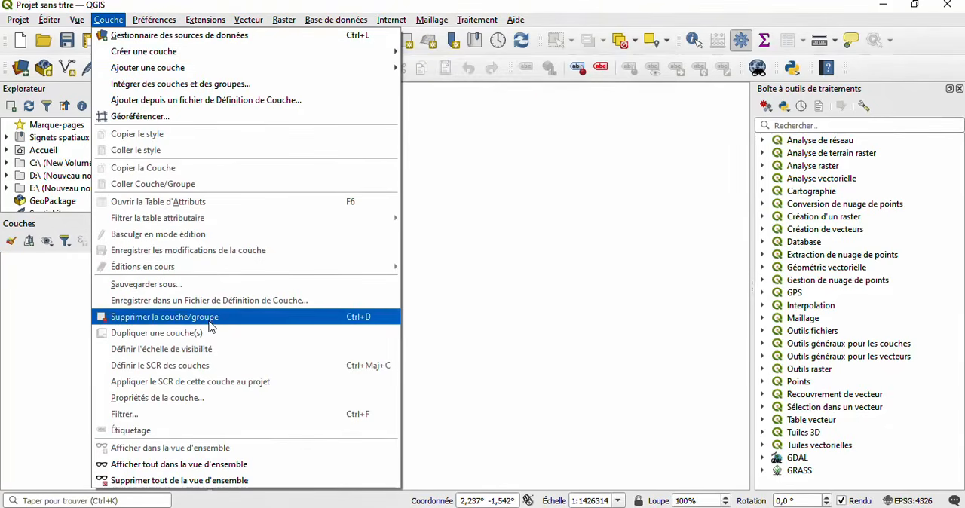
- Create a new user profile, entering a person's first name as the profile name
mouse_move(153, 21)
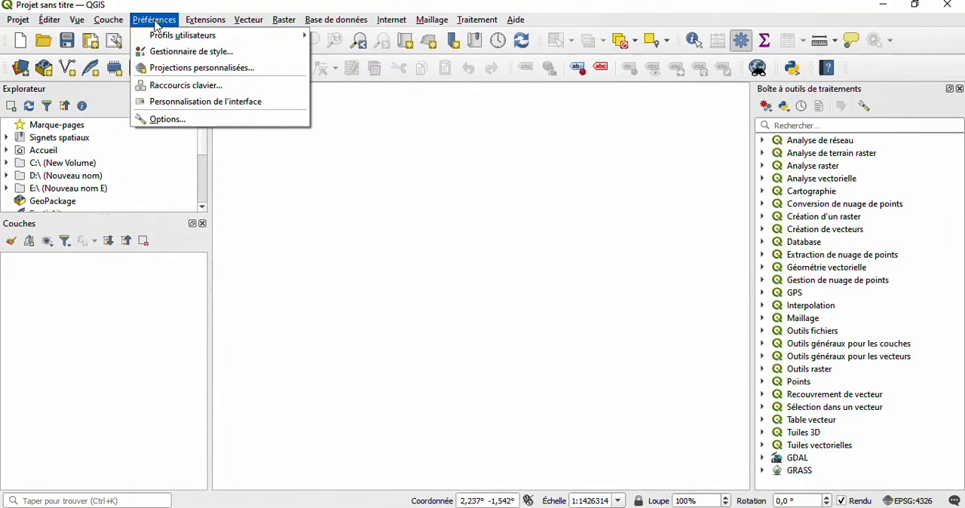
mouse_move(181, 34)
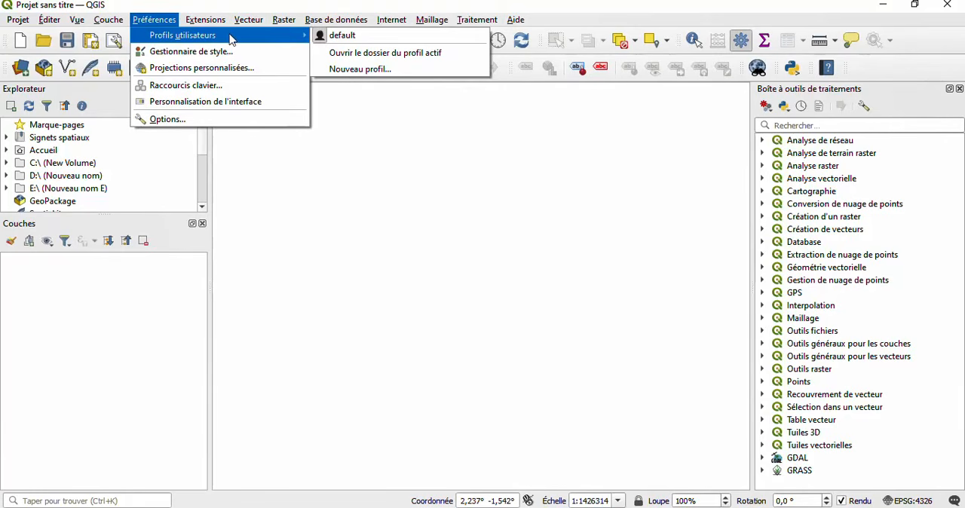
click(366, 69)
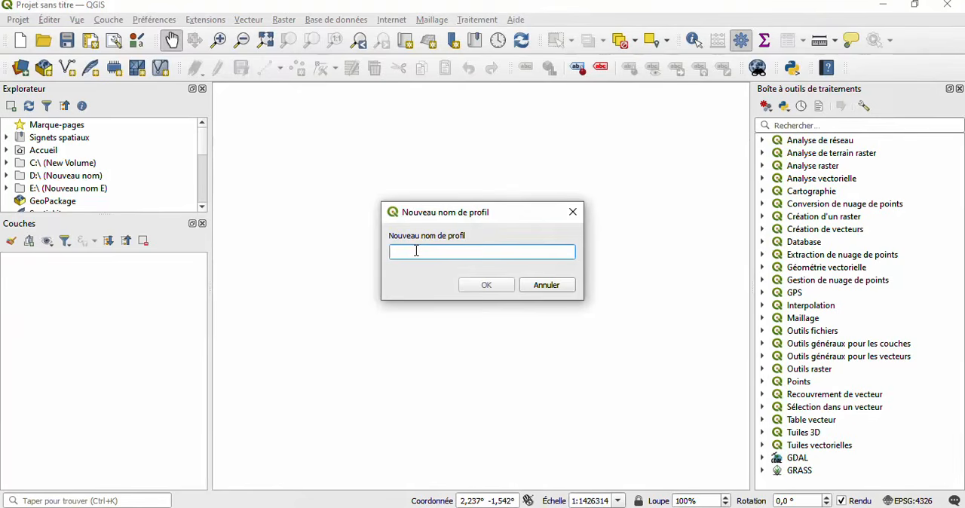
text(John)
click(486, 289)
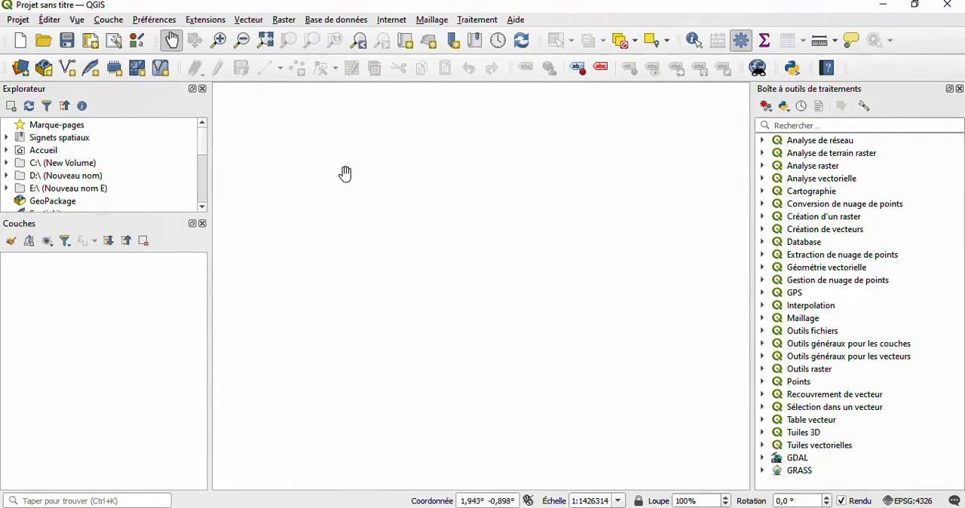
- Open a separate QGIS session with the newly created user profile
click(151, 22)
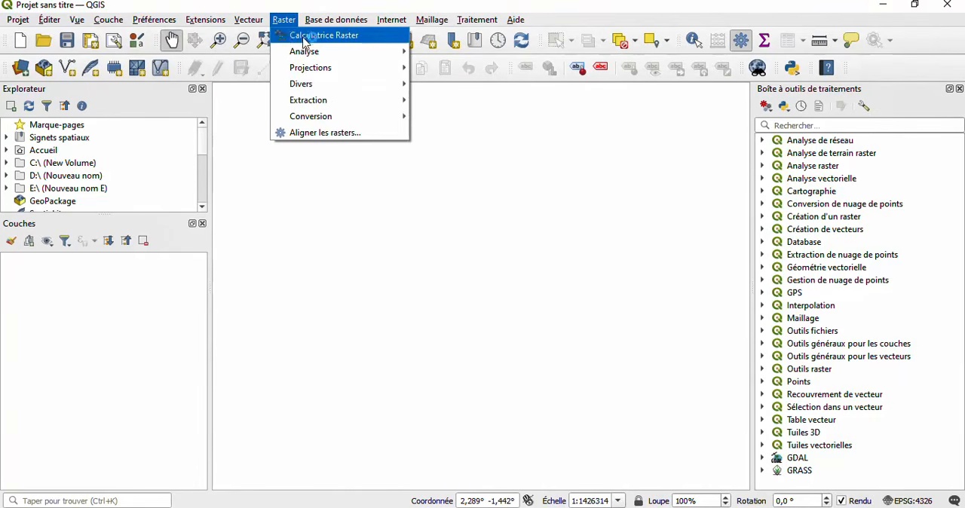
mouse_move(197, 21)
mouse_move(161, 20)
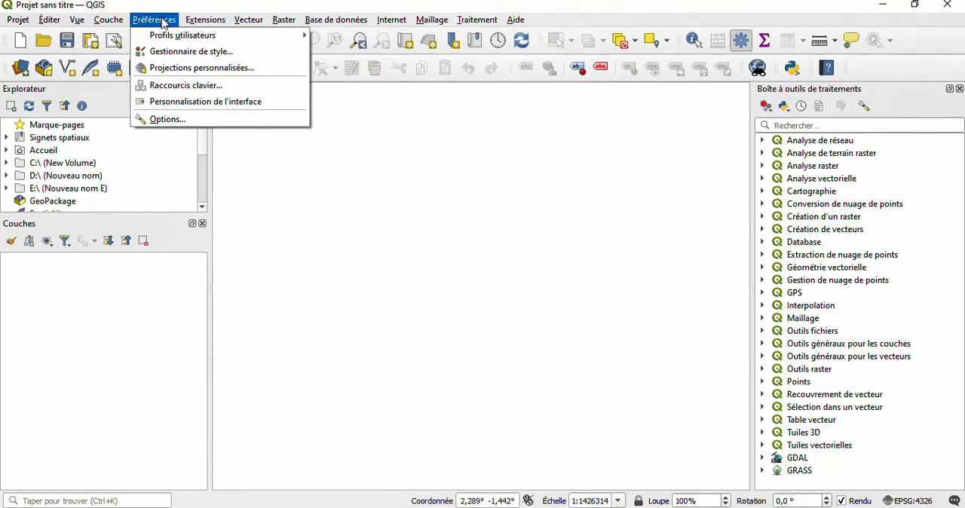
mouse_move(243, 39)
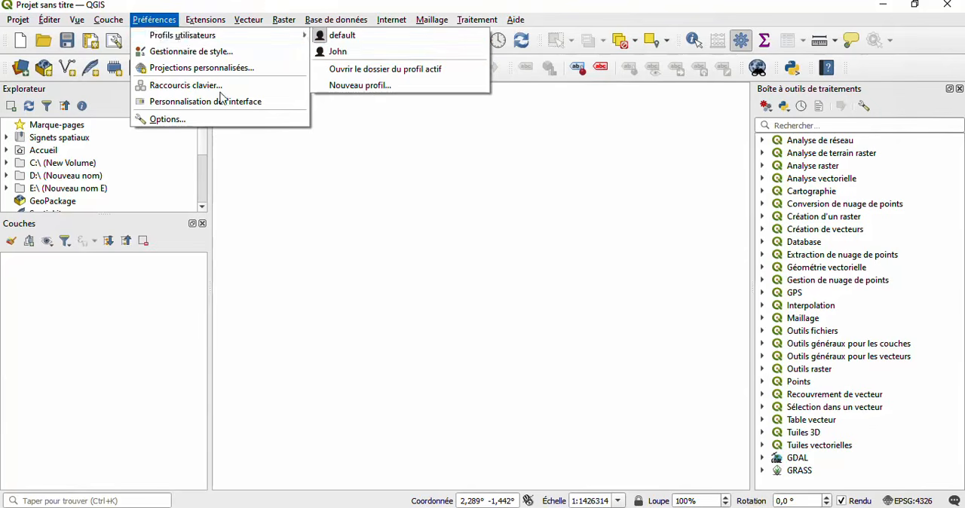
click(344, 53)
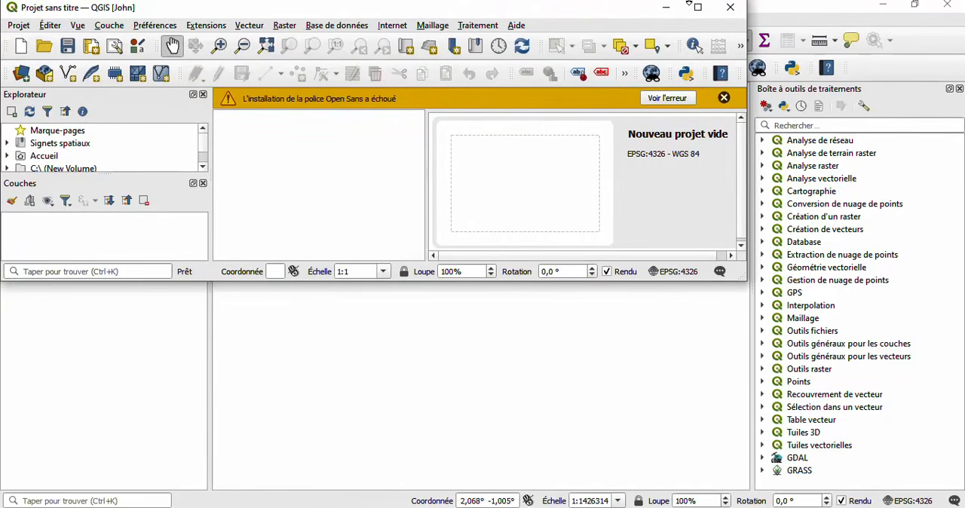
- Maximize the new profile's window, dismiss the Open Sans font warning, and minimize the window to return to the default session
click(697, 7)
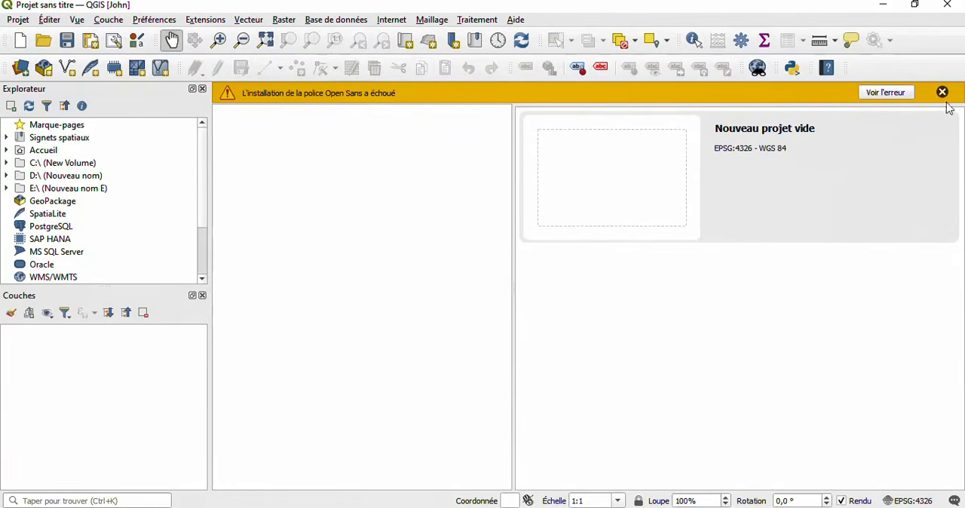
click(941, 93)
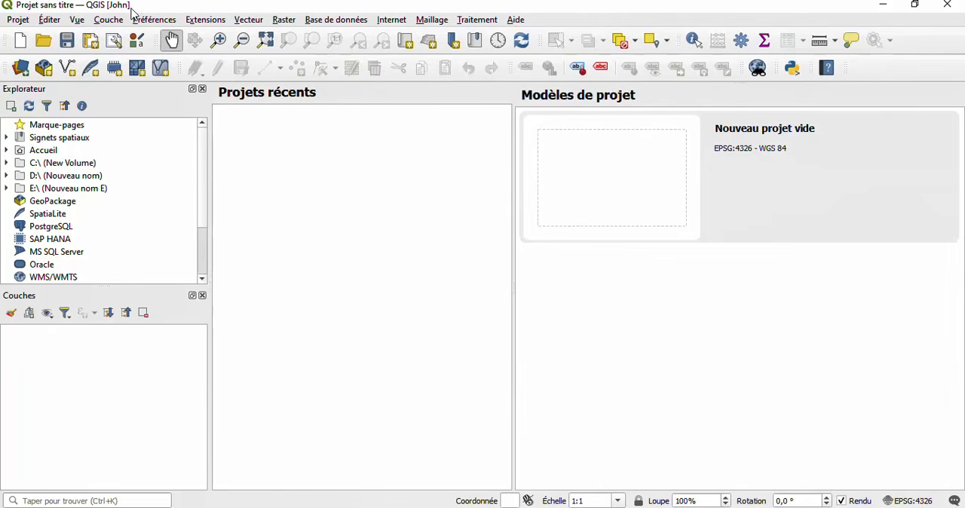
click(888, 6)
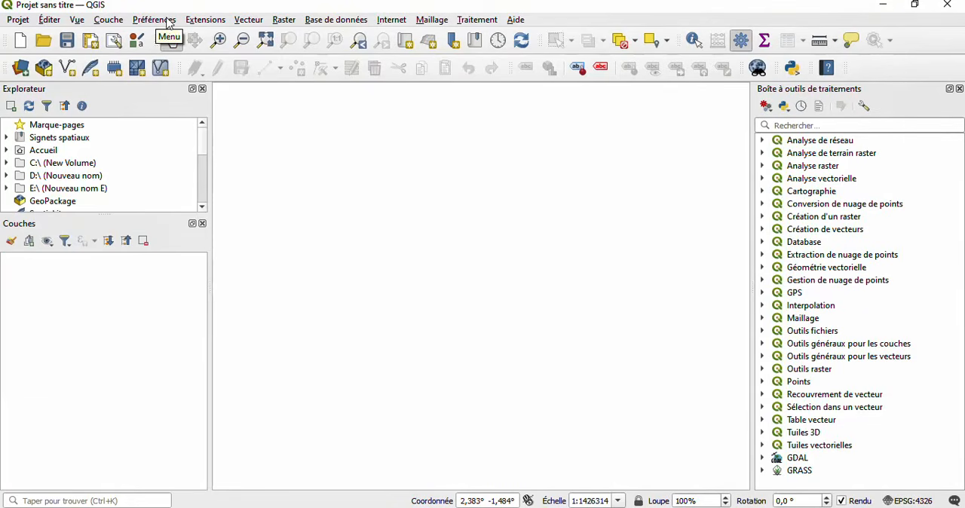
- Examine the extension, vector, raster, database, internet, mesh and processing commands
click(194, 21)
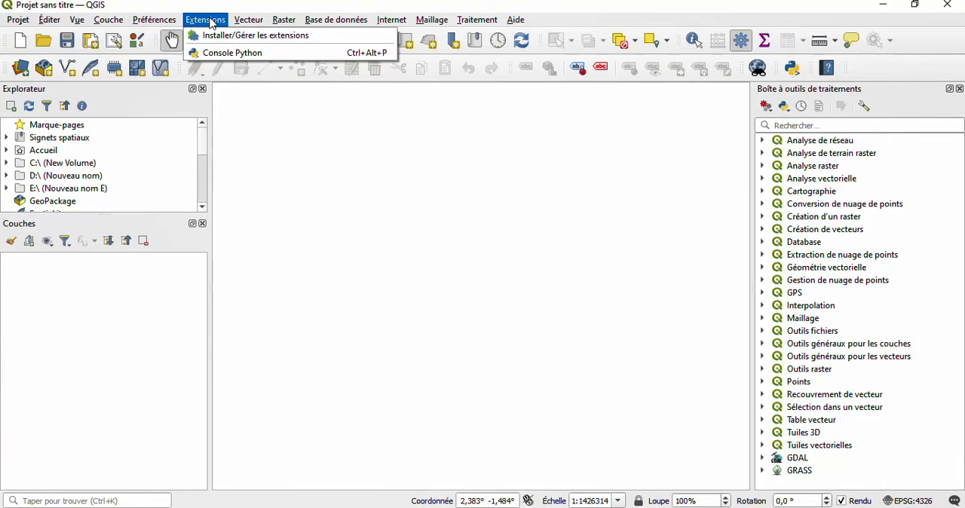
mouse_move(245, 27)
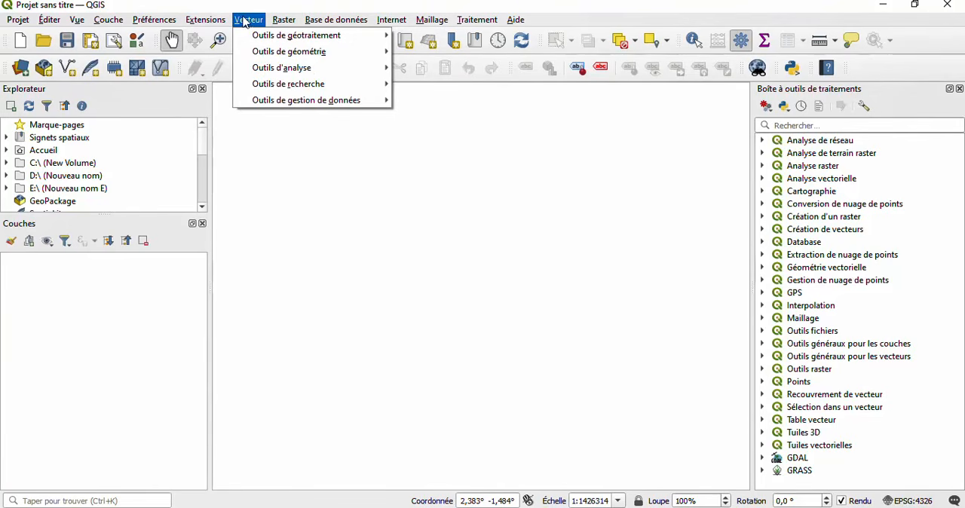
mouse_move(282, 23)
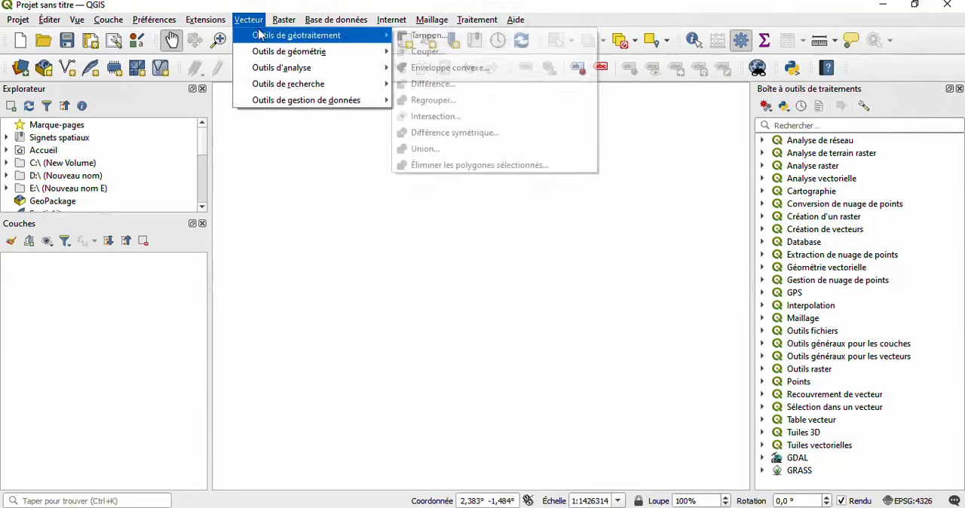
mouse_move(327, 21)
mouse_move(394, 21)
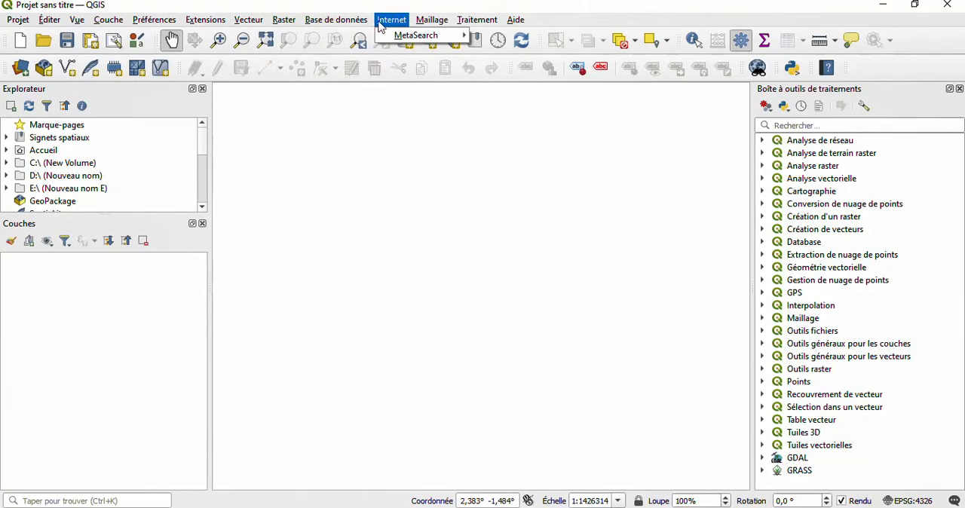
mouse_move(441, 24)
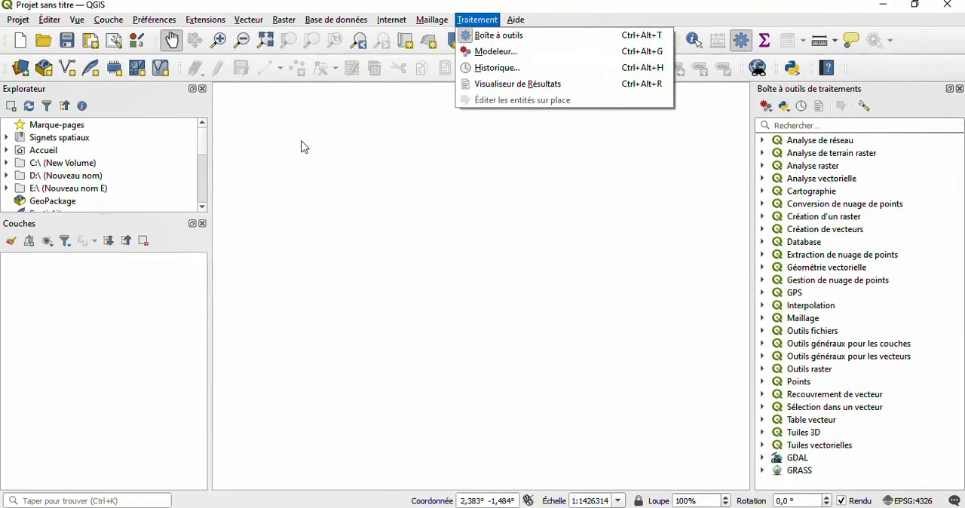
mouse_move(263, 7)
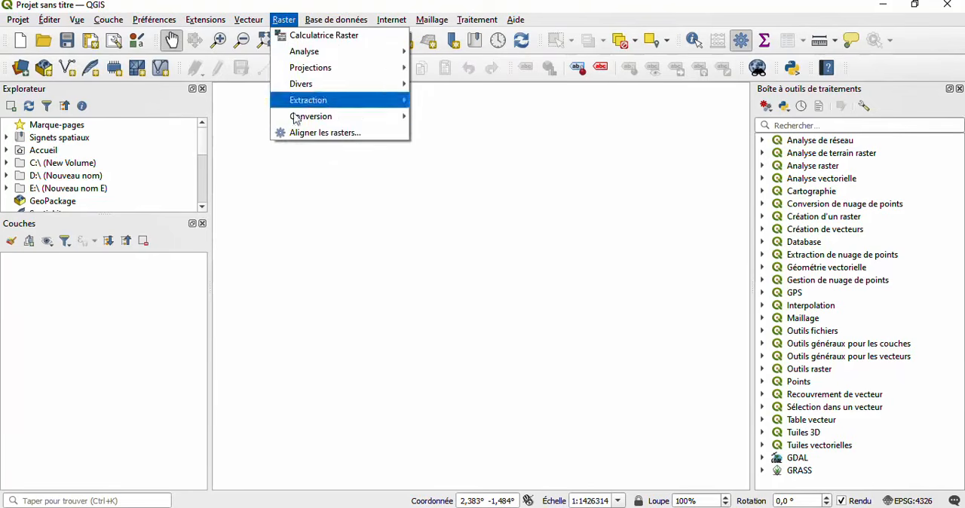
click(320, 241)
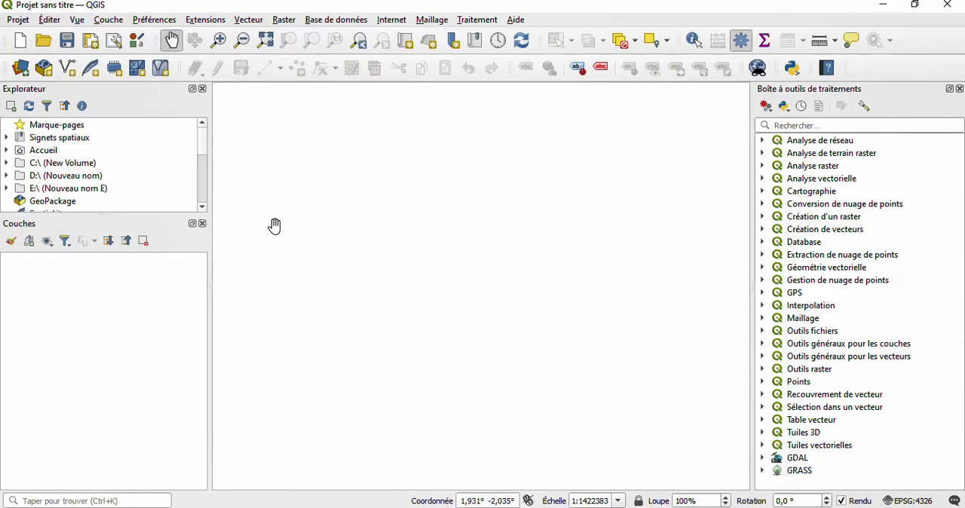
- Review the layer creation, layer adding and georeferencing commands, and the preferences commands once more
click(106, 21)
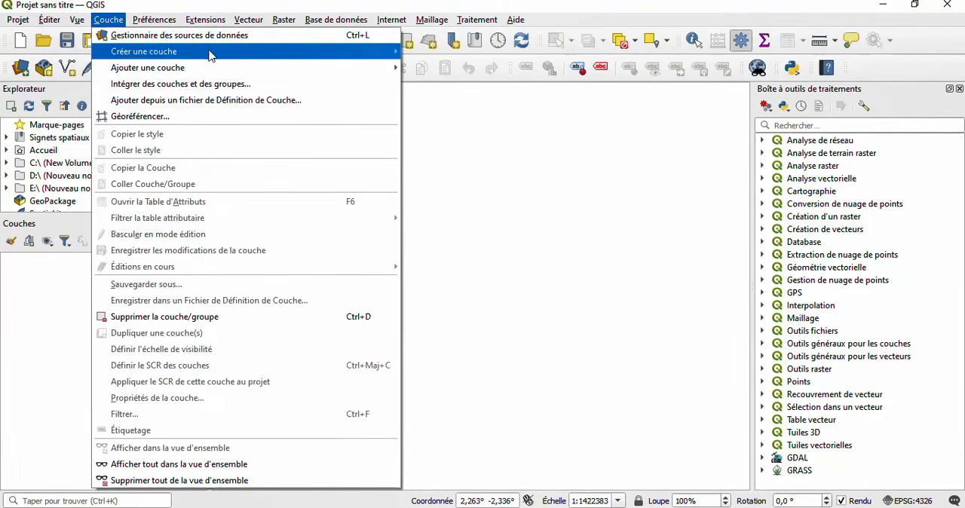
mouse_move(371, 75)
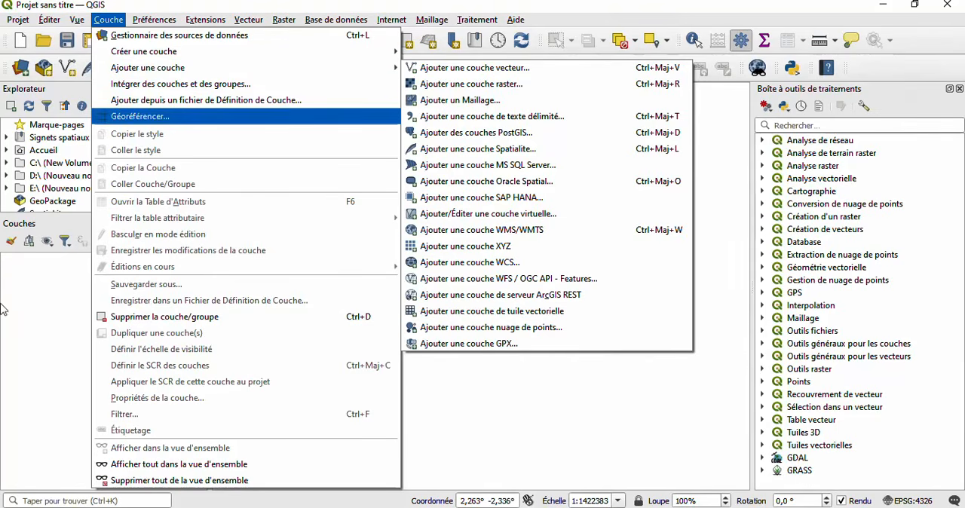
click(18, 367)
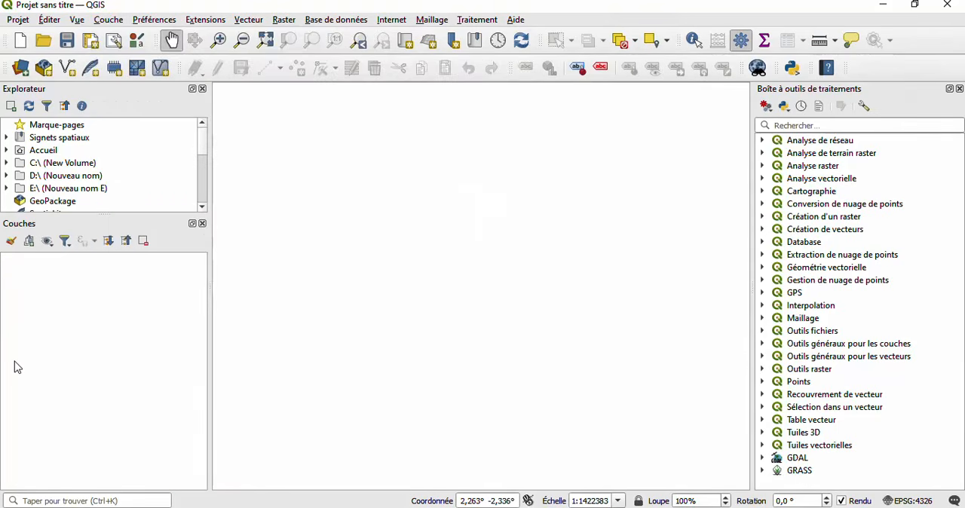
click(20, 20)
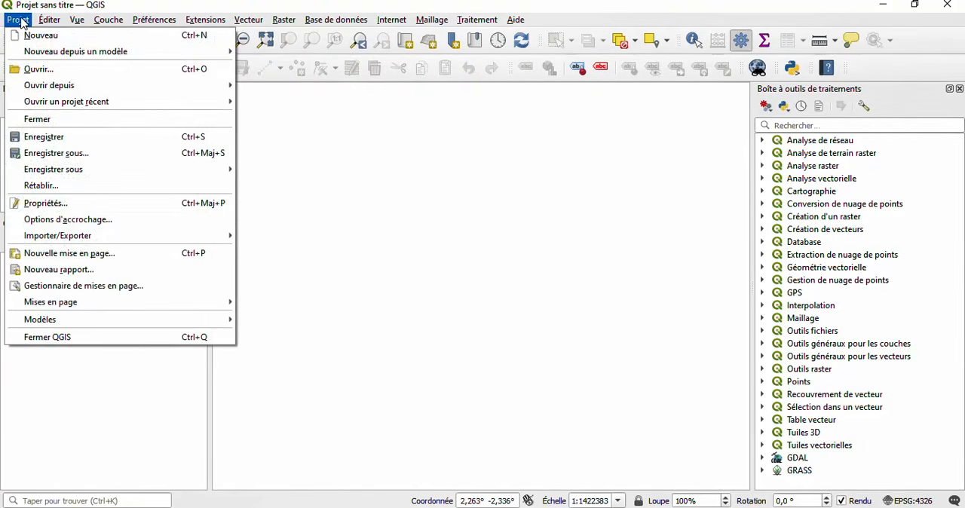
click(453, 251)
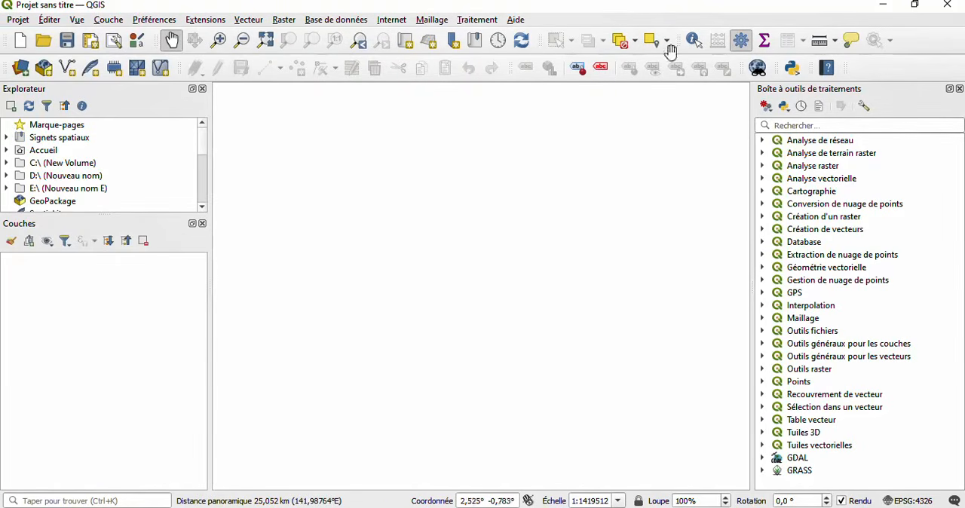
- Minimize the QGIS window, refresh the desktop, and restore the default profile's session
click(891, 6)
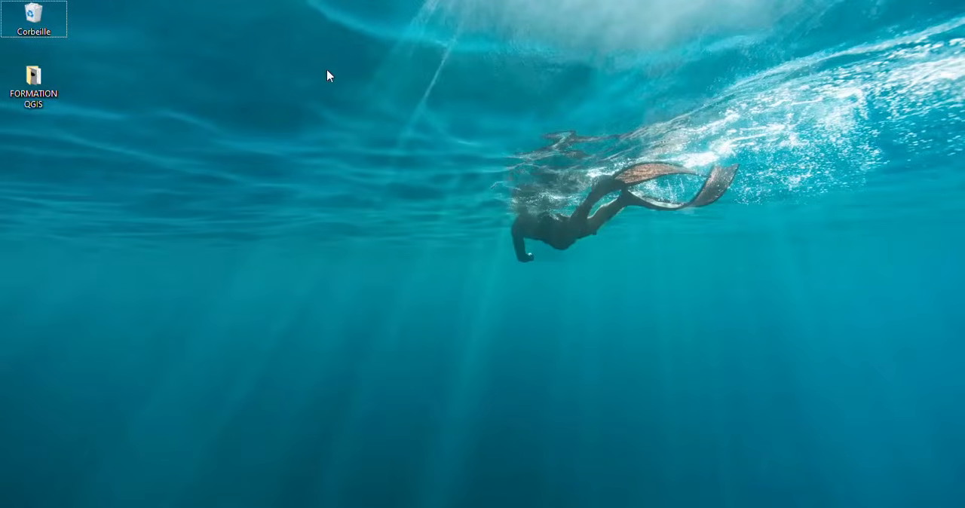
right_click(362, 51)
click(419, 95)
mouse_move(497, 507)
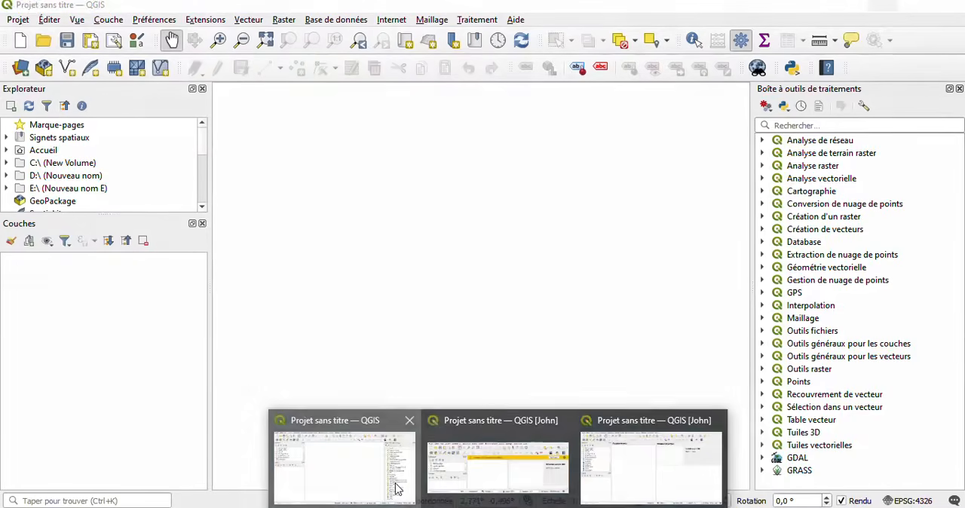
click(399, 488)
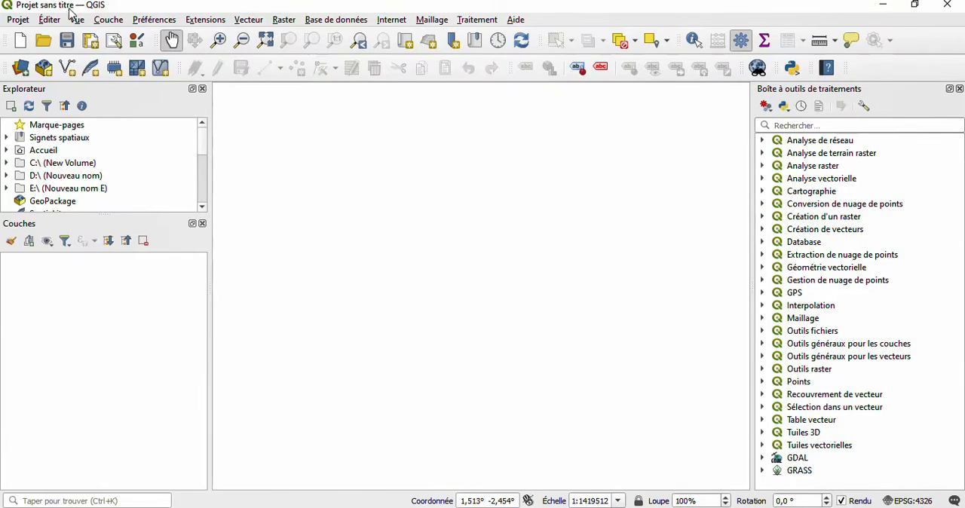
- Save the project as Module 1 in QGZ format in the FORMATION QGIS folder on the desktop
click(18, 21)
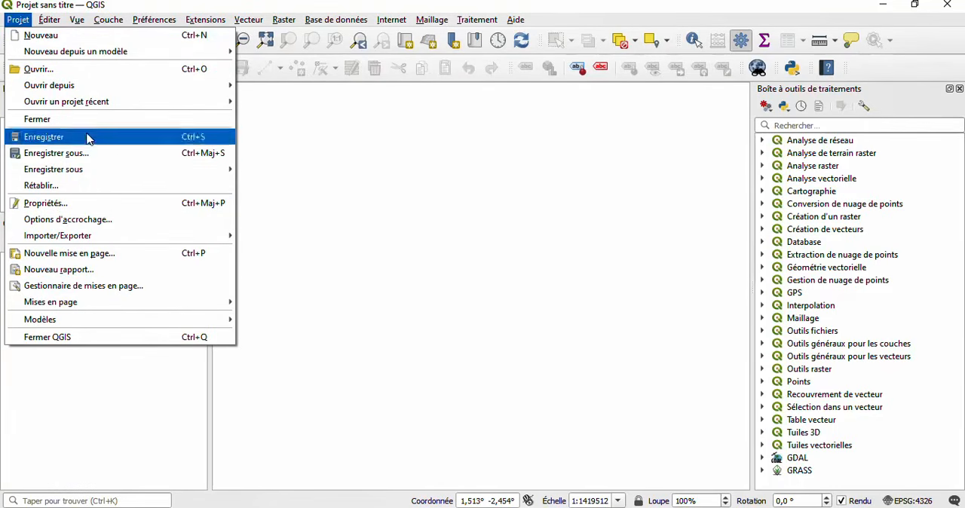
mouse_move(140, 168)
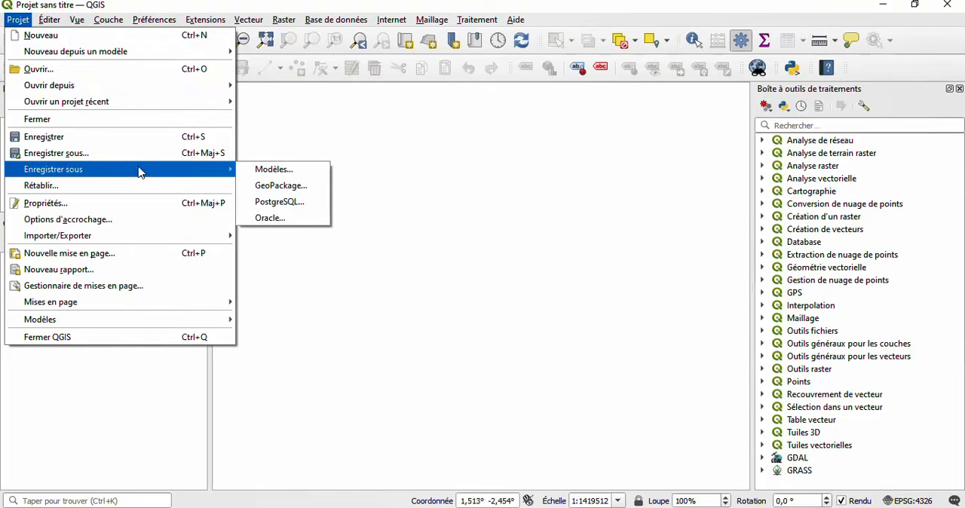
click(187, 156)
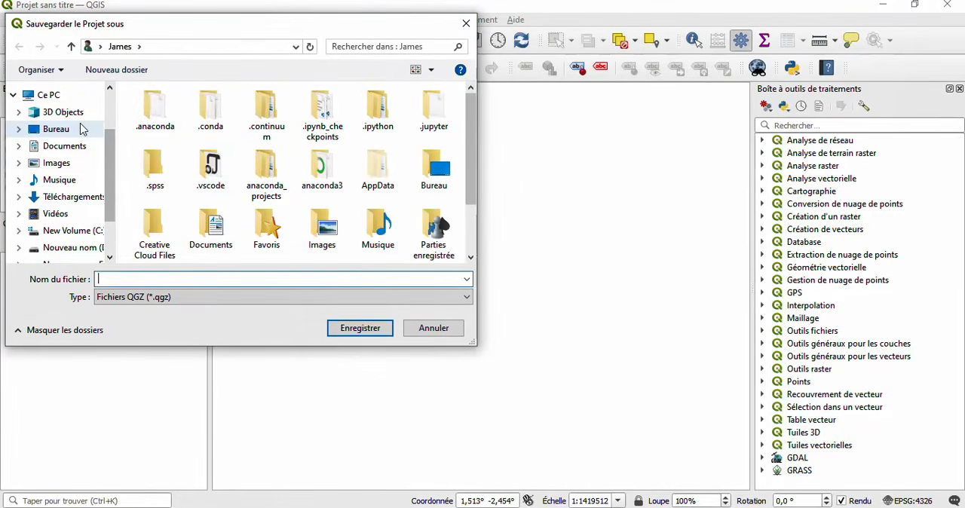
click(83, 129)
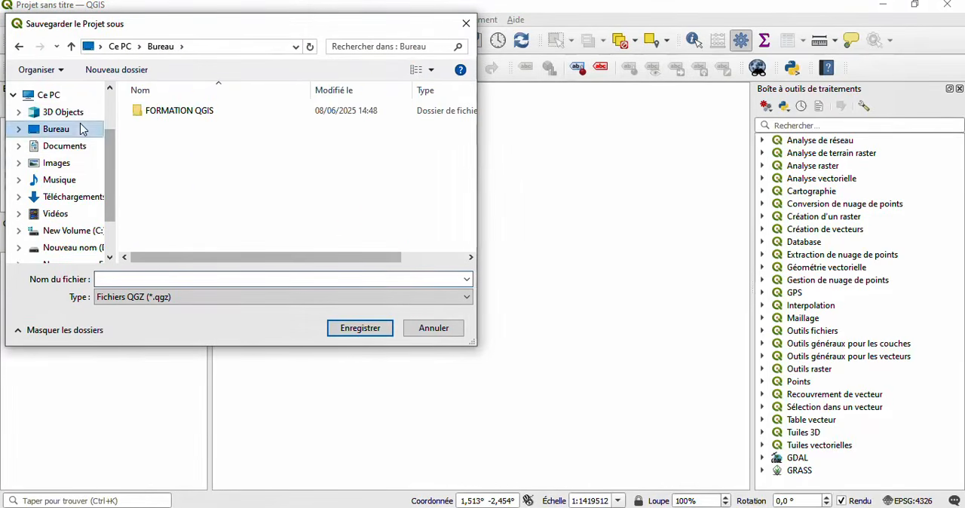
click(163, 116)
double_click(163, 117)
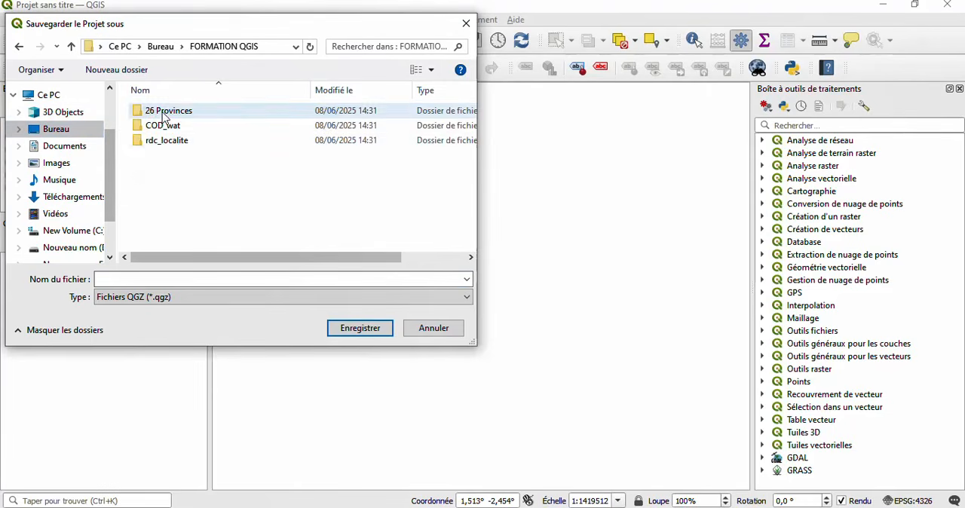
click(128, 278)
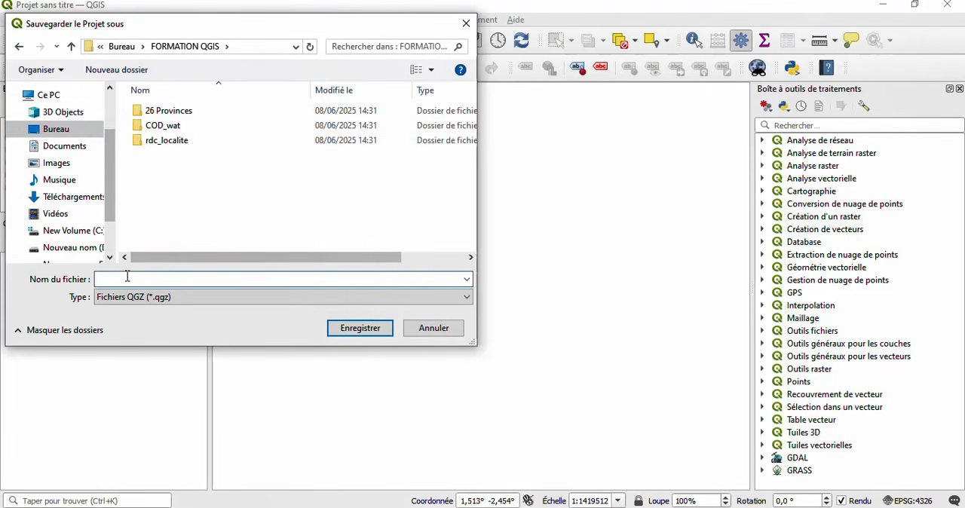
text(Module 1)
click(129, 300)
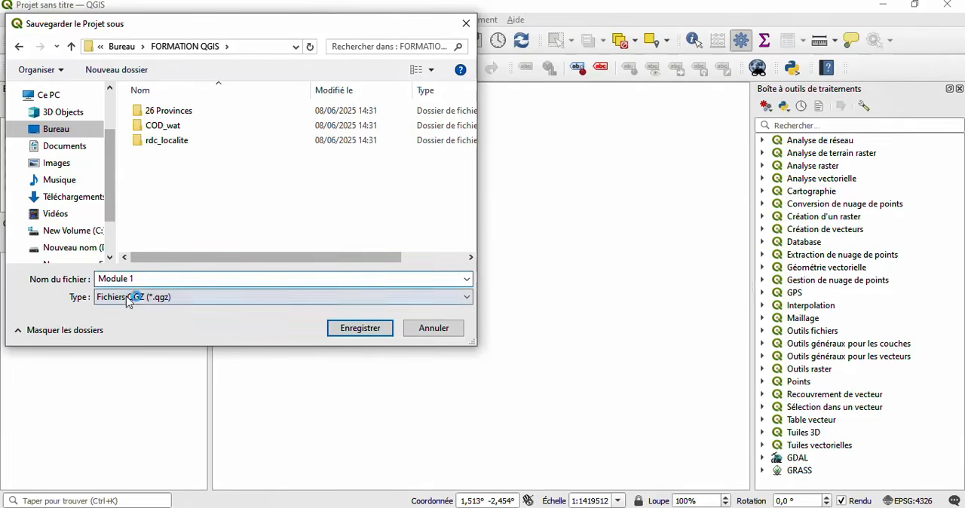
click(366, 329)
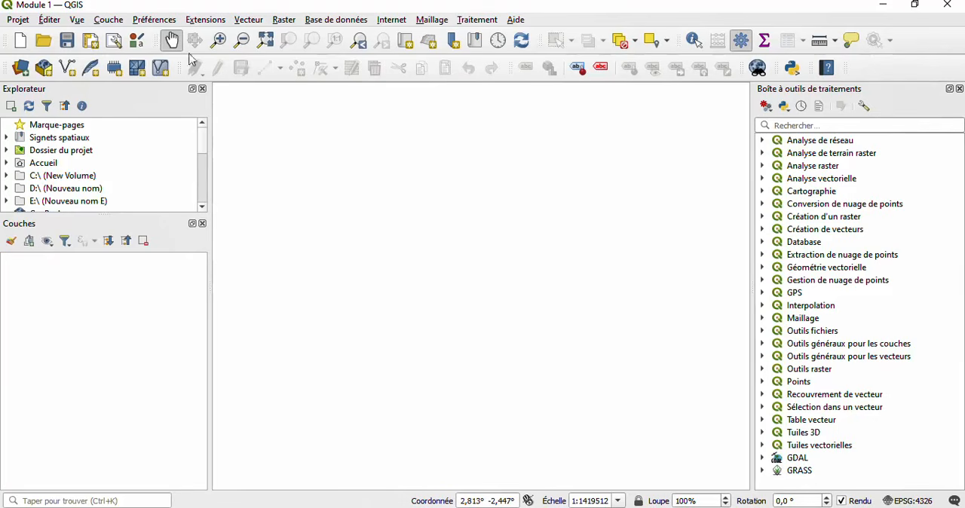
- Start adding a vector layer with the source type set to Fichier, and browse to the 26 Provinces folder
click(113, 22)
mouse_move(184, 73)
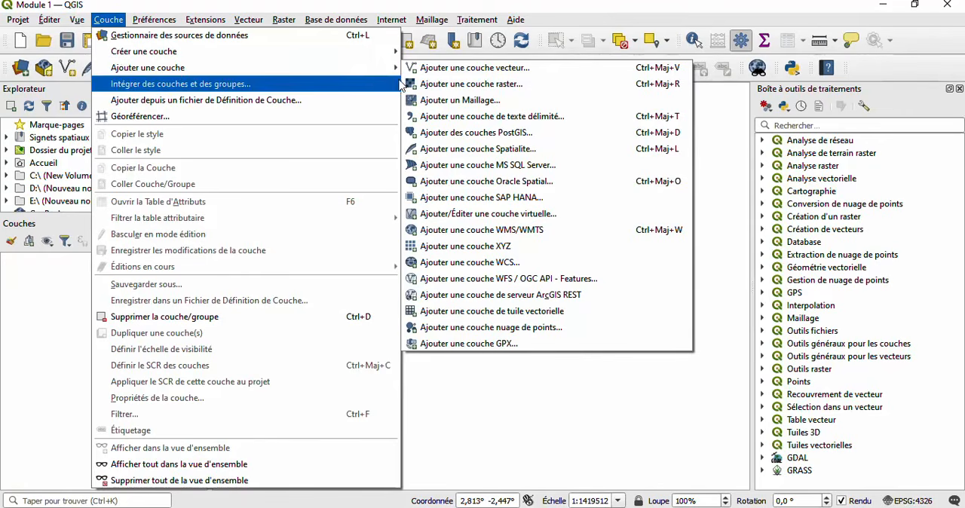
click(444, 69)
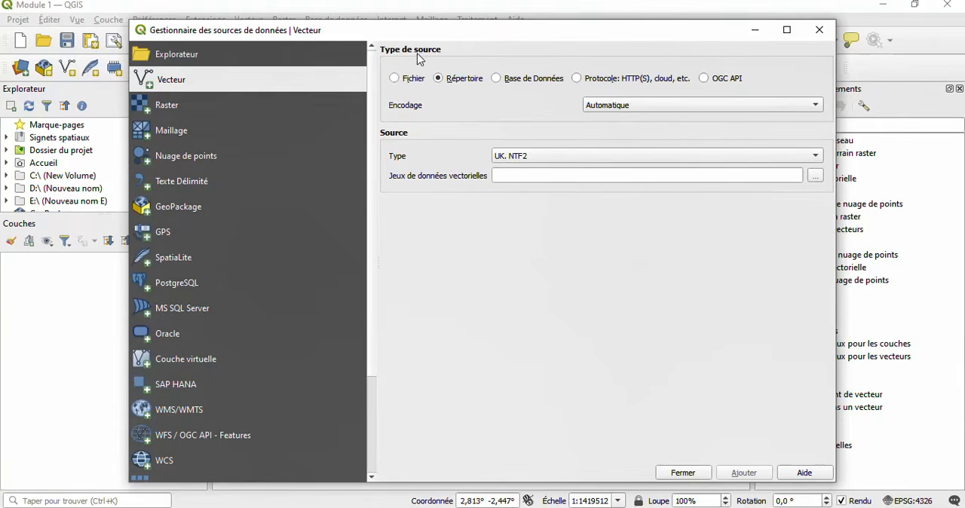
click(395, 80)
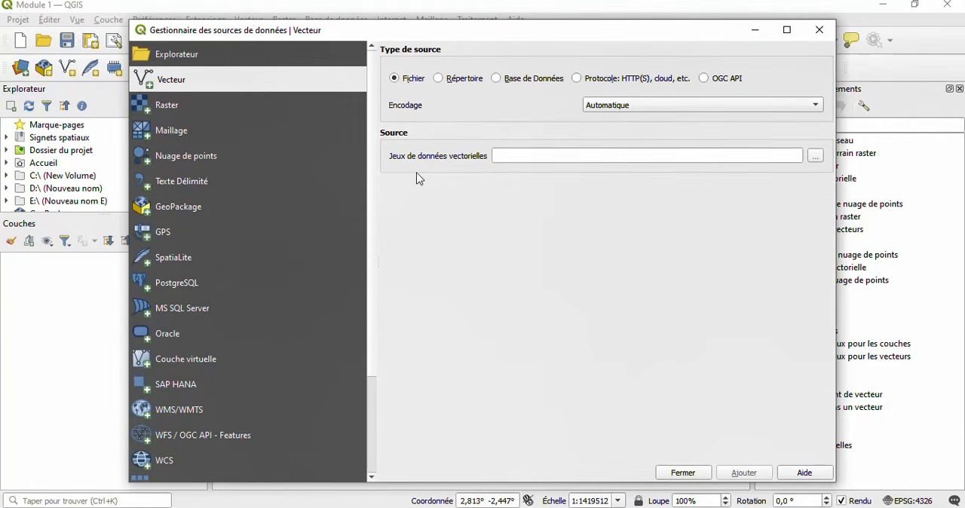
click(813, 157)
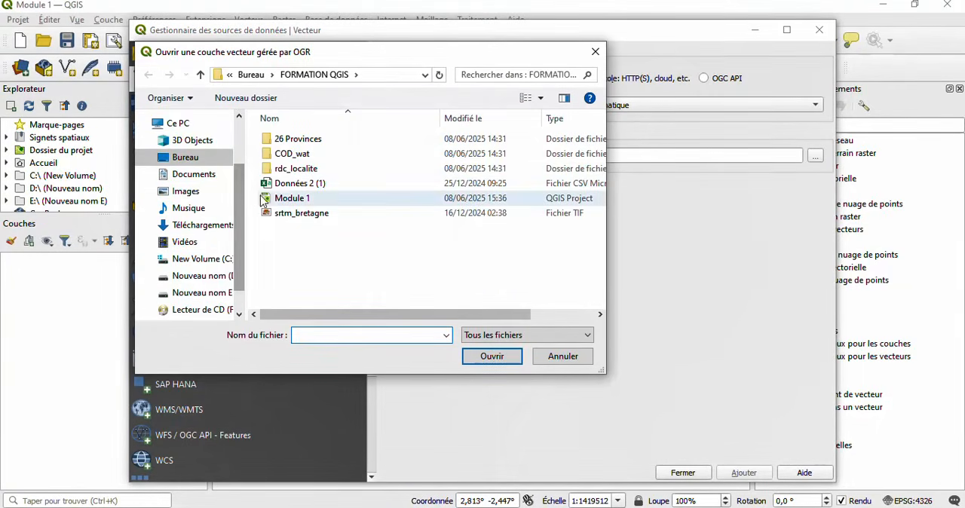
double_click(339, 146)
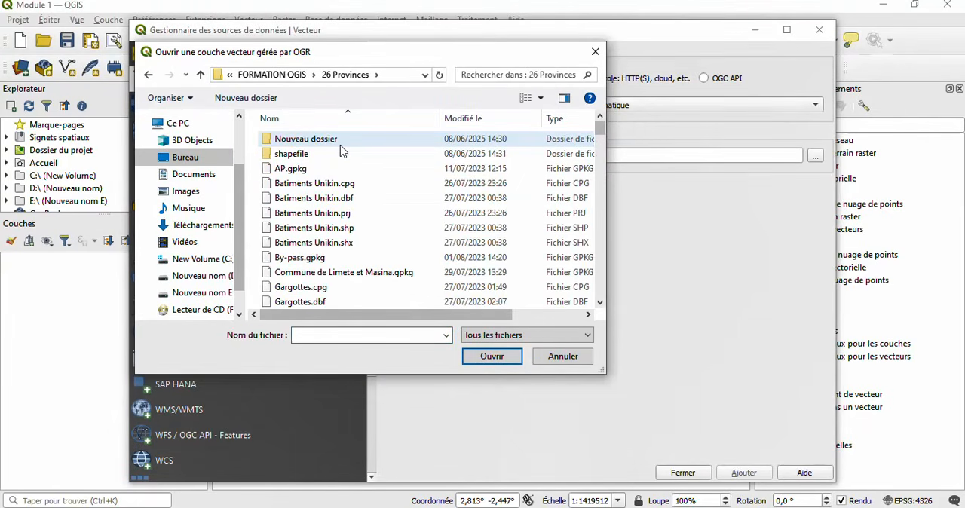
- Add the Province_nouvelle_26.shp shapefile from the 26 Provinces folder to the project and close the data source manager
scroll(386, 260, down, 10)
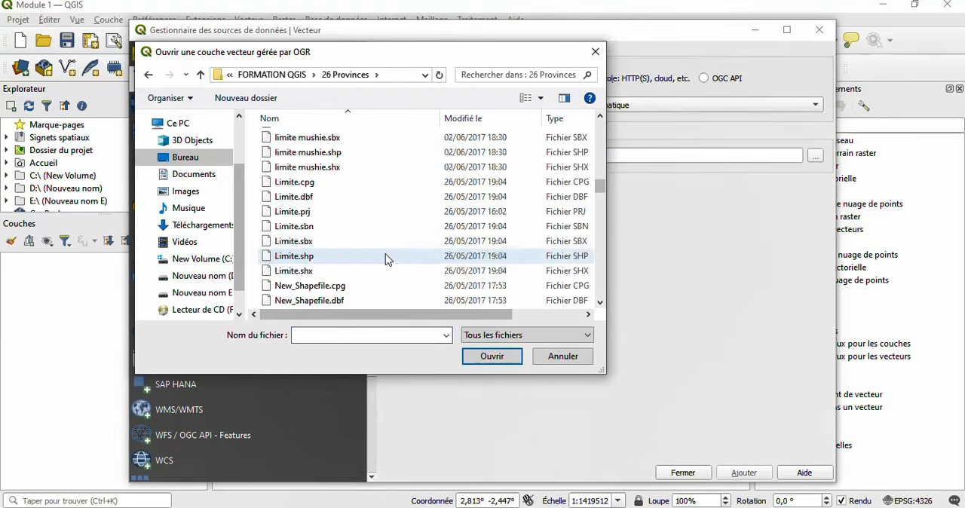
scroll(385, 259, down, 3)
scroll(386, 259, down, 15)
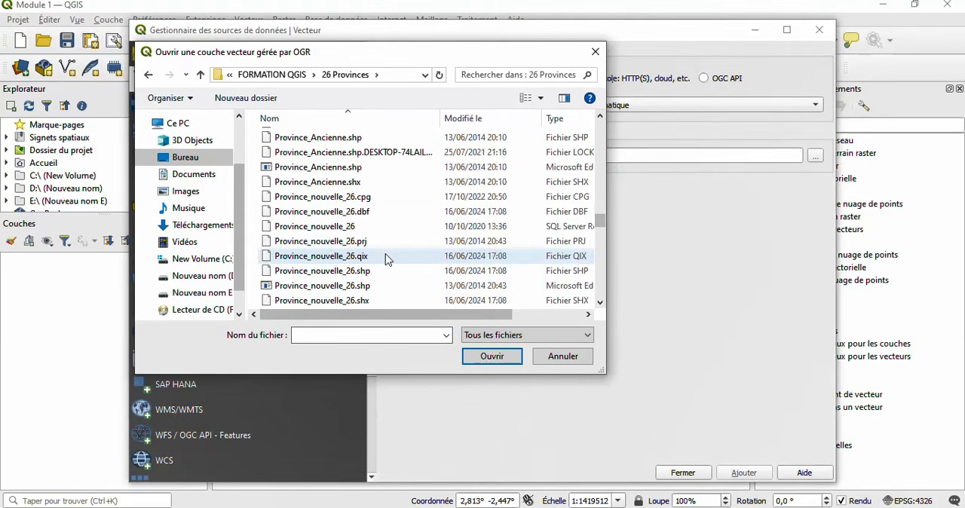
scroll(386, 259, down, 2)
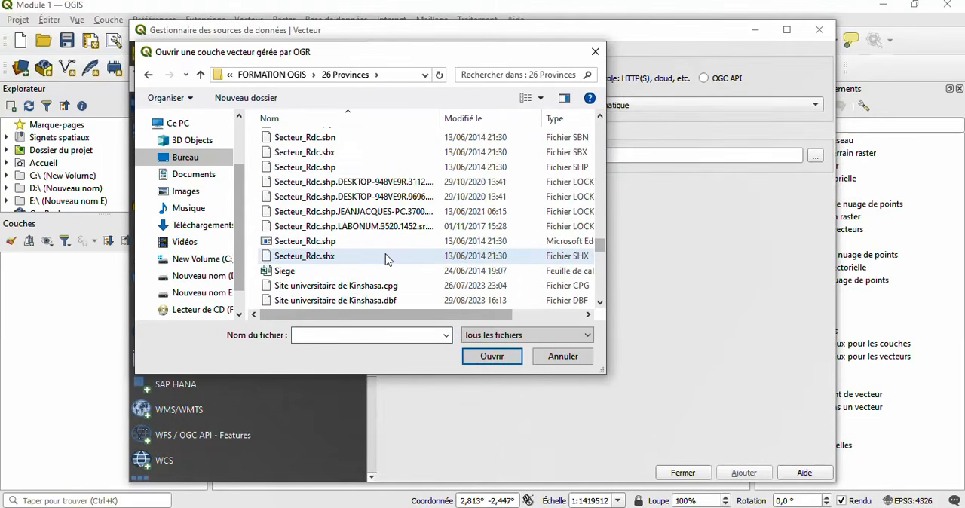
scroll(386, 259, down, 4)
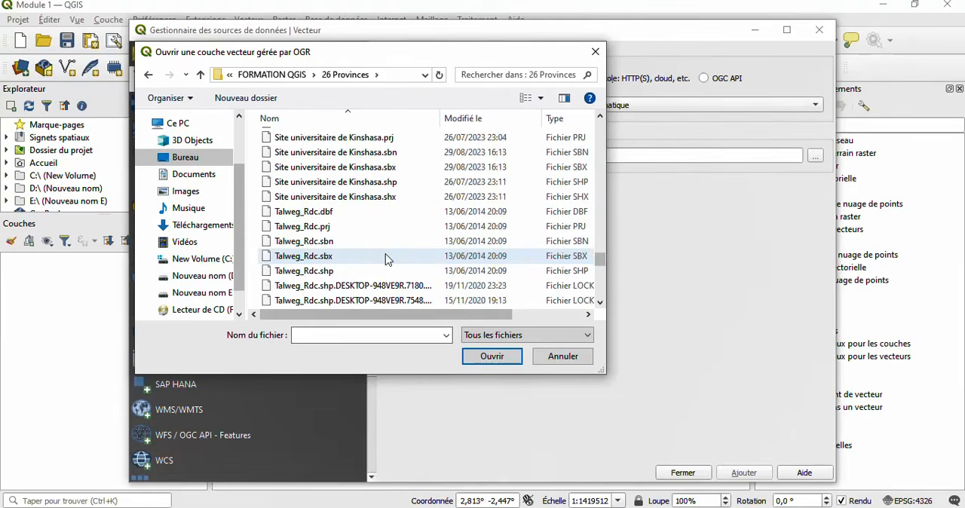
scroll(386, 259, down, 2)
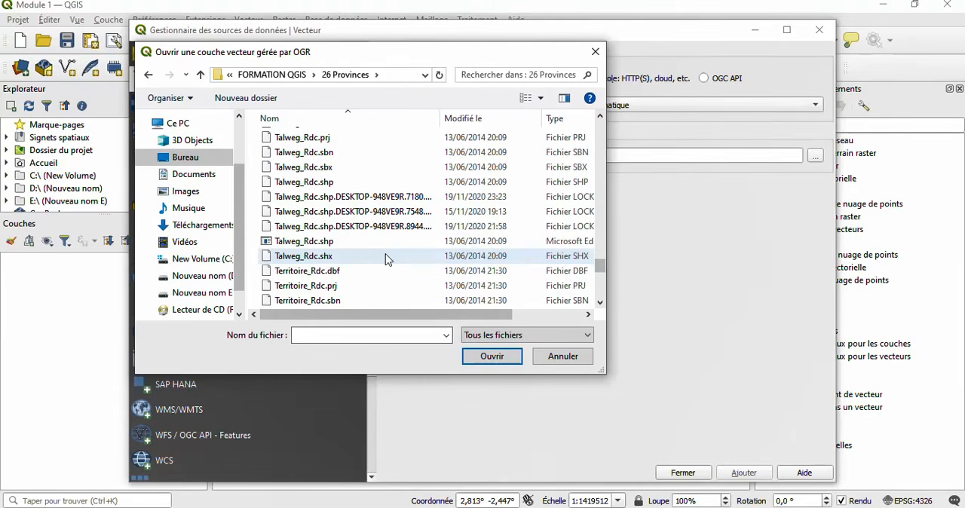
click(603, 117)
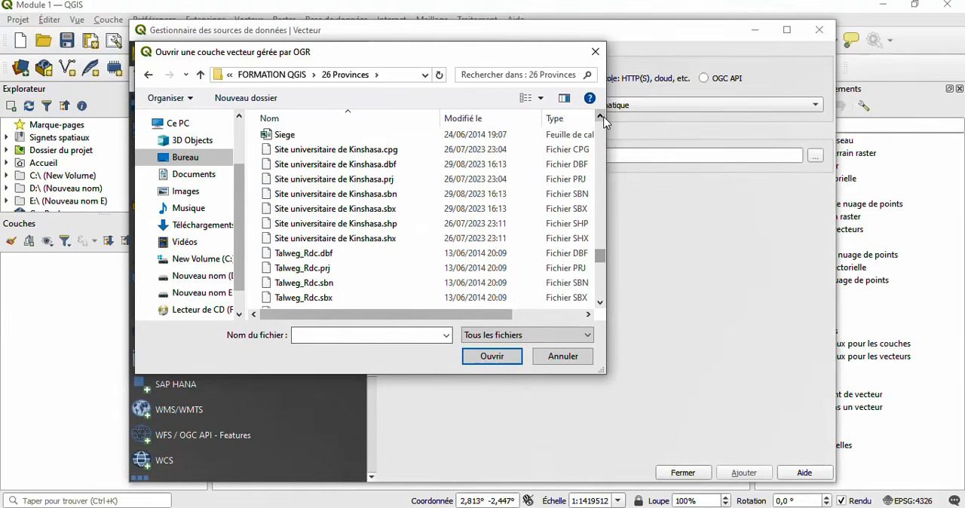
click(603, 117)
click(603, 118)
click(603, 117)
click(603, 118)
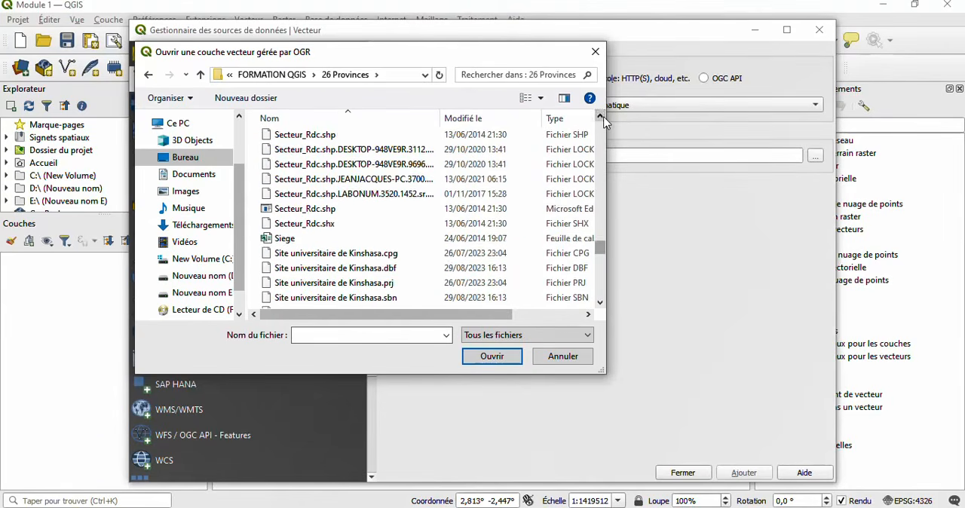
click(603, 118)
click(603, 118)
click(603, 117)
click(603, 117)
click(603, 118)
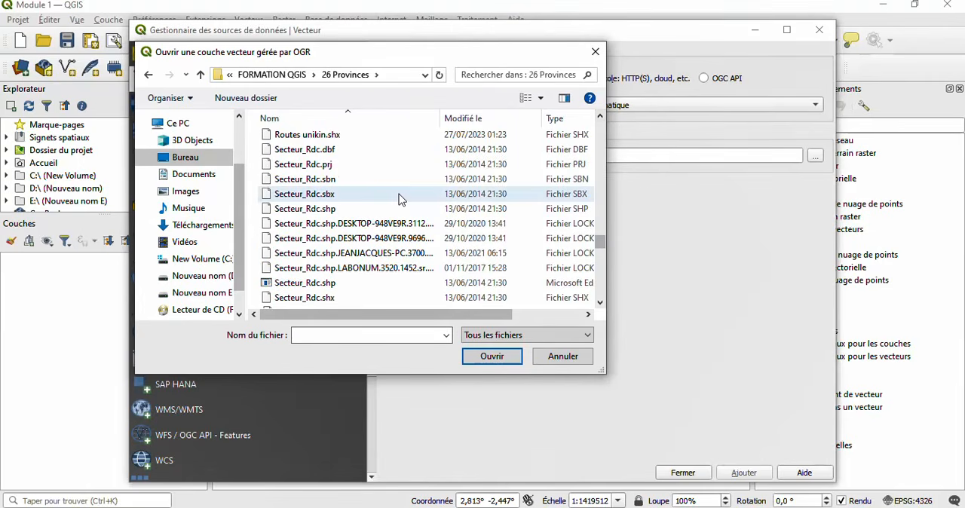
scroll(399, 199, up, 1)
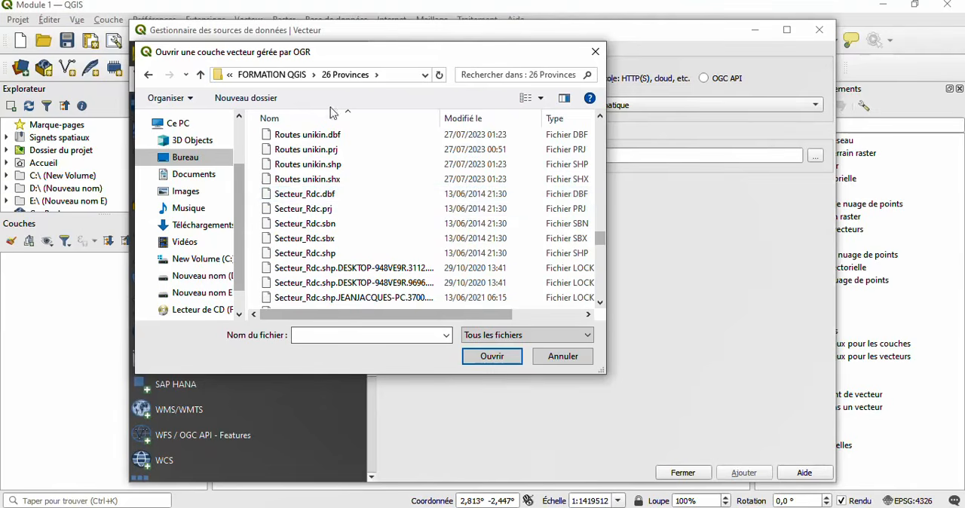
scroll(420, 194, up, 1)
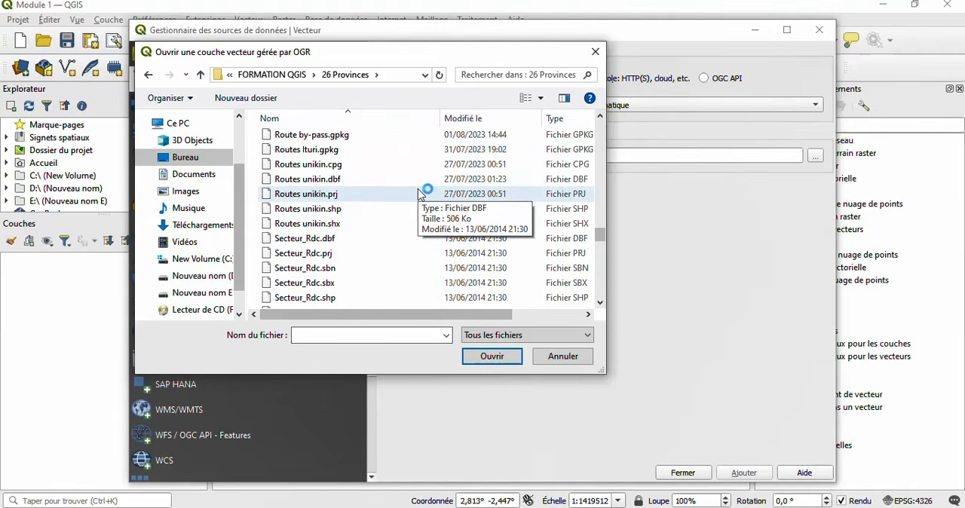
click(600, 116)
click(600, 116)
click(600, 116)
click(600, 116)
click(599, 116)
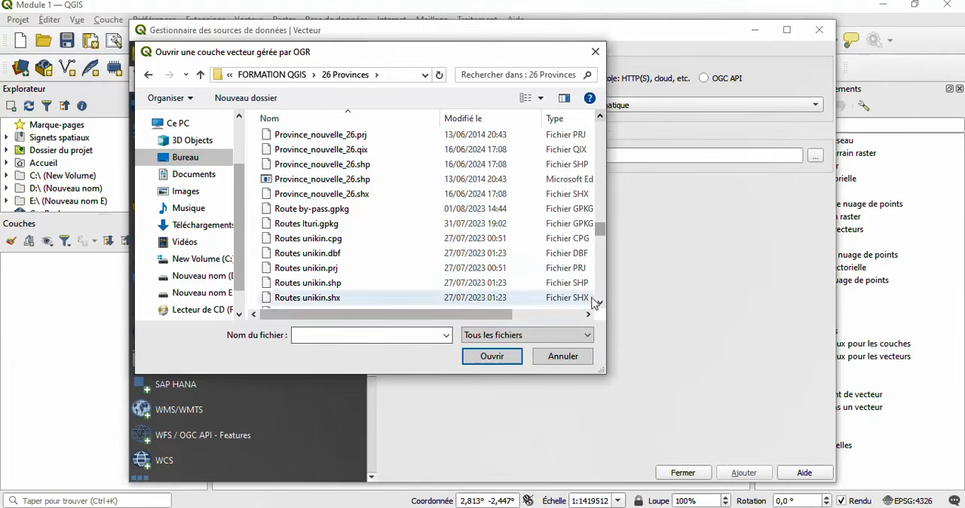
click(600, 116)
click(600, 118)
click(600, 117)
click(599, 117)
click(600, 117)
click(600, 117)
click(600, 117)
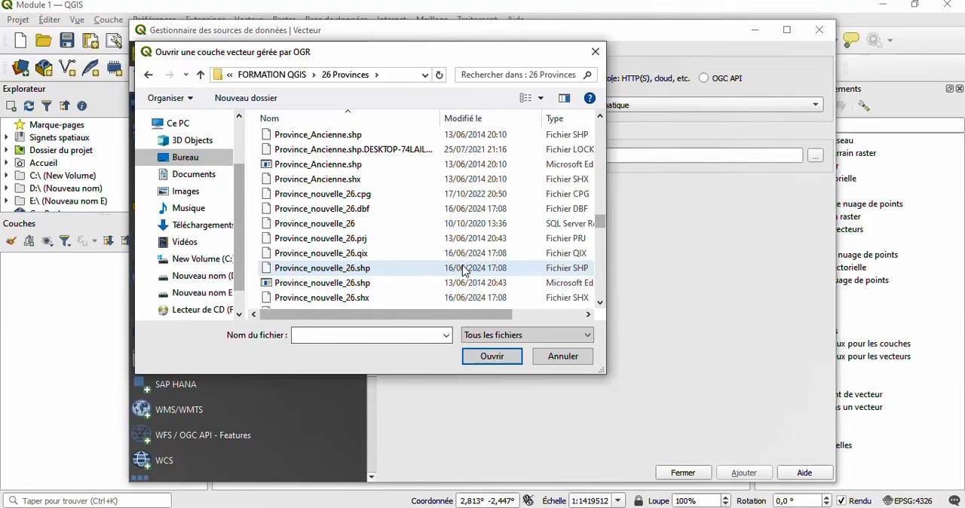
click(352, 275)
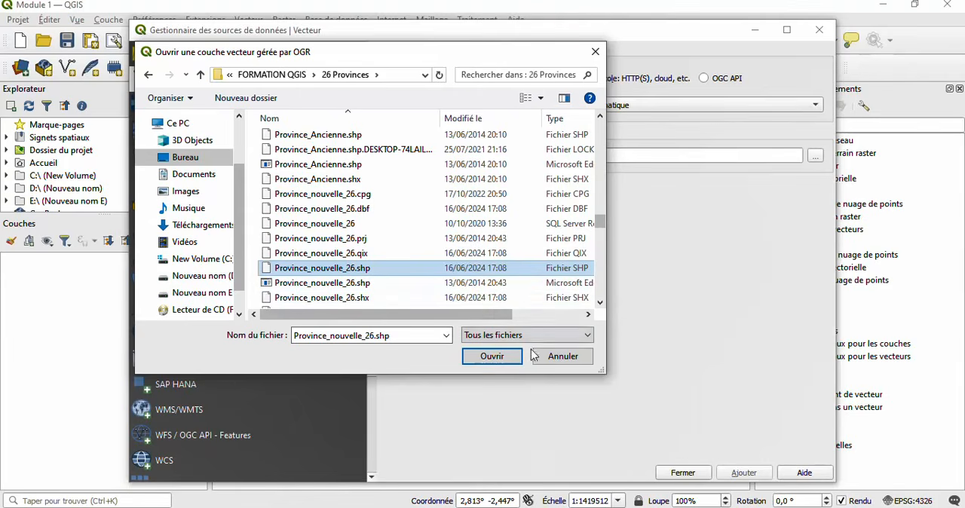
click(491, 356)
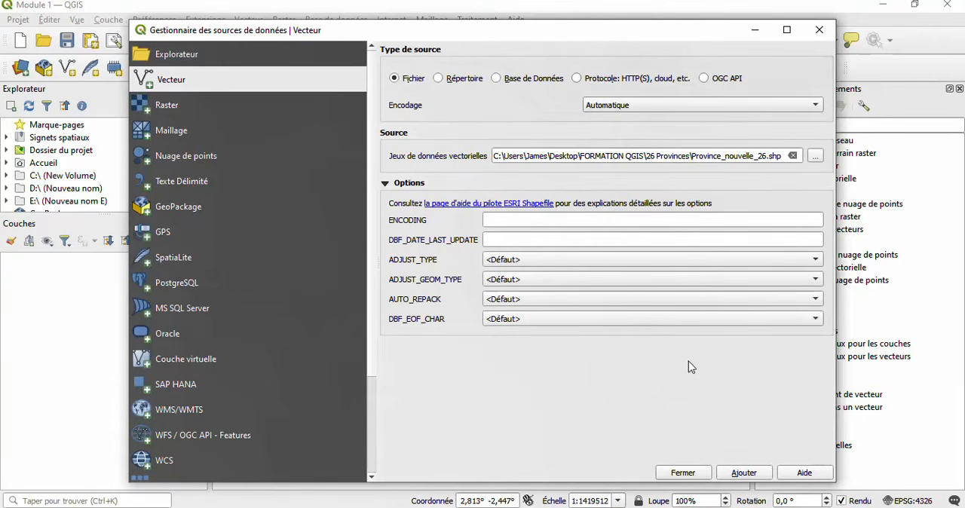
click(743, 472)
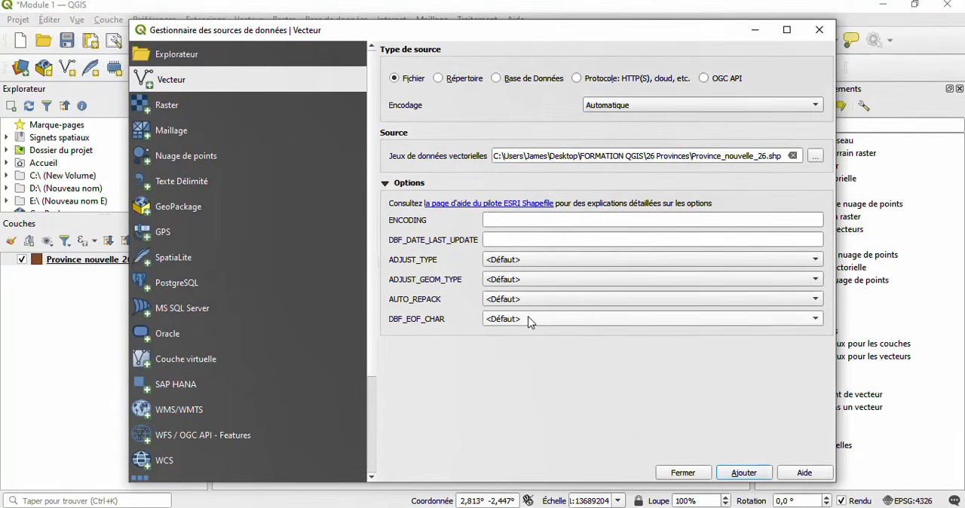
click(682, 473)
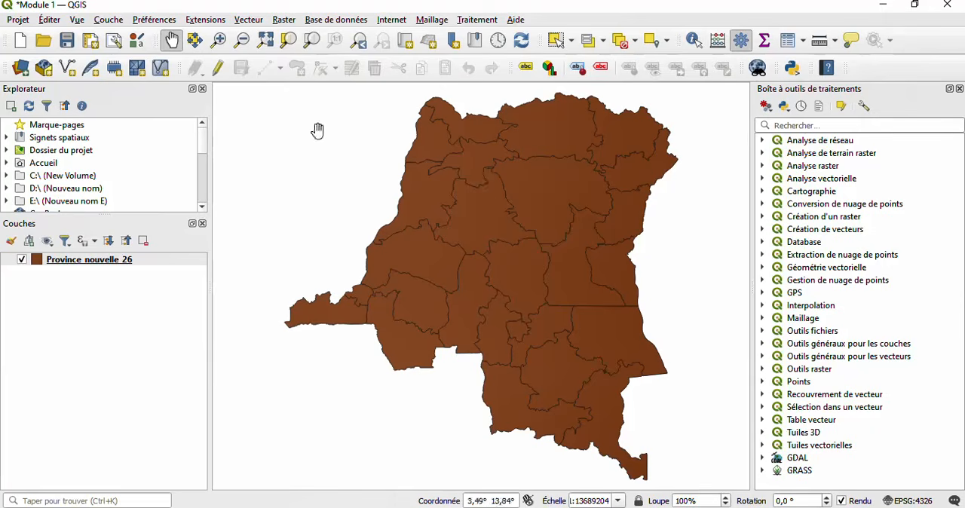
click(105, 21)
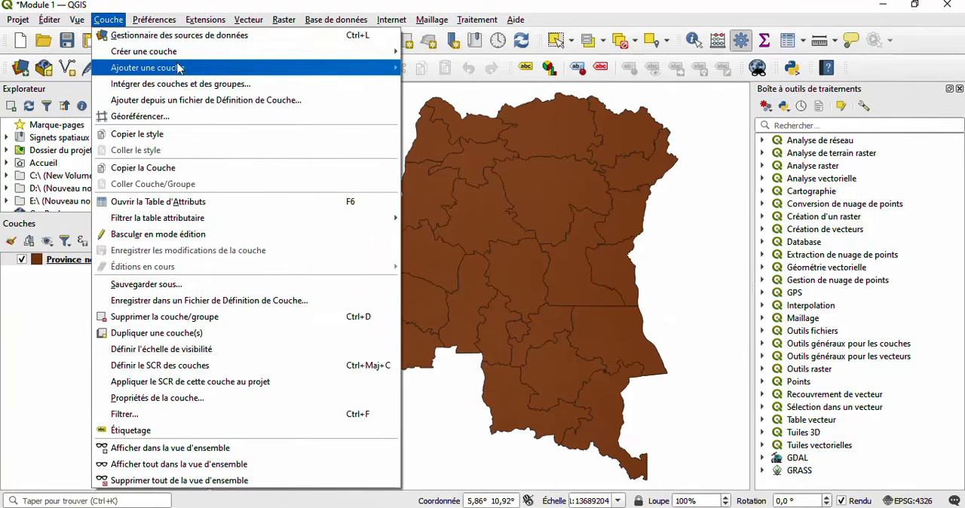
mouse_move(182, 70)
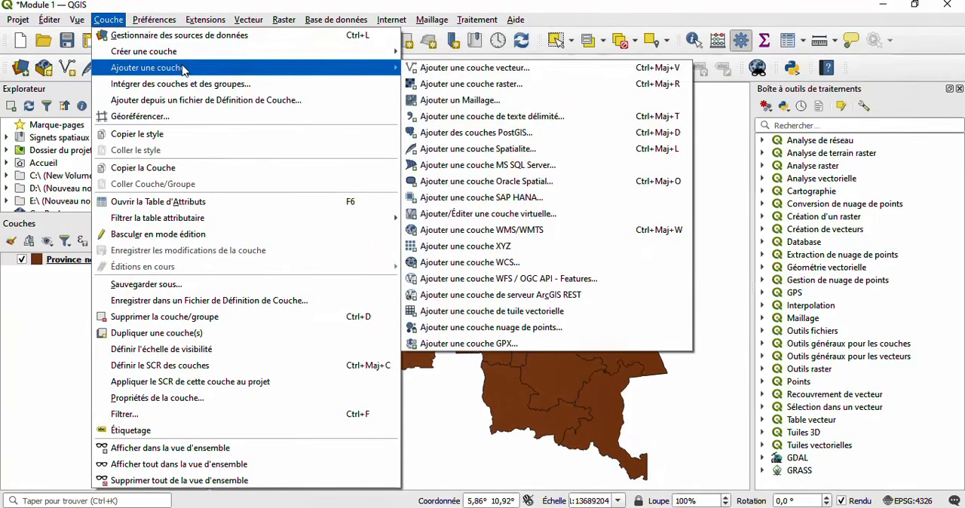
click(462, 76)
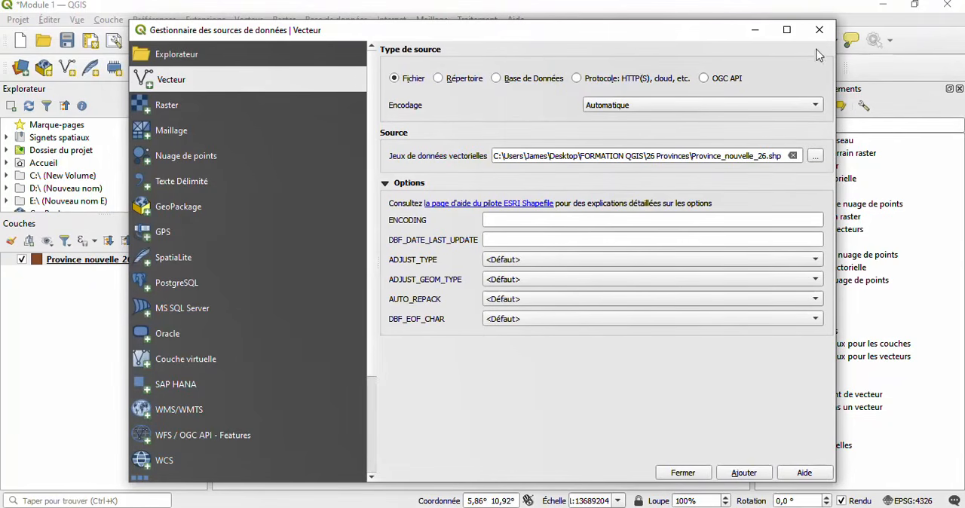
click(815, 159)
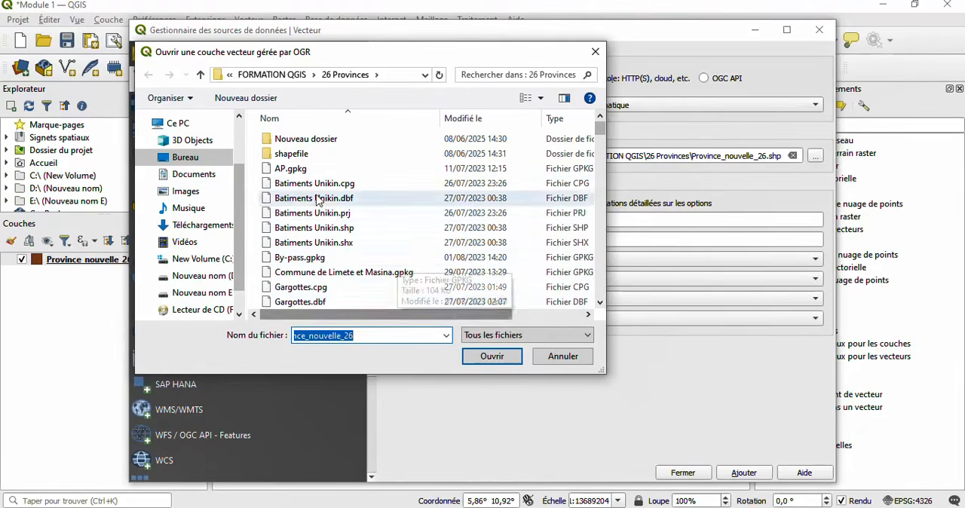
click(570, 361)
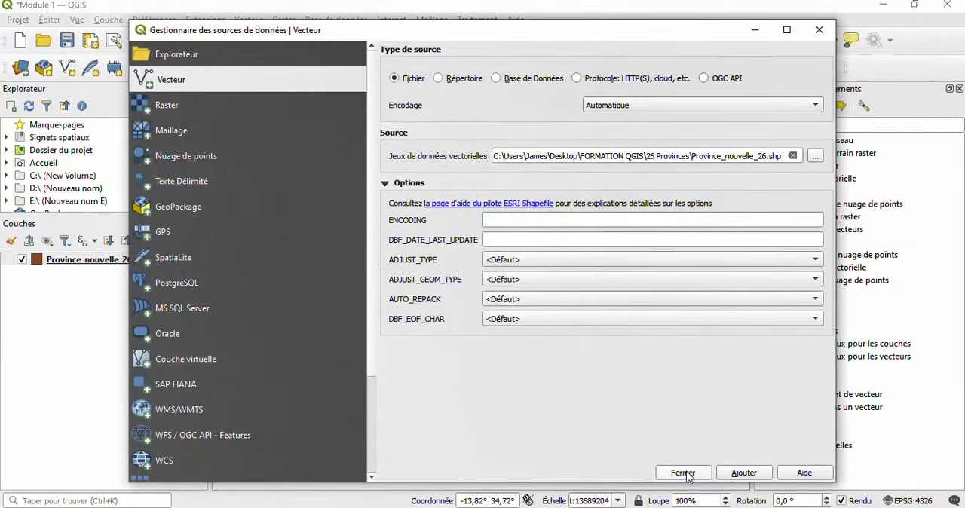
click(682, 473)
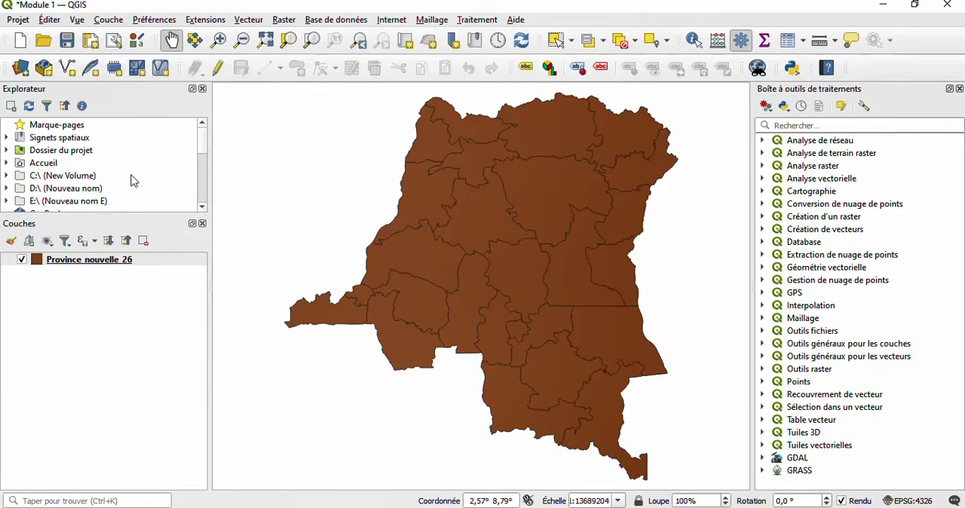
- Expand the project folder in the data browser and look through the files it contains
scroll(145, 186, down, 1)
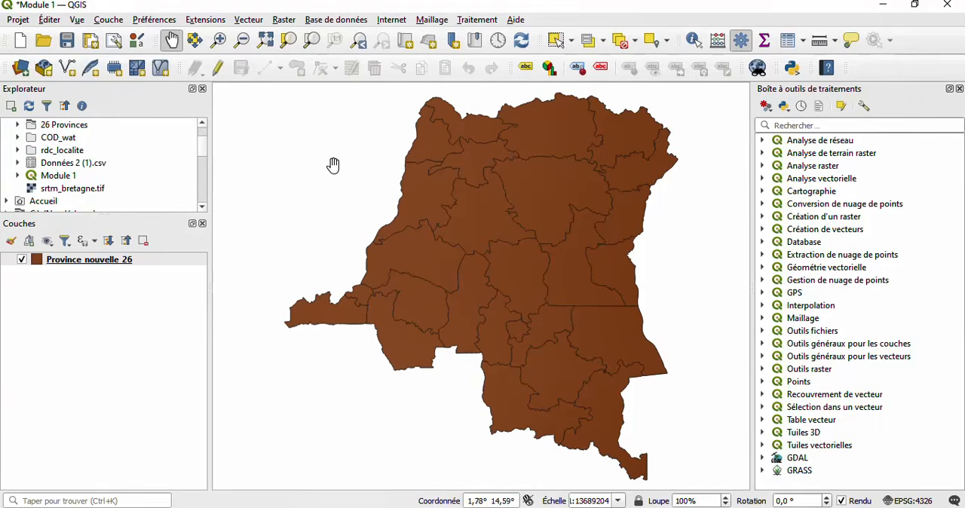
click(108, 19)
click(108, 20)
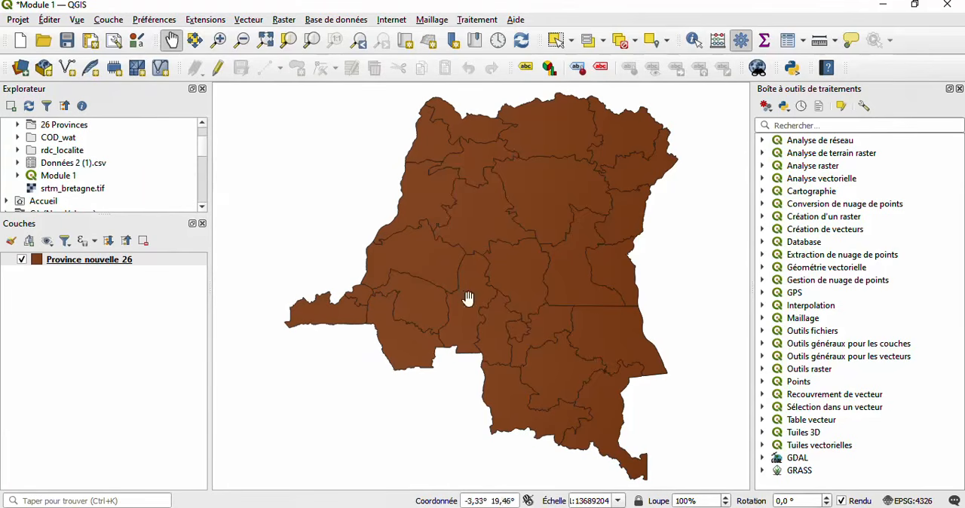
- Switch to the FORMATION QGIS folder in File Explorer, inspect the COD_water_lines_dcw.shp file inside COD_wat, and return to QGIS
click(392, 507)
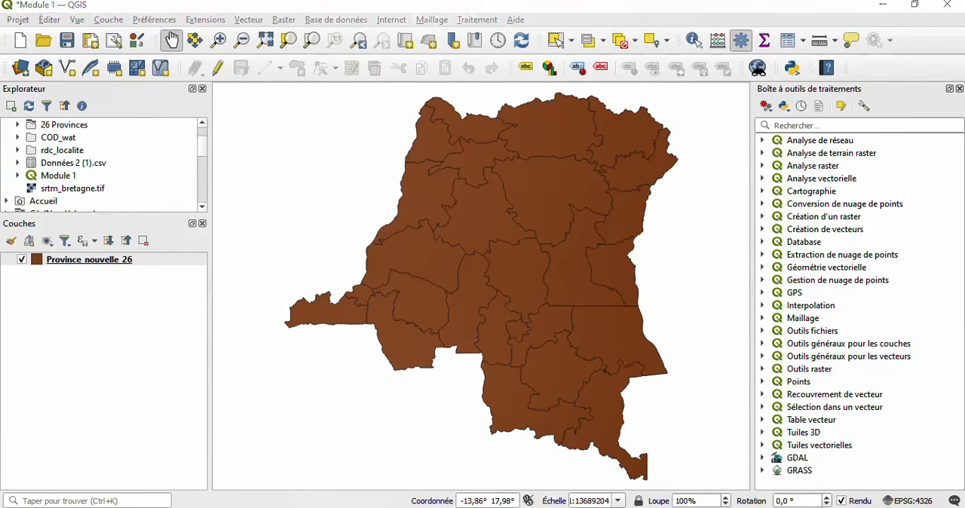
click(274, 151)
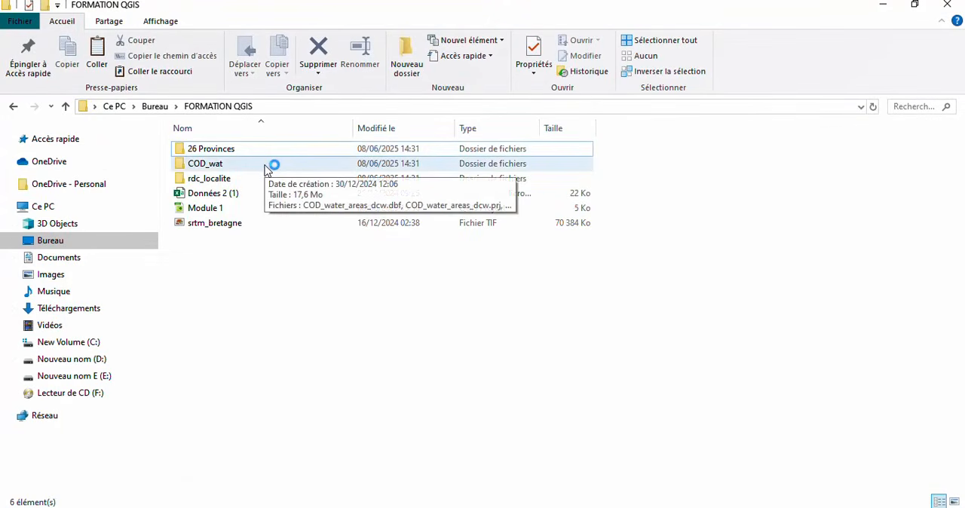
double_click(265, 167)
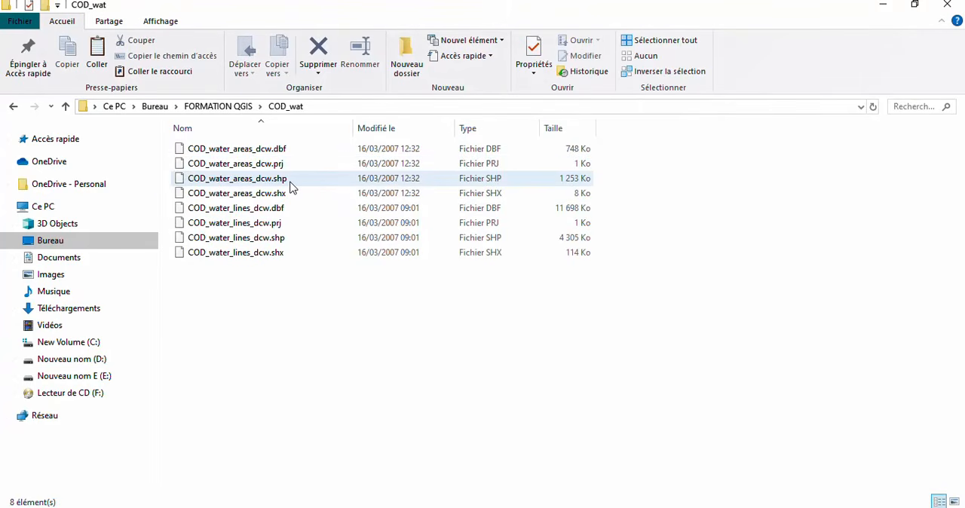
click(294, 243)
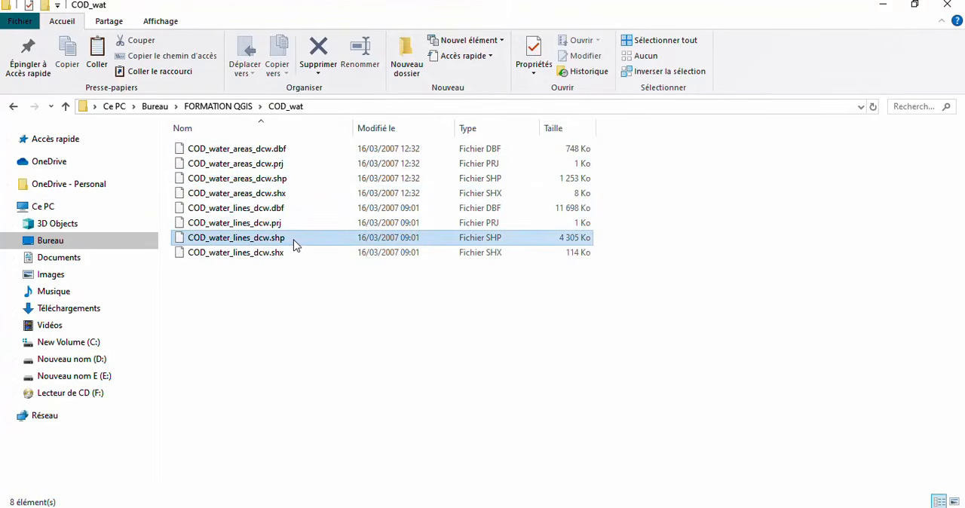
drag(294, 245, 333, 274)
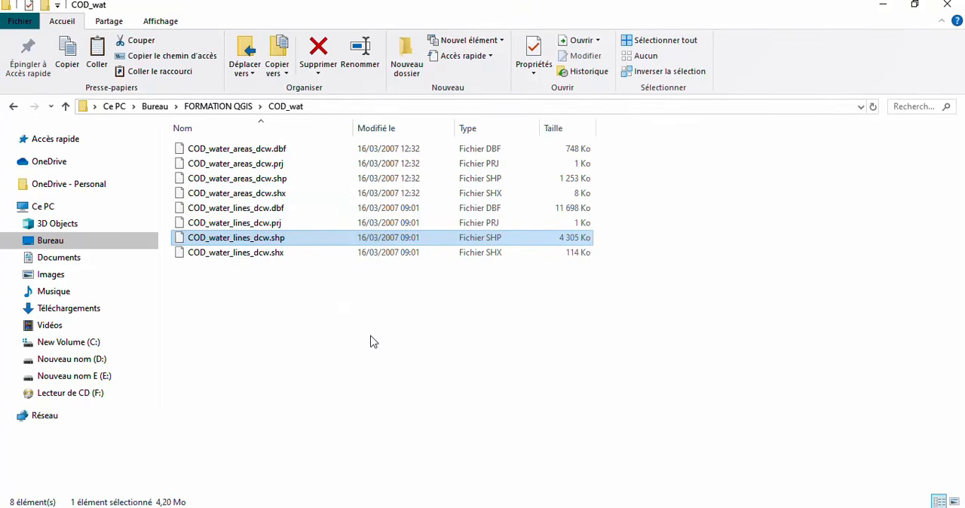
click(882, 5)
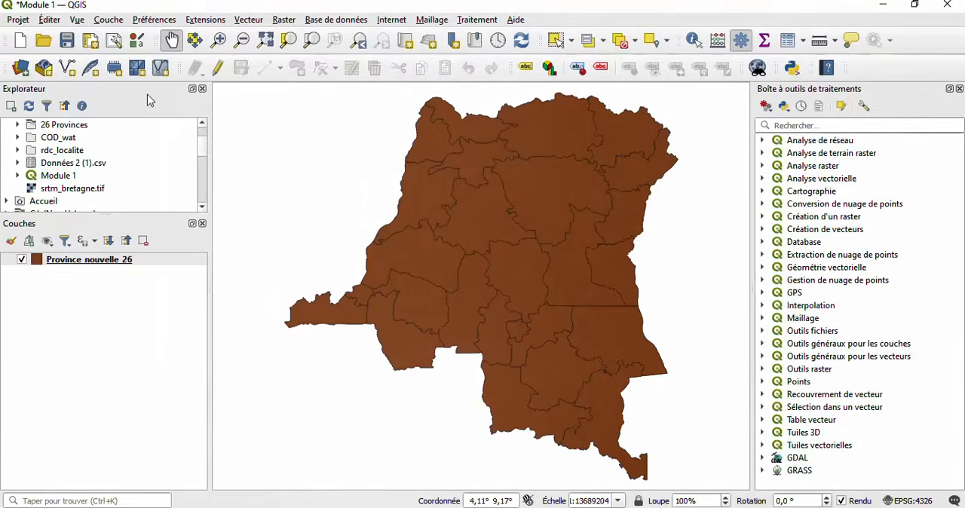
click(109, 20)
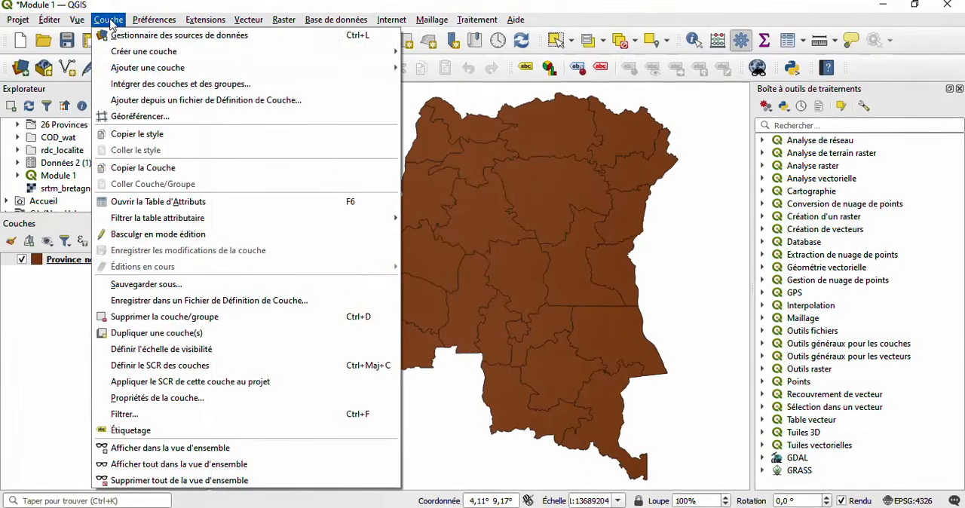
mouse_move(271, 69)
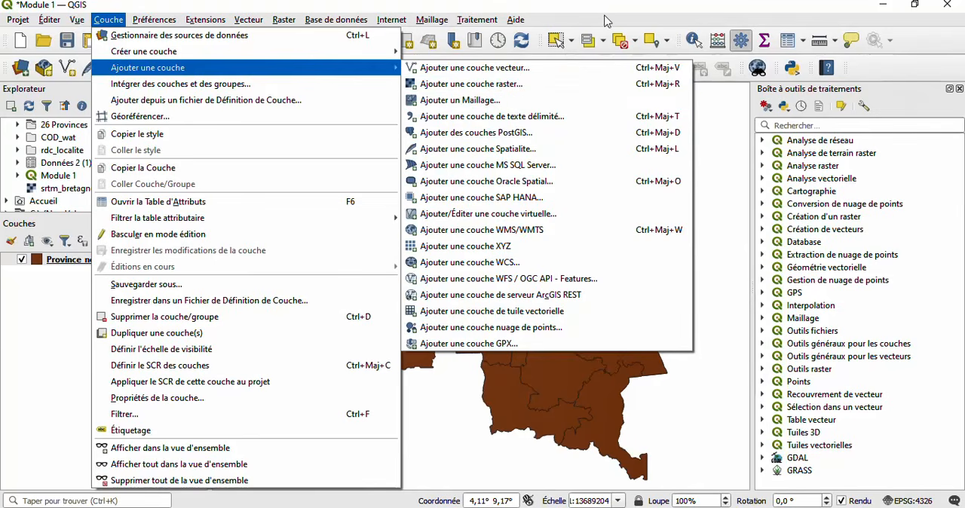
click(541, 10)
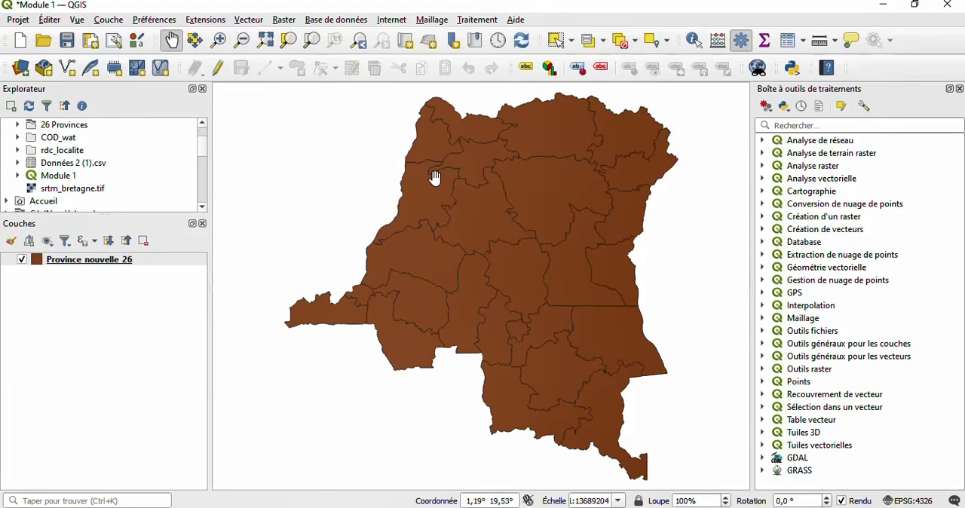
click(112, 20)
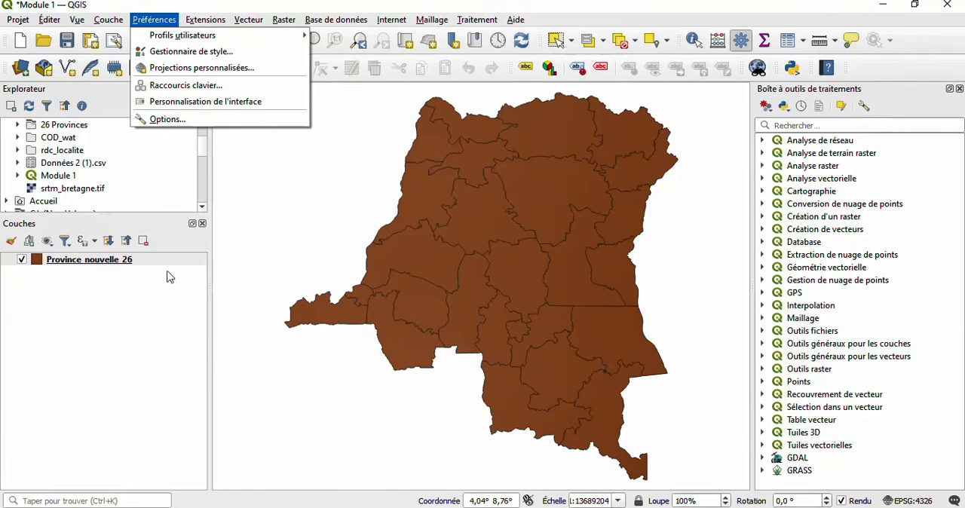
click(149, 300)
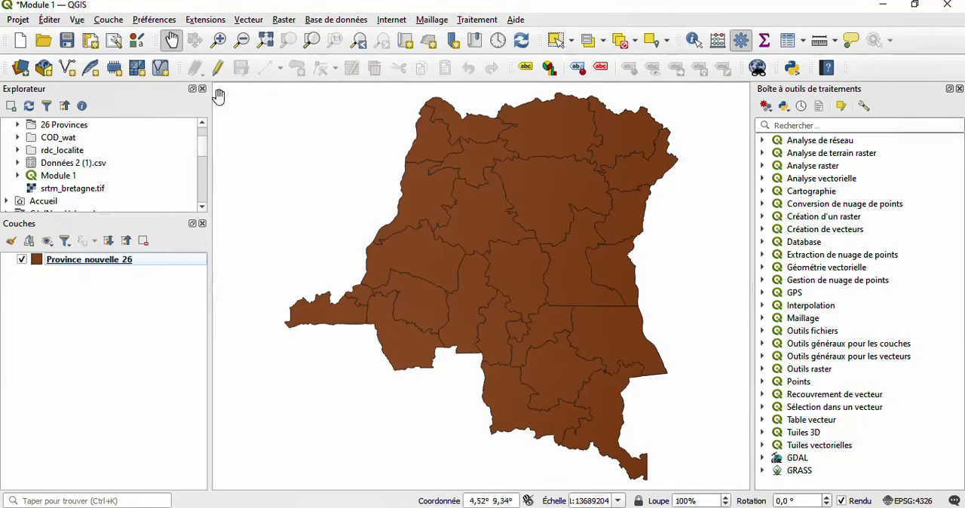
- Add the srtm_bretagne.tif raster from the desktop's FORMATION QGIS folder to the project and close the data source manager
click(109, 20)
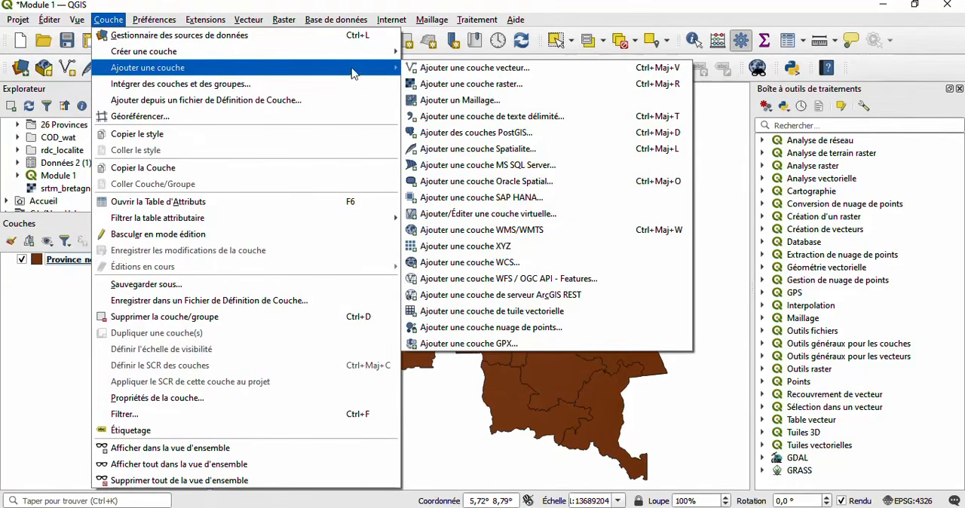
click(464, 86)
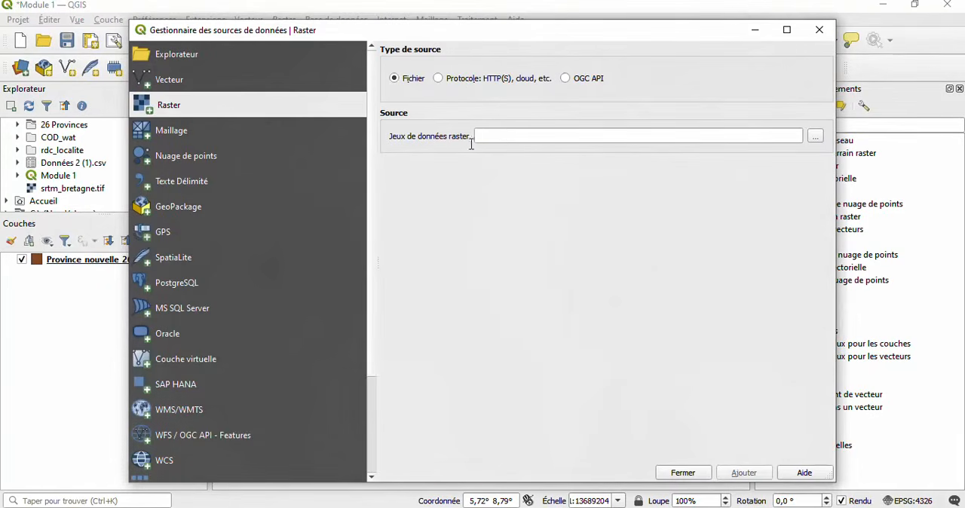
click(815, 136)
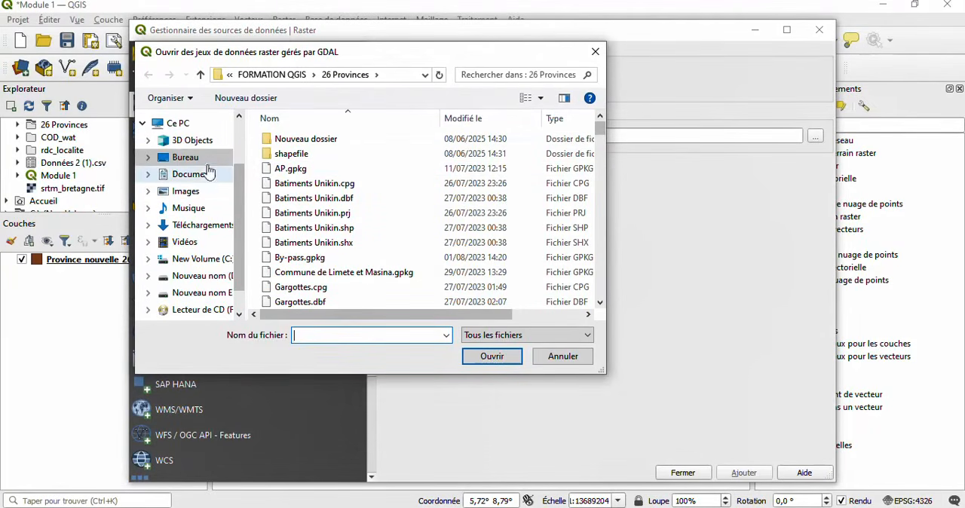
click(211, 160)
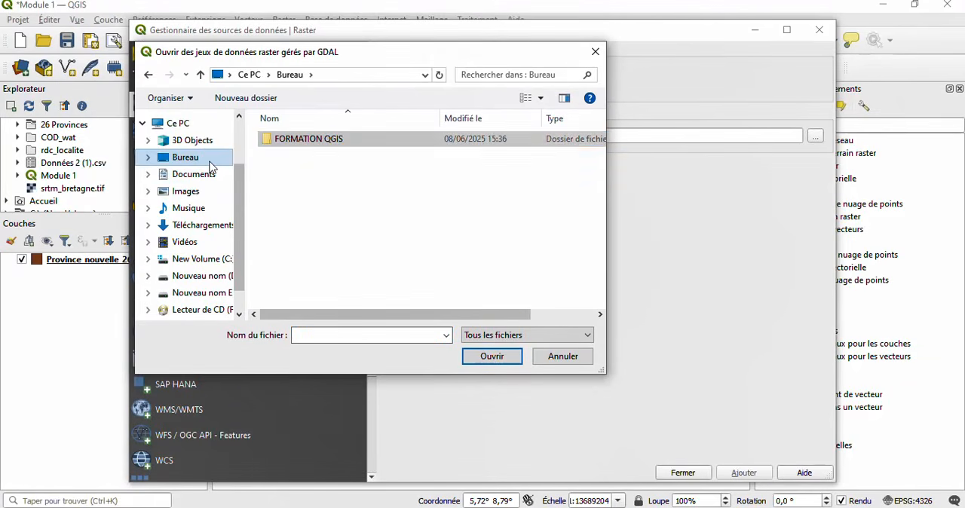
double_click(334, 141)
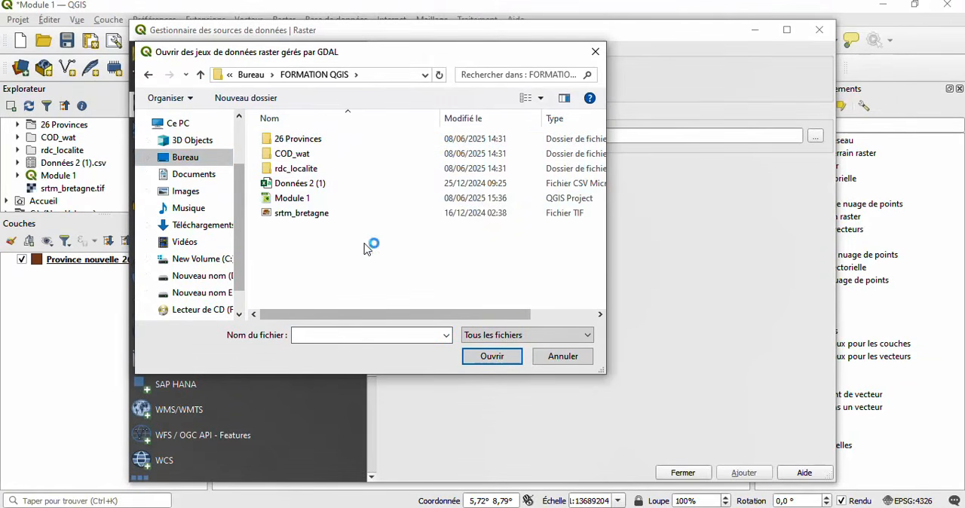
click(286, 214)
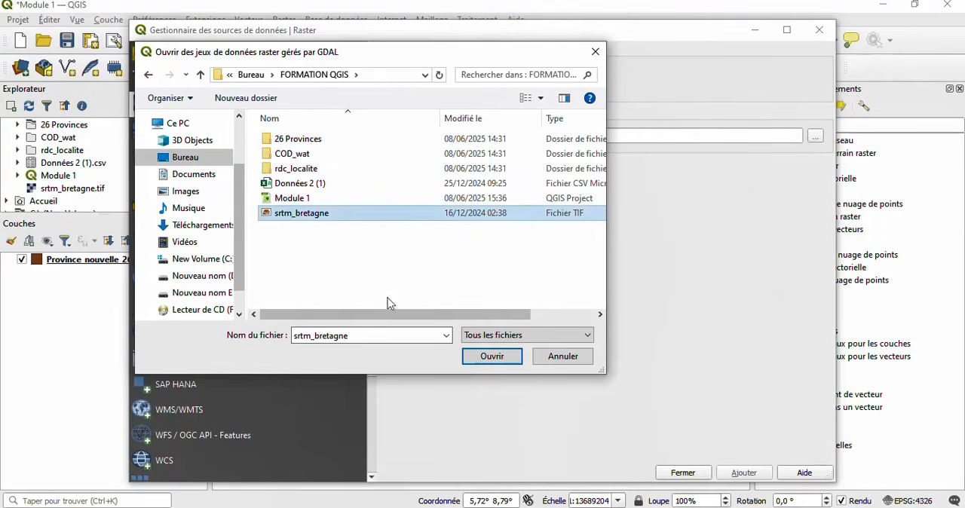
click(491, 356)
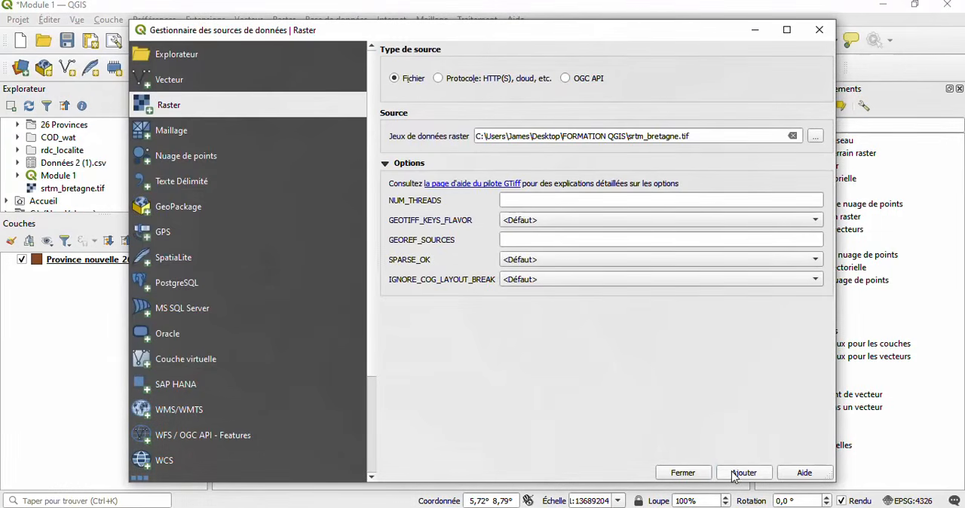
click(739, 472)
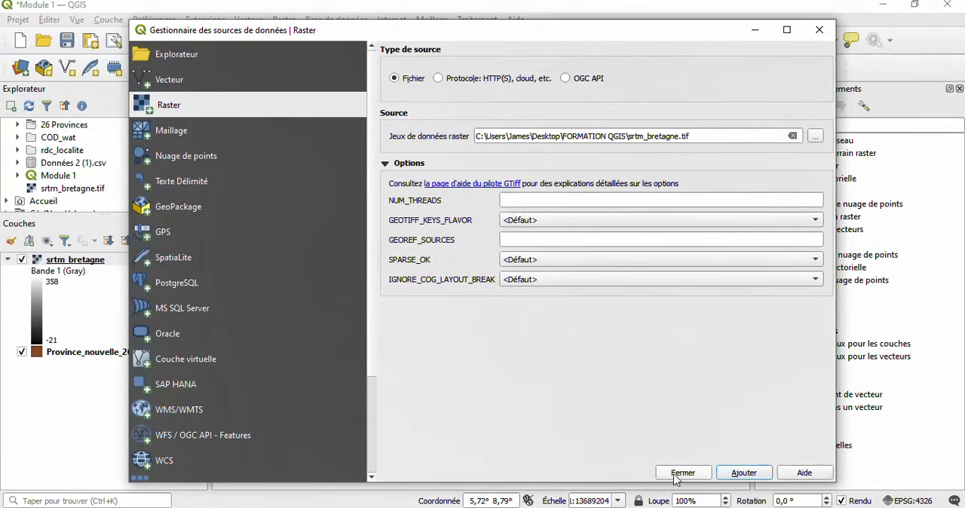
click(678, 473)
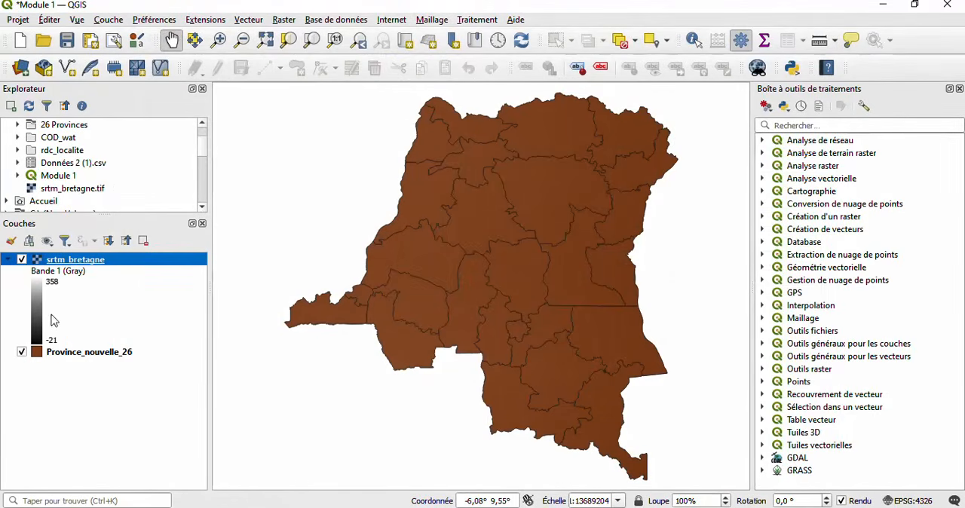
- Zoom the map to the srtm_bretagne layer's extent and examine the raster's relief up close
right_click(125, 266)
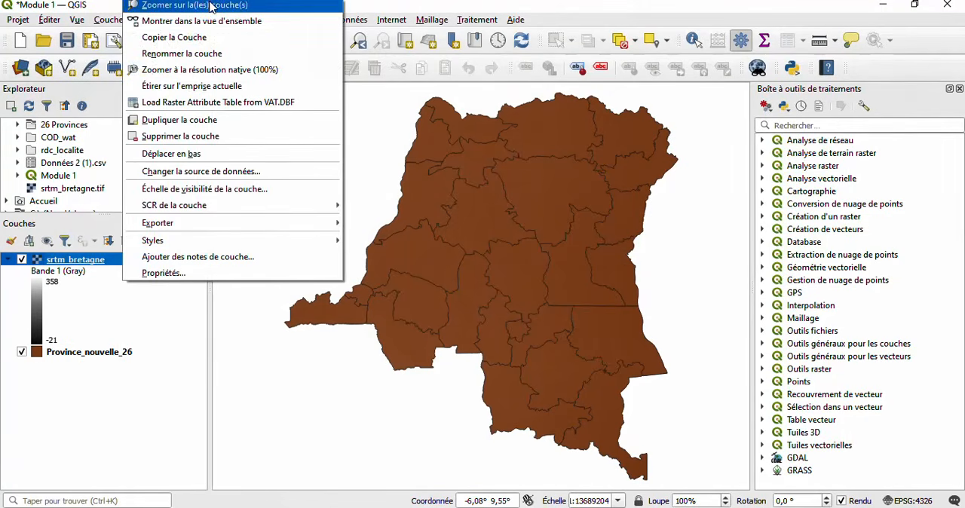
click(211, 7)
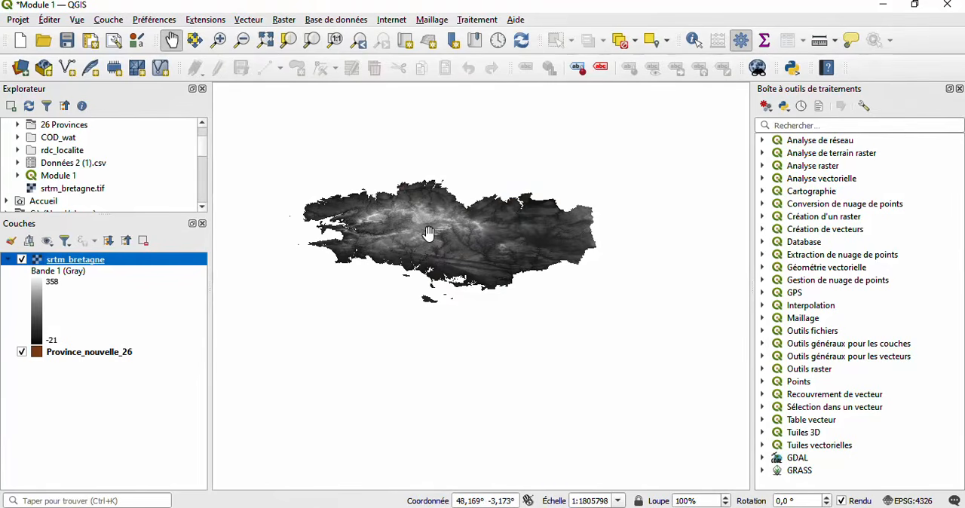
scroll(428, 233, up, 4)
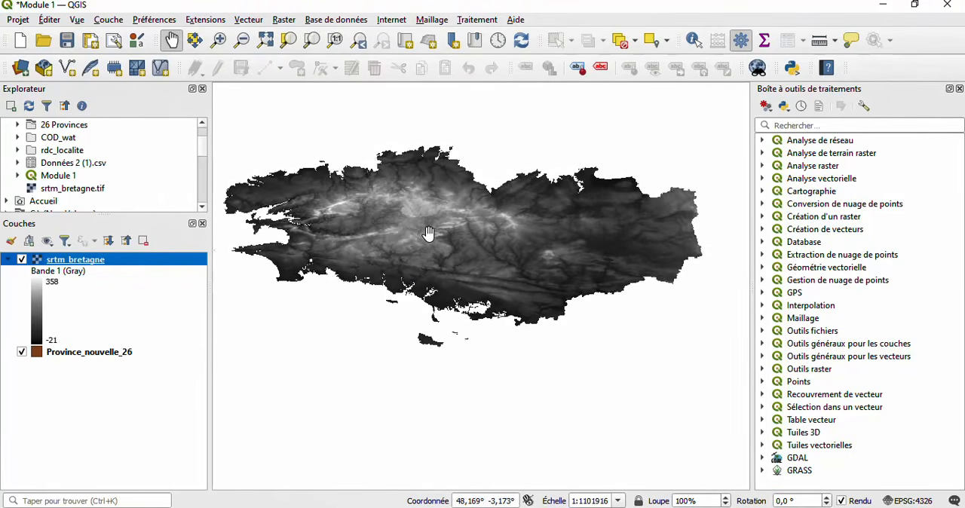
scroll(429, 230, up, 5)
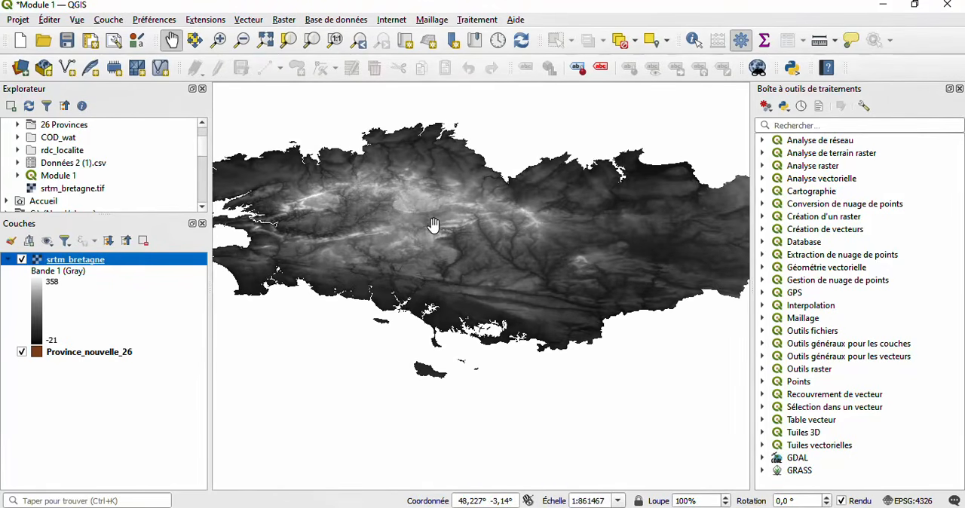
scroll(432, 225, up, 1)
scroll(432, 224, up, 1)
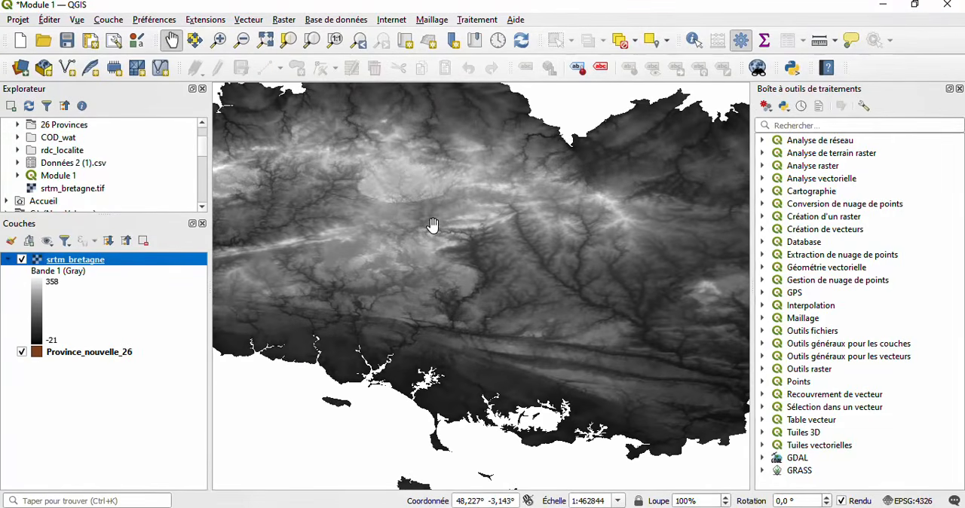
scroll(433, 225, up, 3)
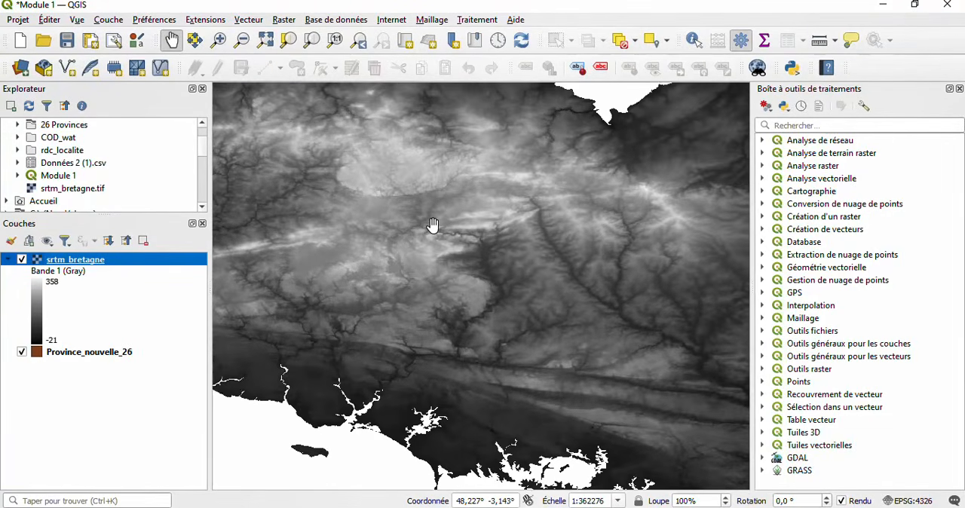
scroll(433, 224, up, 1)
scroll(433, 225, down, 3)
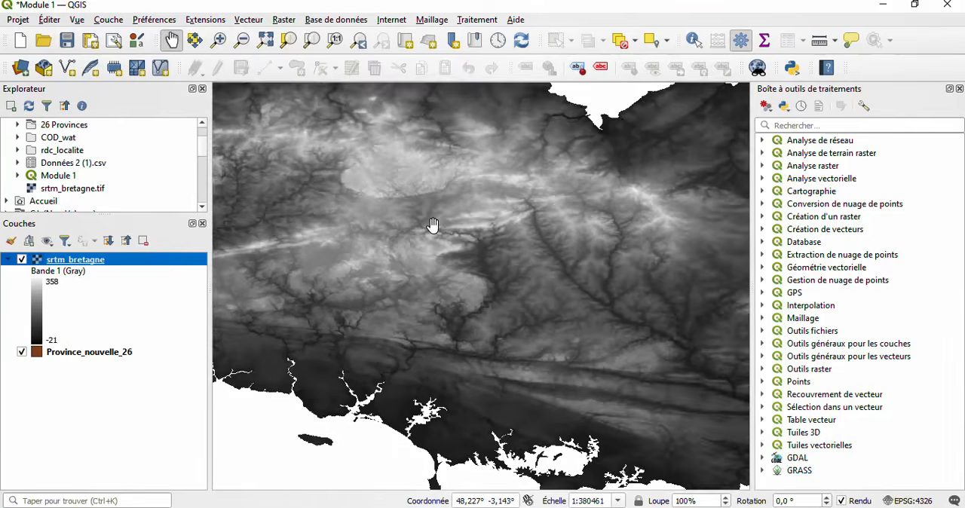
- Examine the overall outline of the srtm_bretagne raster at wider zoom levels, panning across the map
scroll(432, 225, down, 3)
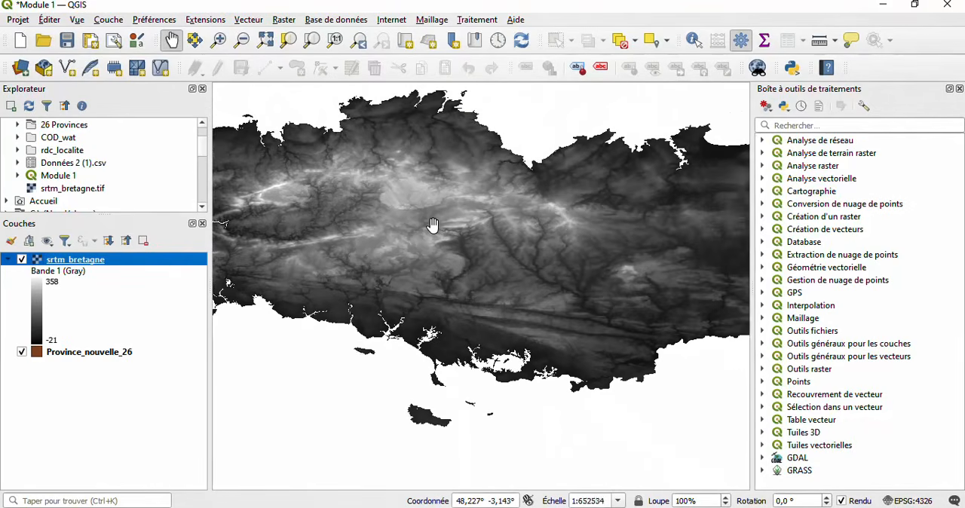
scroll(433, 224, down, 2)
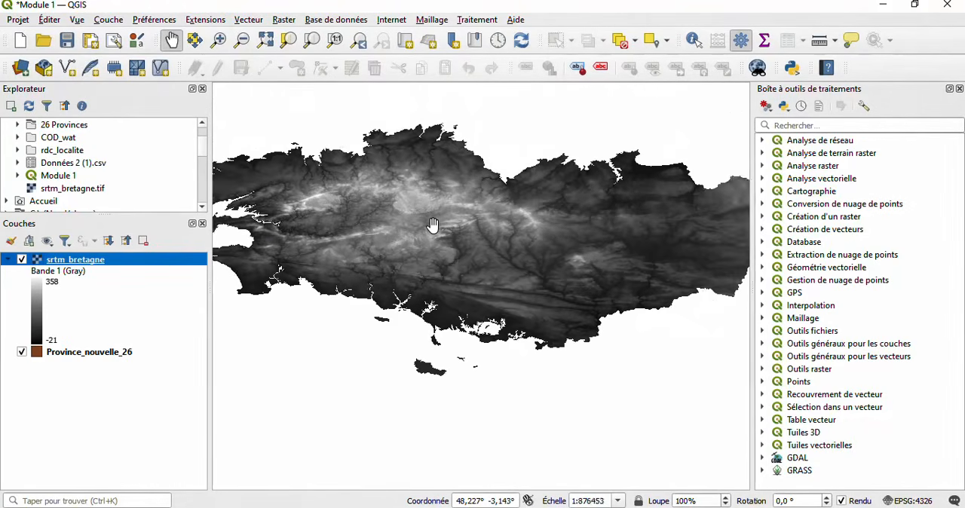
scroll(432, 225, up, 2)
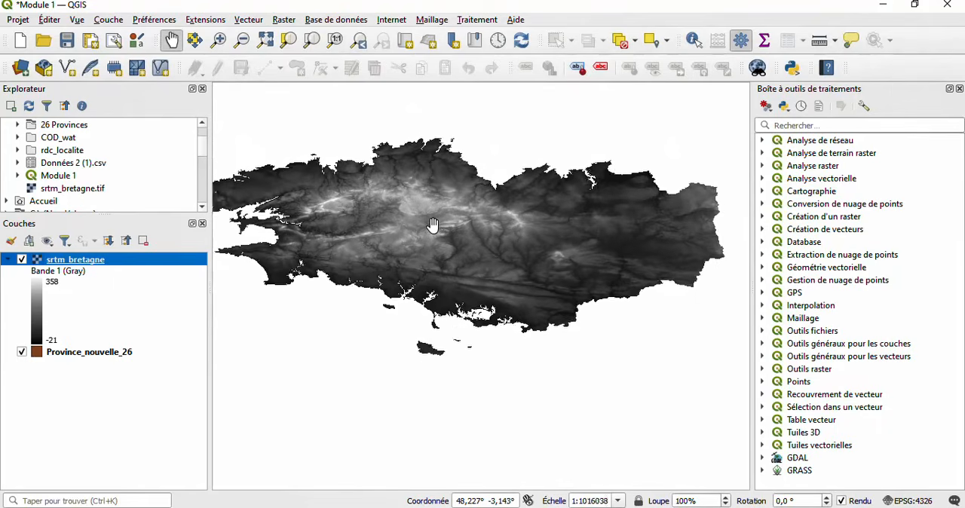
drag(432, 225, 483, 286)
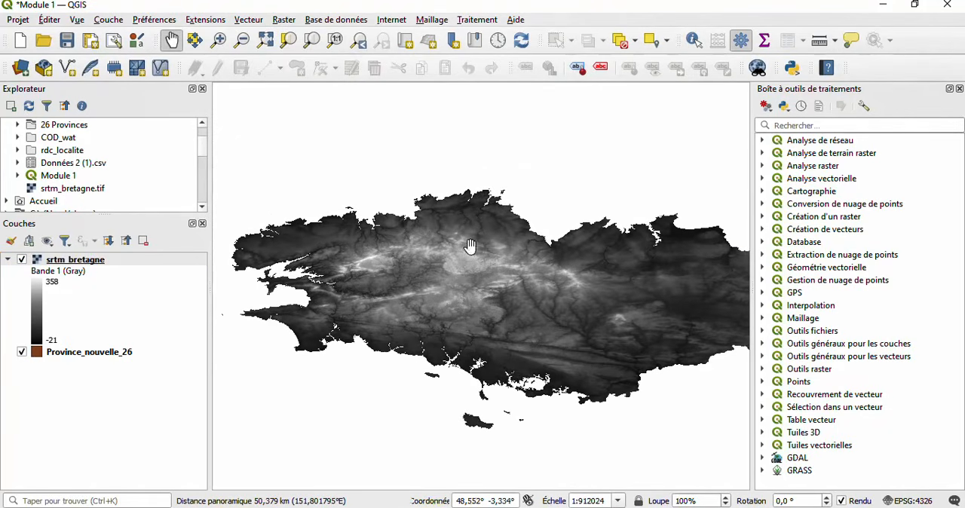
scroll(487, 258, down, 1)
scroll(486, 258, up, 1)
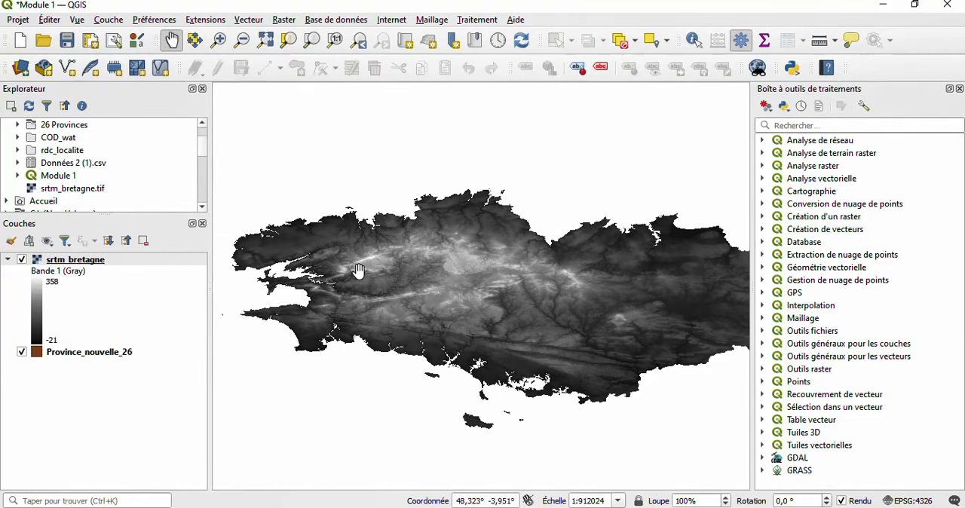
scroll(359, 270, down, 2)
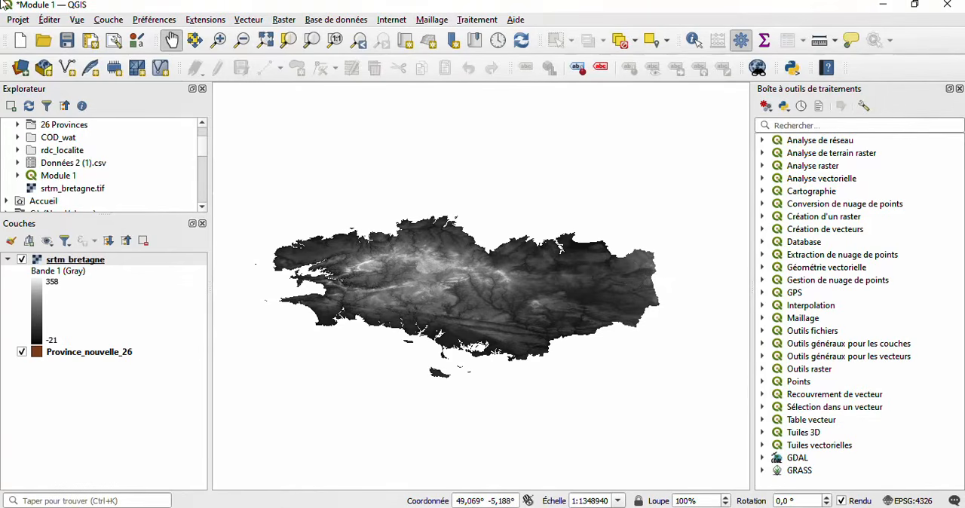
- Add the COD_water_lines_dcw.shp vector layer from the COD_wat folder in FORMATION QGIS and close the data source manager
click(110, 19)
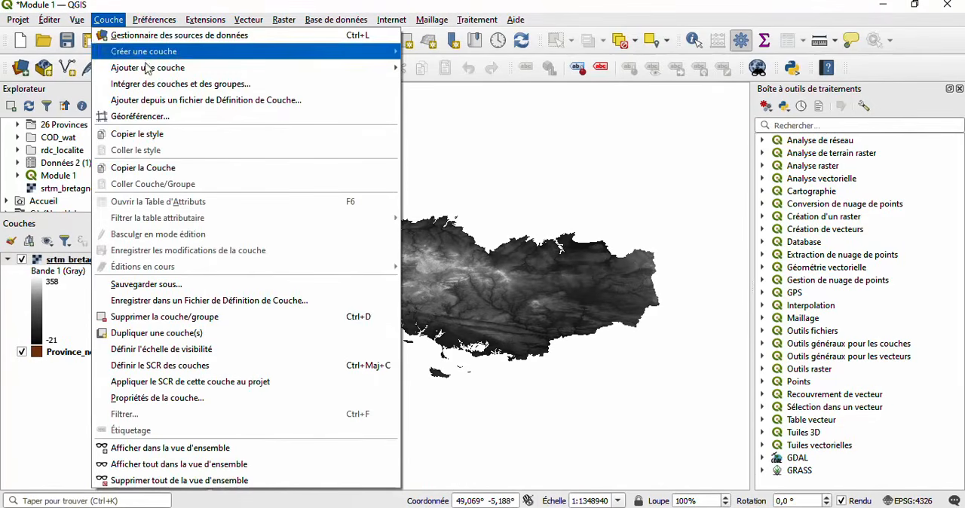
mouse_move(147, 67)
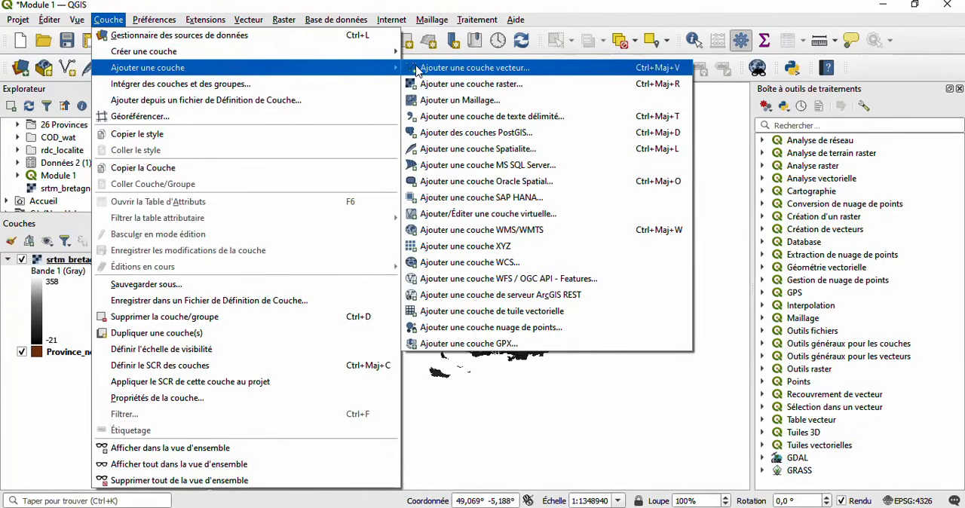
click(446, 69)
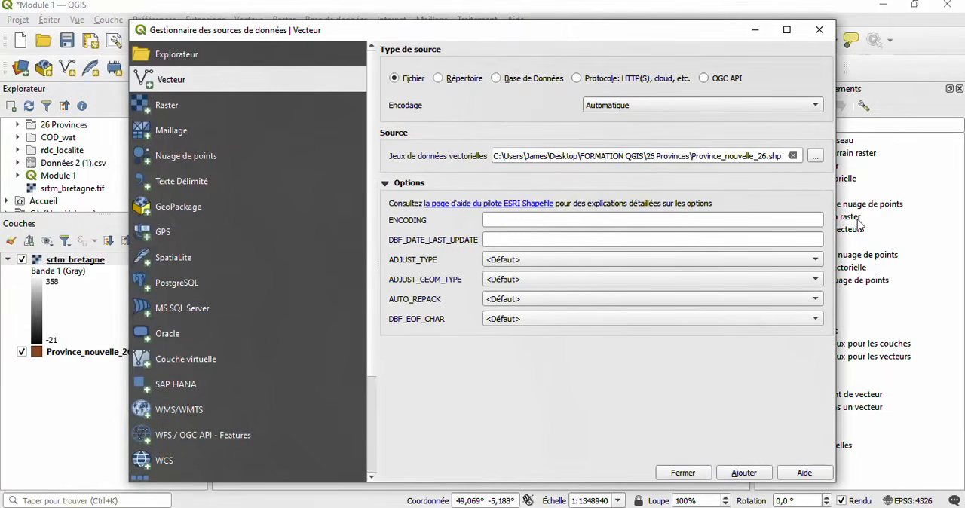
click(815, 156)
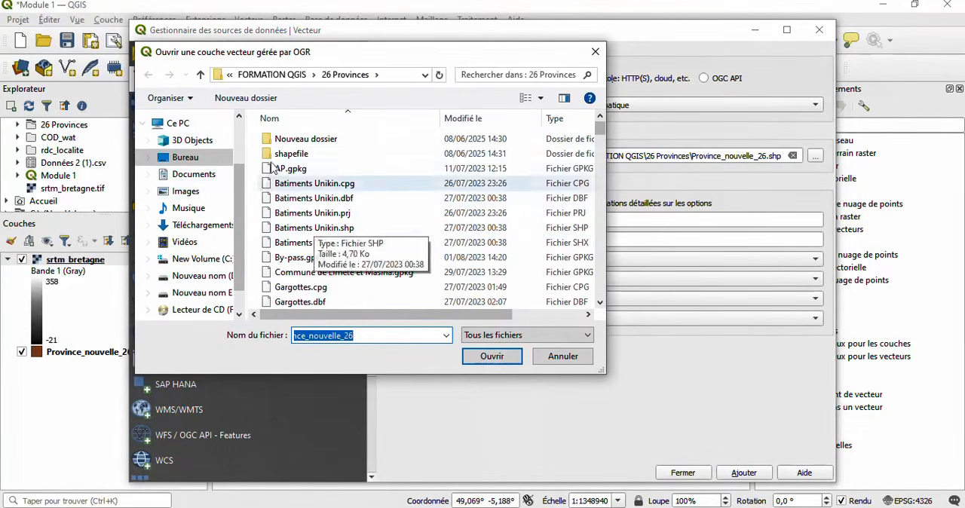
click(207, 75)
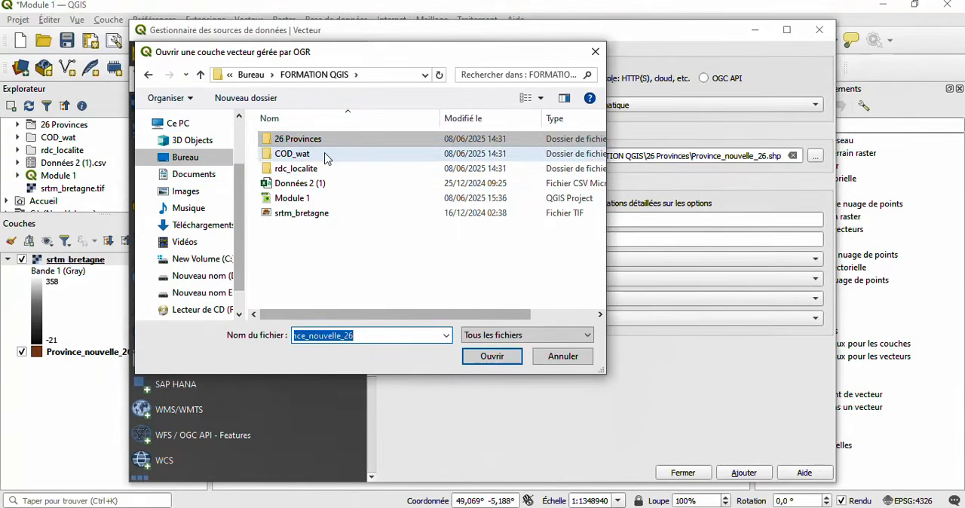
double_click(326, 155)
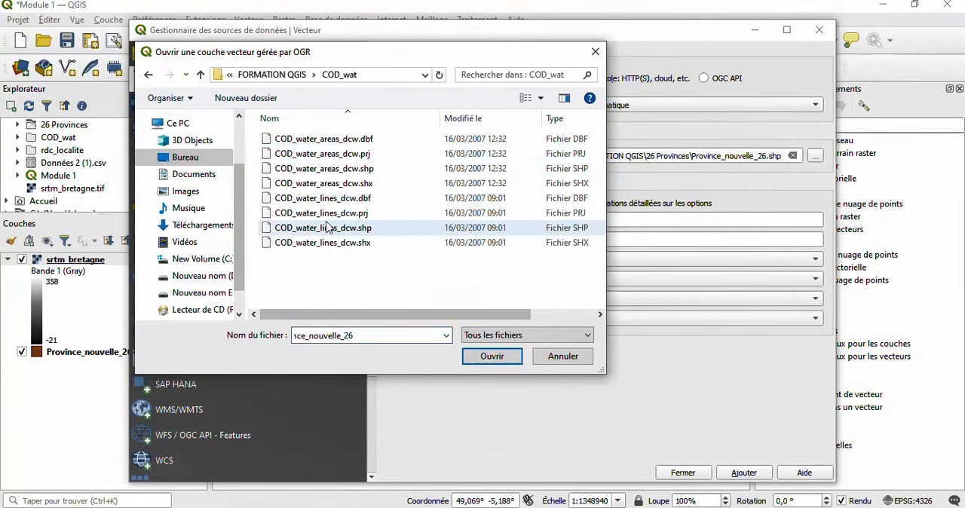
click(386, 232)
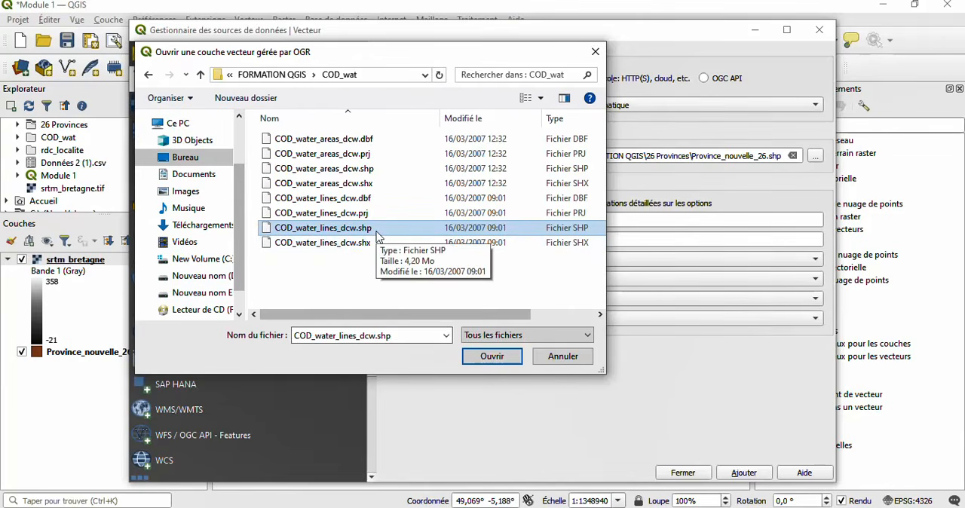
click(494, 359)
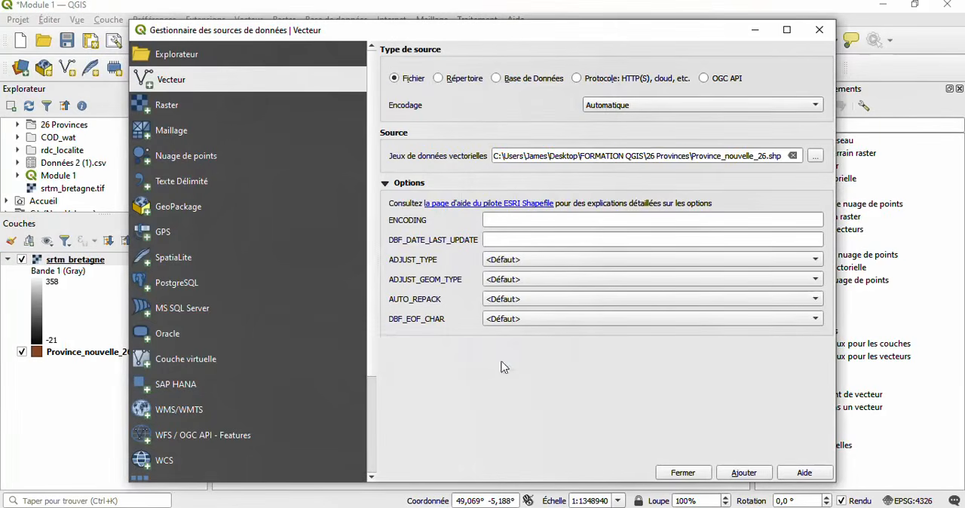
click(744, 472)
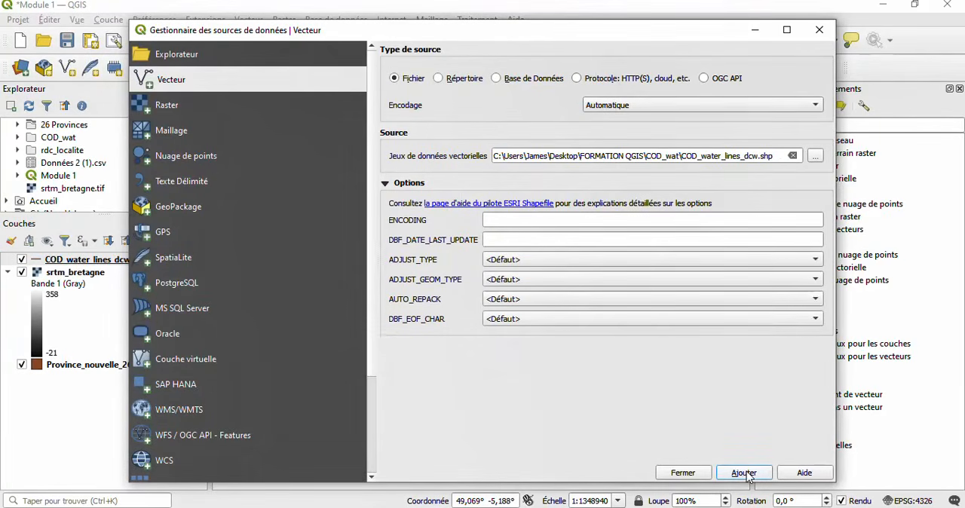
click(679, 473)
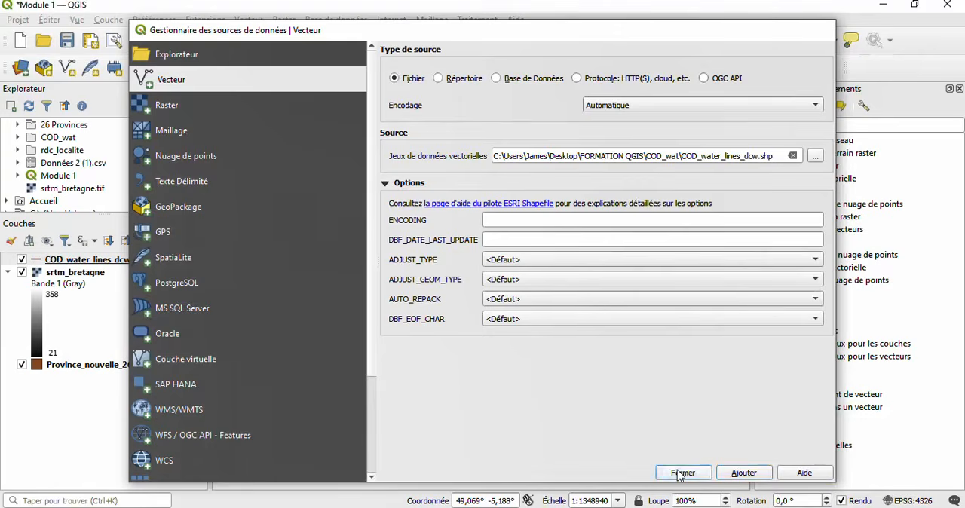
- Hide the srtm_bretagne raster and zoom the map to the extent of the Province_nouvelle_26 layer
click(22, 272)
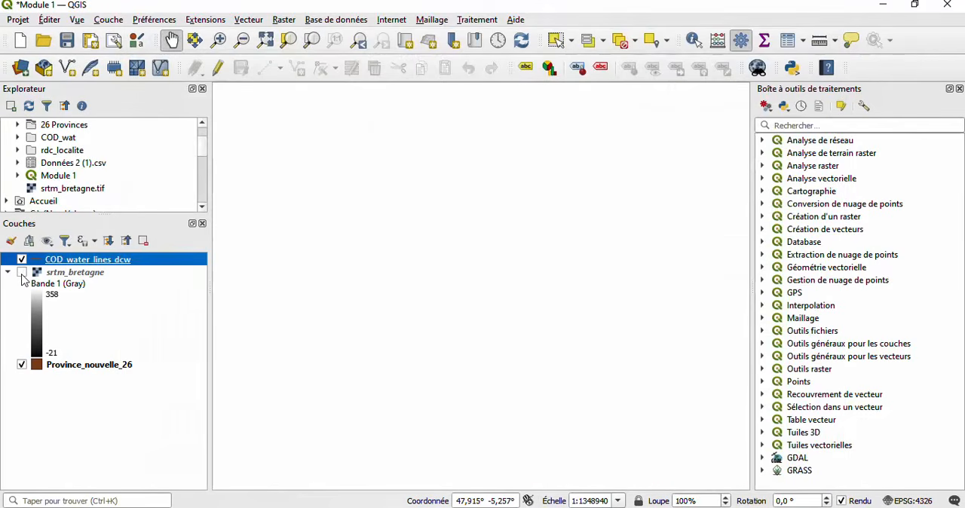
click(22, 364)
click(69, 367)
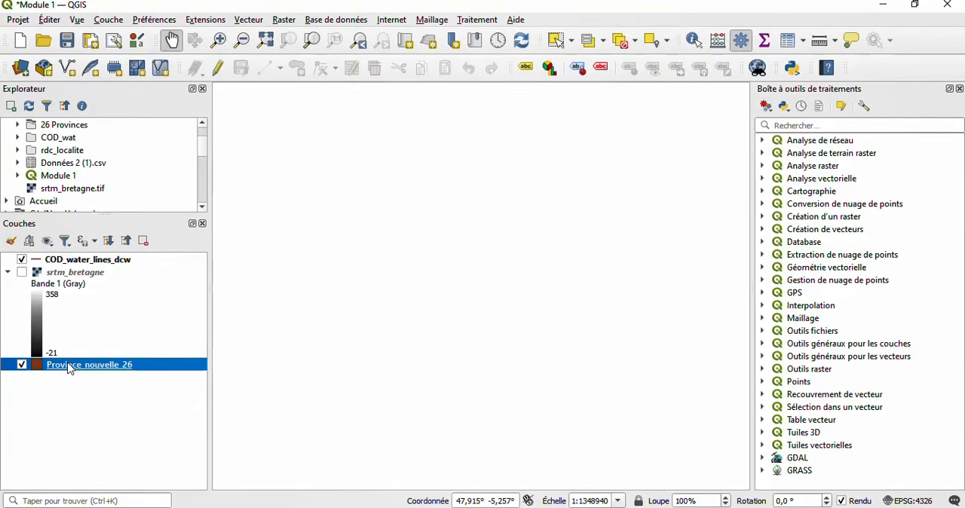
right_click(69, 367)
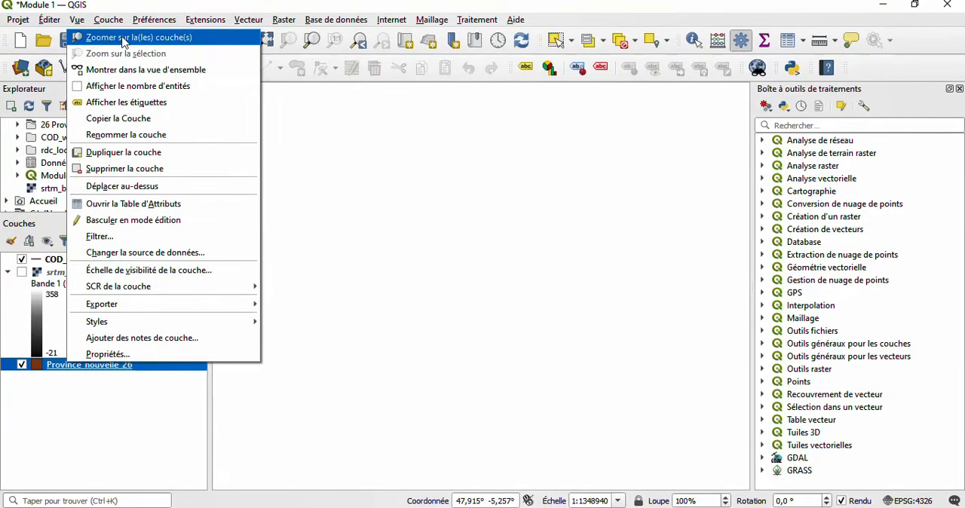
click(123, 38)
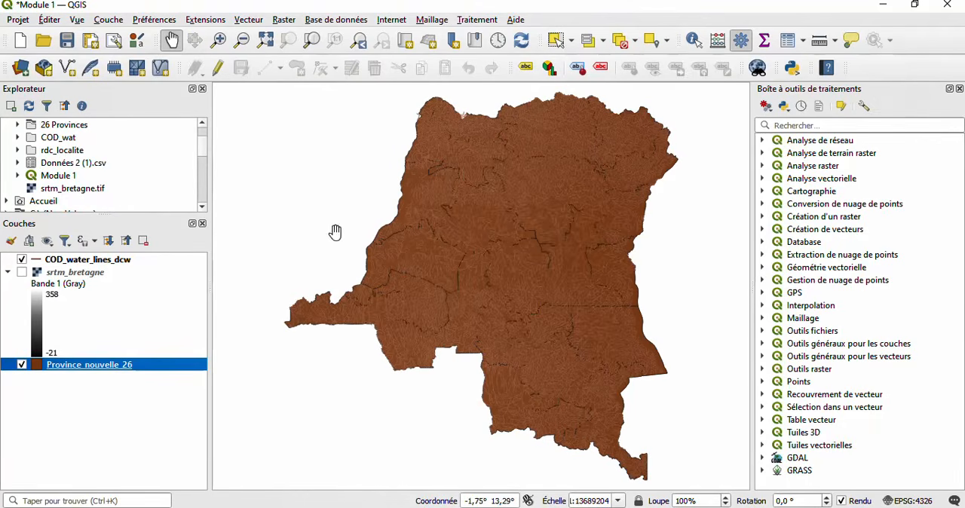
- Examine the water lines drawn over the provinces at close and wide zoom levels
scroll(421, 254, up, 1)
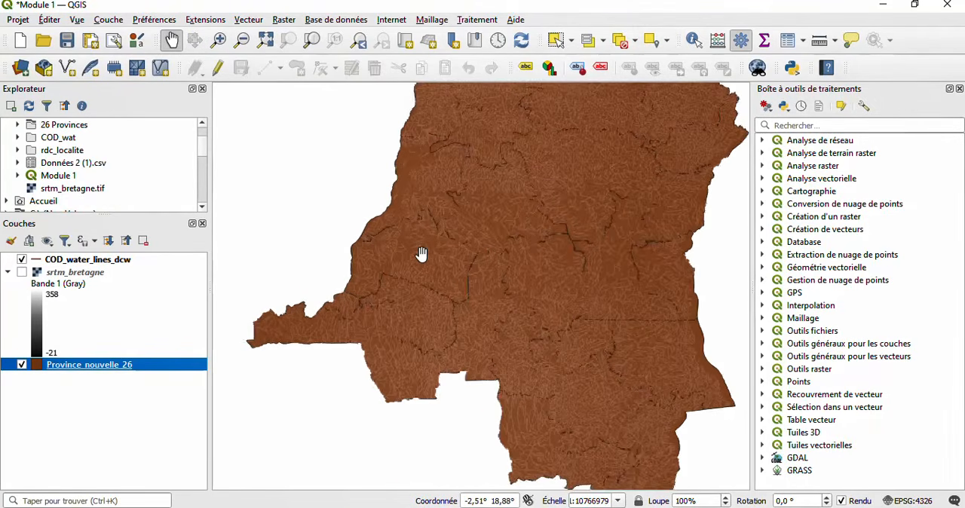
scroll(421, 254, up, 1)
scroll(409, 263, up, 1)
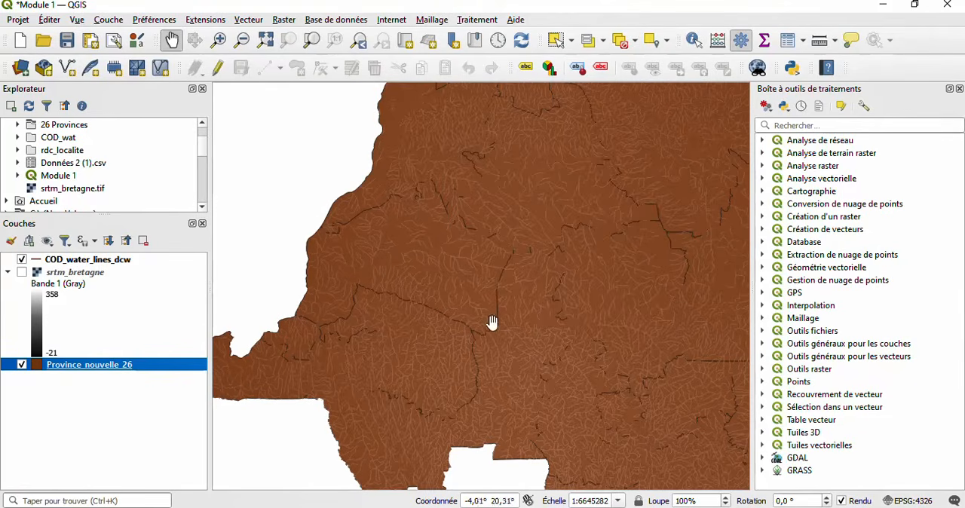
scroll(383, 258, up, 1)
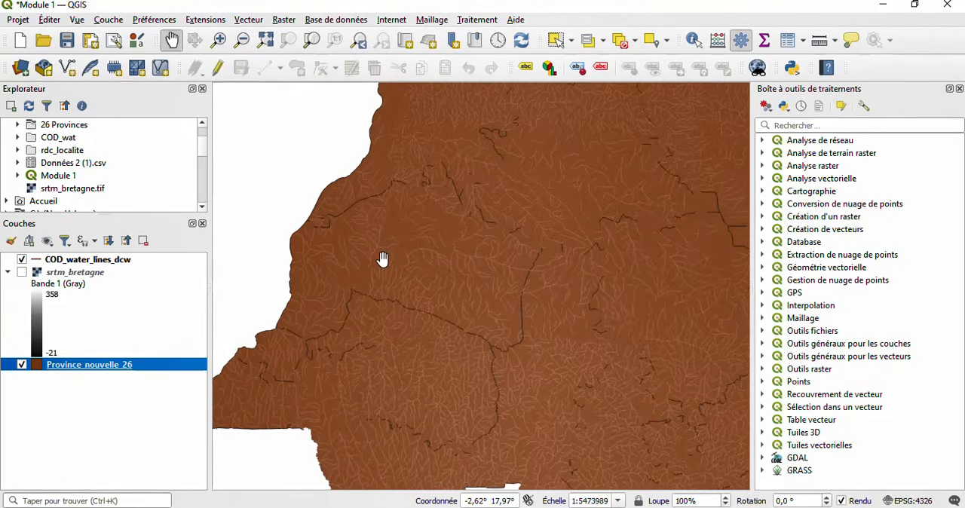
scroll(382, 258, up, 2)
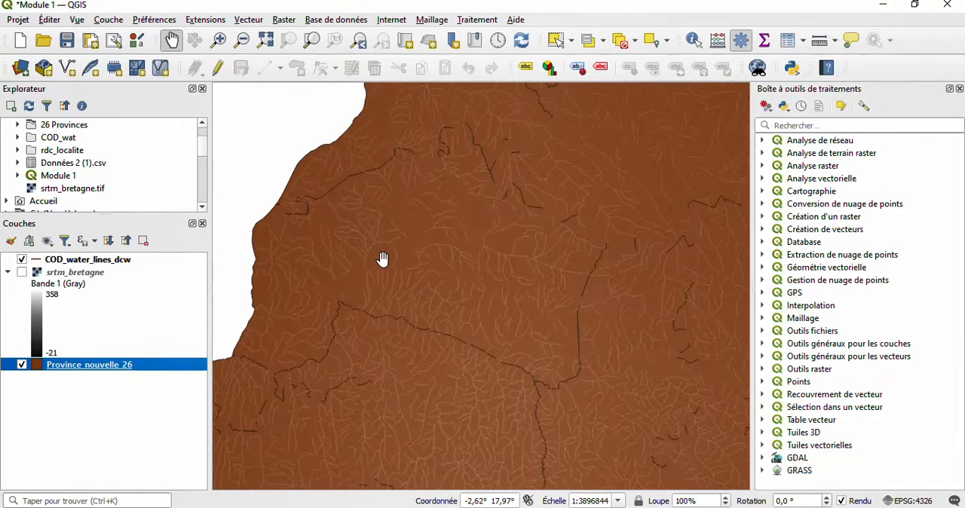
scroll(382, 258, down, 1)
scroll(382, 259, down, 1)
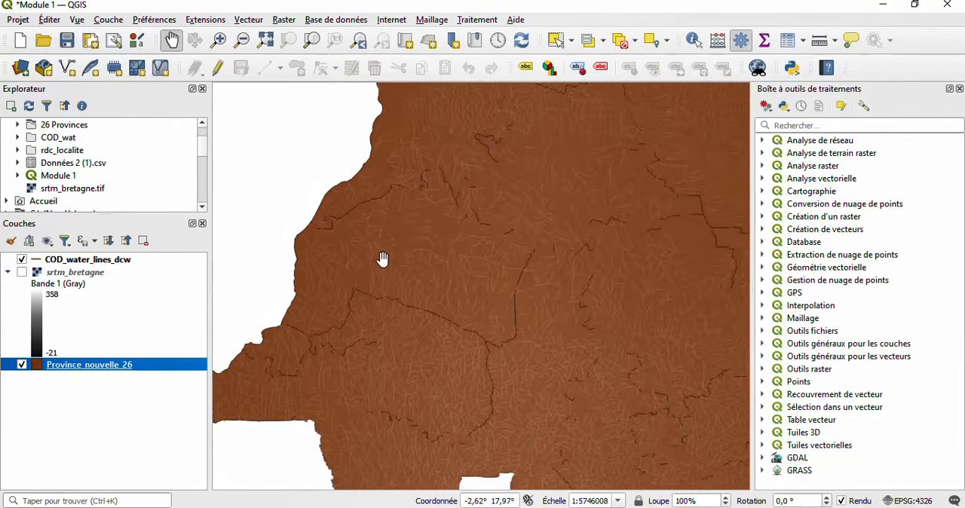
scroll(382, 259, down, 1)
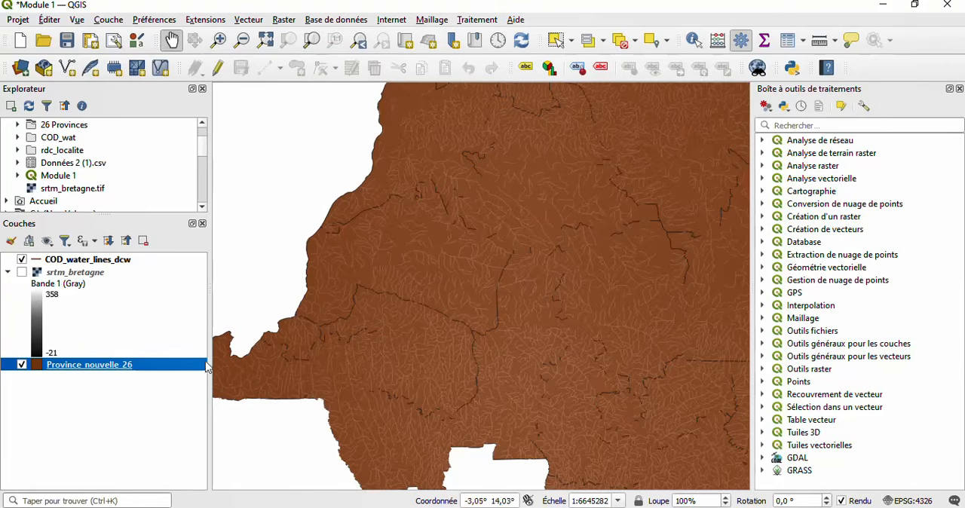
scroll(383, 339, down, 3)
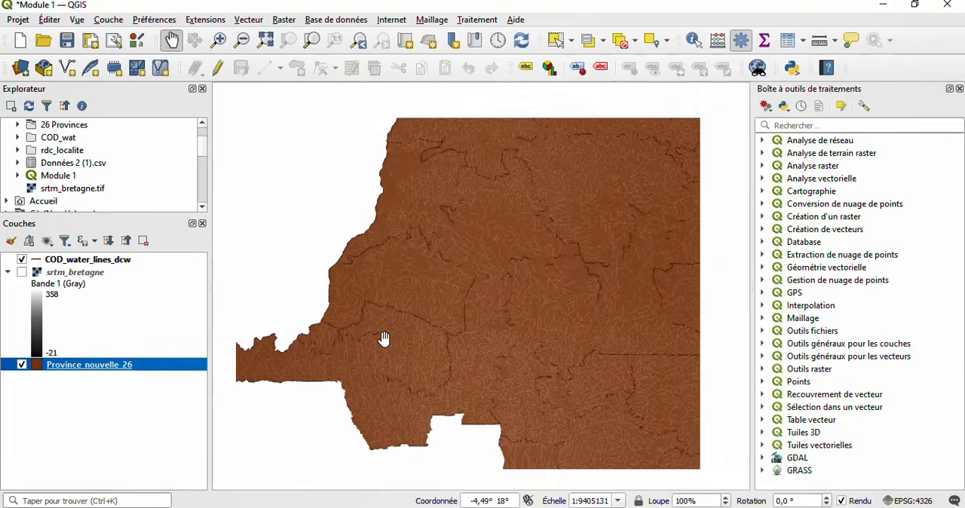
scroll(390, 335, down, 3)
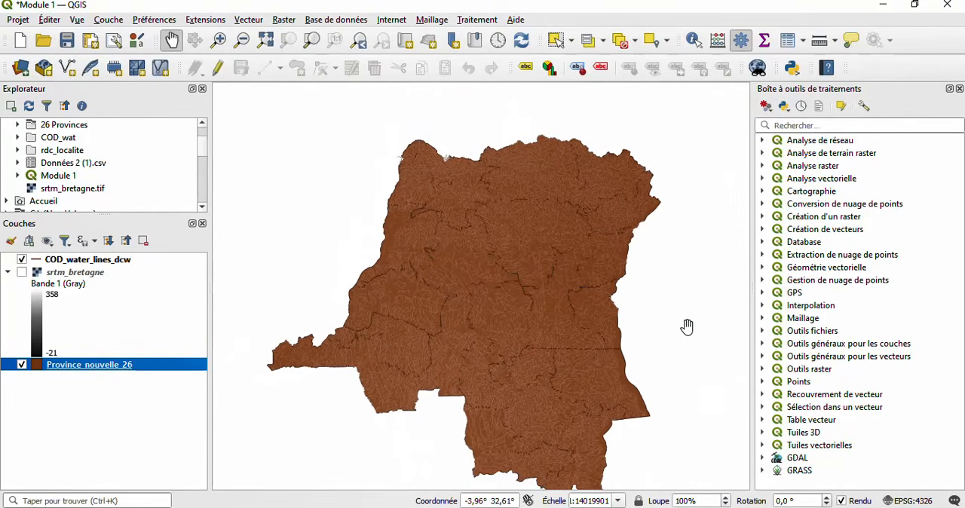
scroll(687, 326, down, 5)
scroll(686, 327, up, 2)
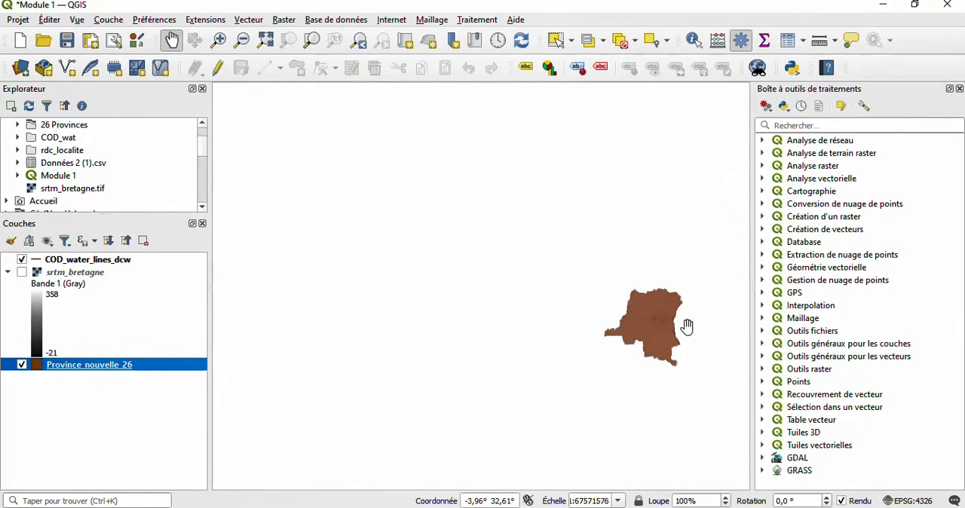
scroll(686, 327, up, 1)
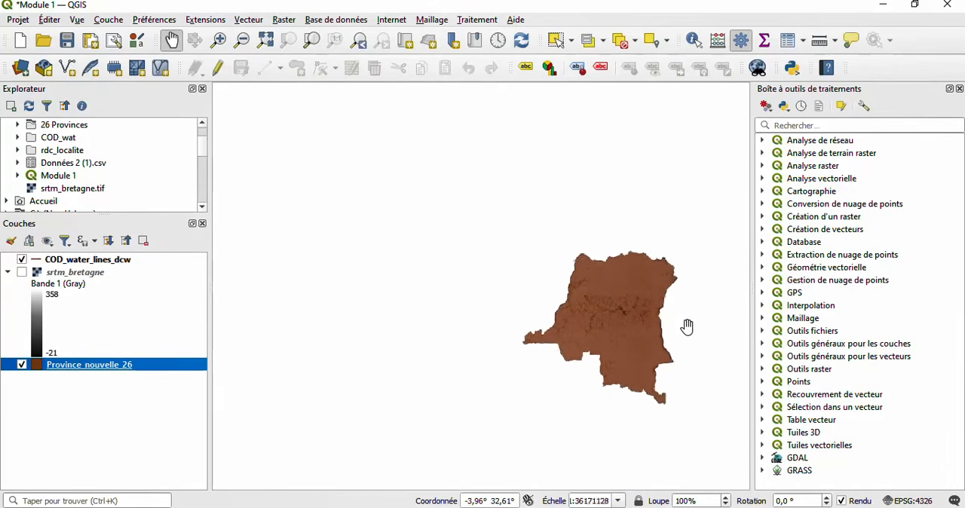
right_click(687, 328)
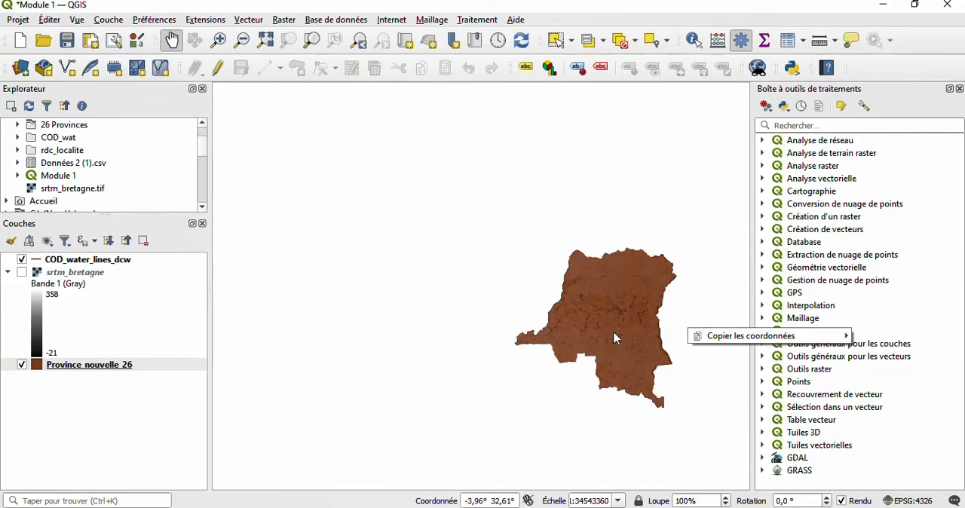
- Move the COD_water_lines_dcw layer below Province_nouvelle_26 and zoom the map to the province layer's extent
click(94, 264)
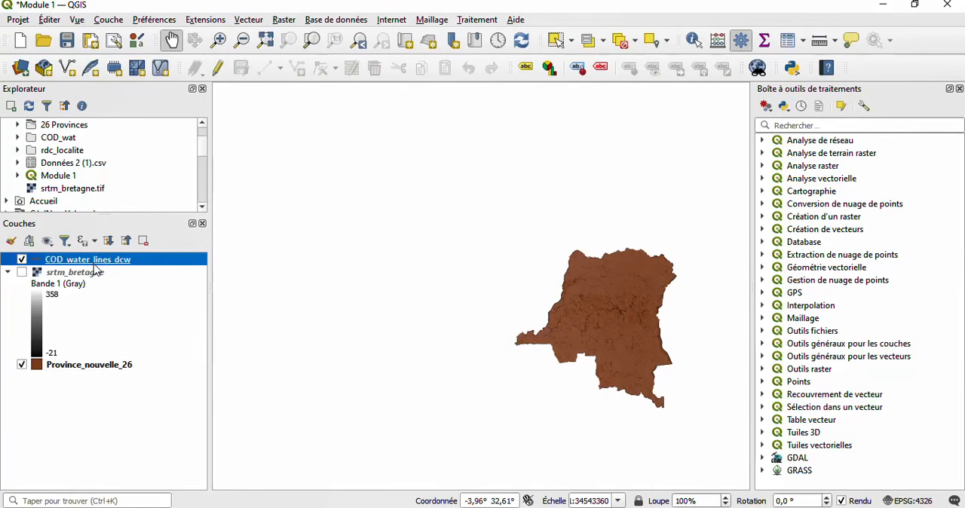
mouse_move(94, 269)
mouse_down()
mouse_move(113, 318)
mouse_move(83, 392)
mouse_up()
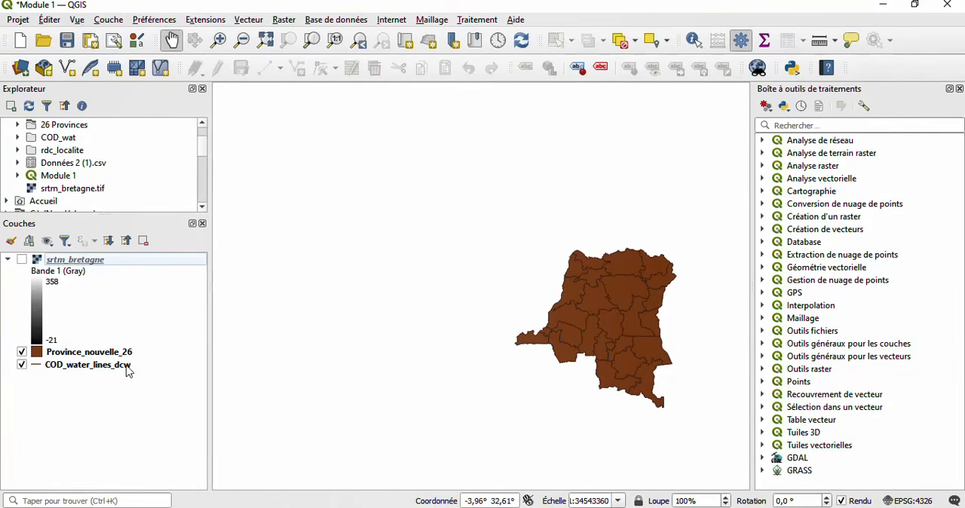
click(112, 354)
right_click(112, 356)
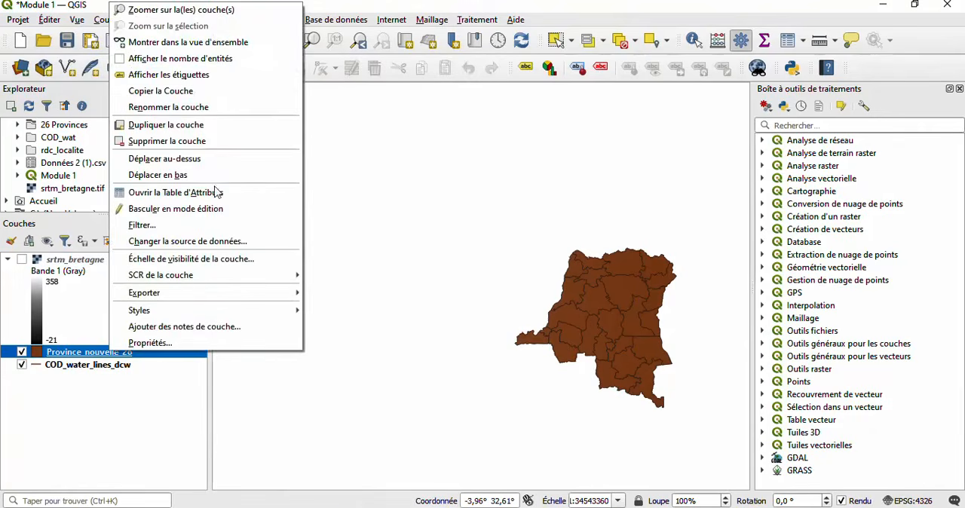
click(219, 12)
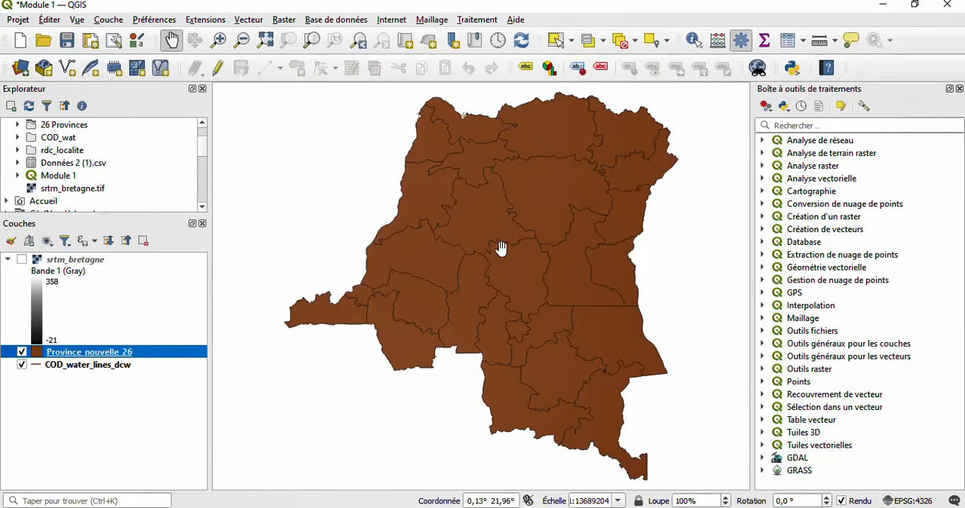
- Move the COD_water_lines_dcw layer above Province_nouvelle_26 and inspect the water lines over the provinces up close
click(86, 370)
mouse_move(86, 370)
mouse_down()
mouse_move(80, 337)
mouse_move(53, 390)
mouse_move(60, 386)
mouse_up()
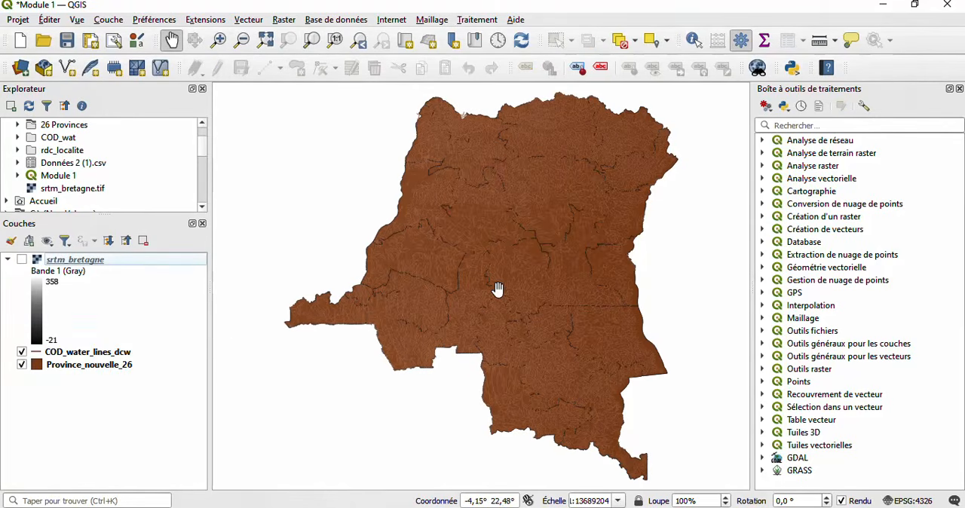
scroll(498, 289, up, 1)
scroll(479, 226, down, 1)
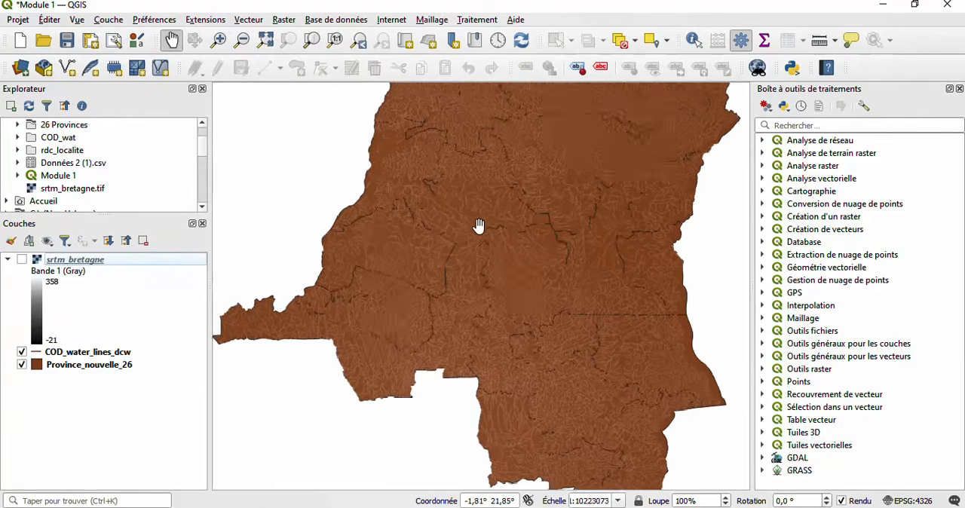
scroll(479, 226, up, 1)
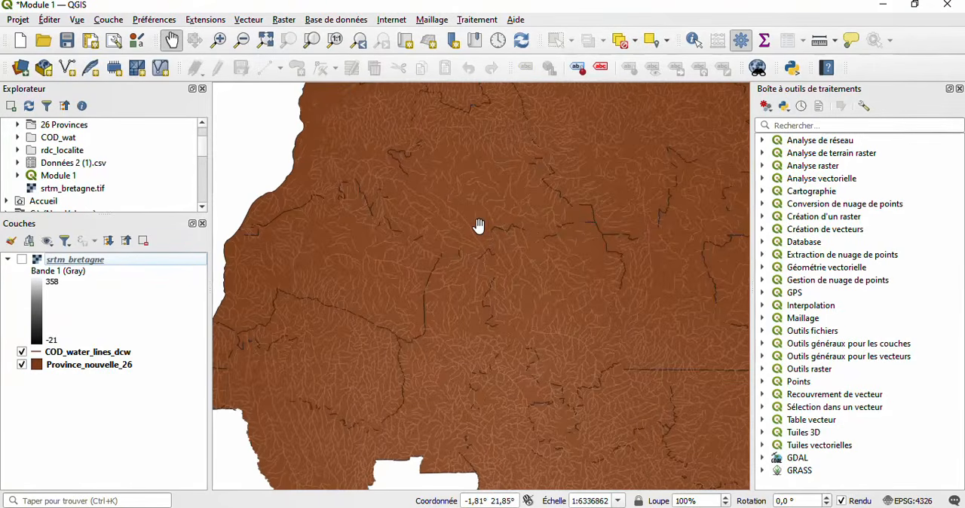
- Move the COD_water_lines_dcw layer back below Province_nouvelle_26 and try repositioning it above the province layer again
click(64, 354)
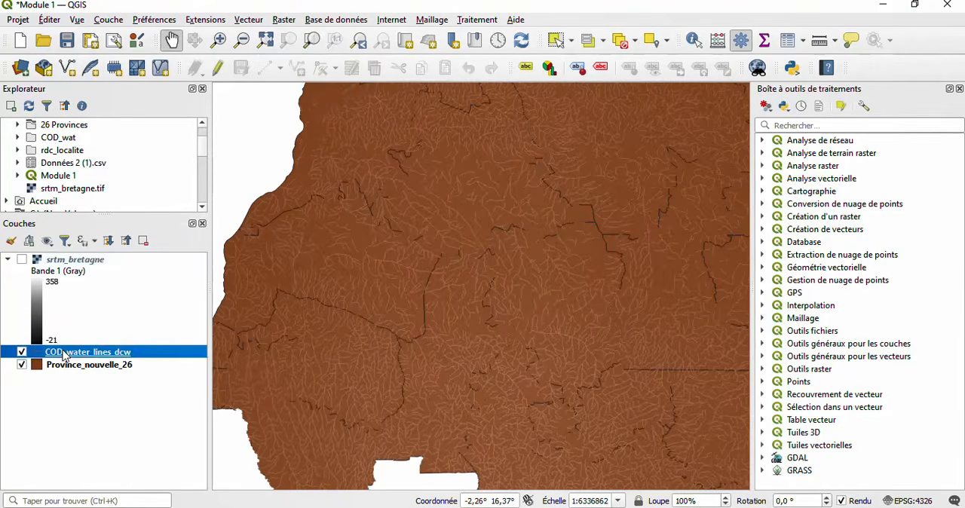
drag(64, 355, 57, 400)
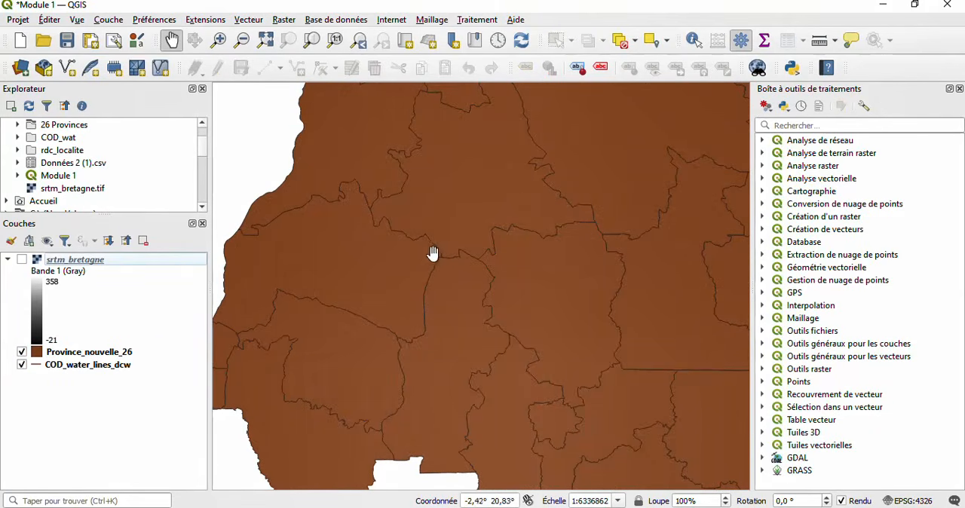
click(86, 367)
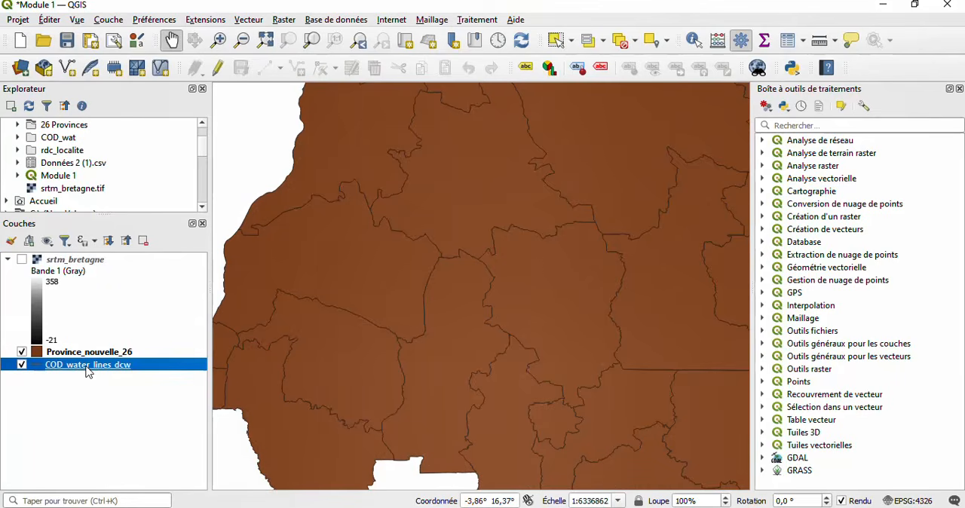
drag(87, 369, 90, 348)
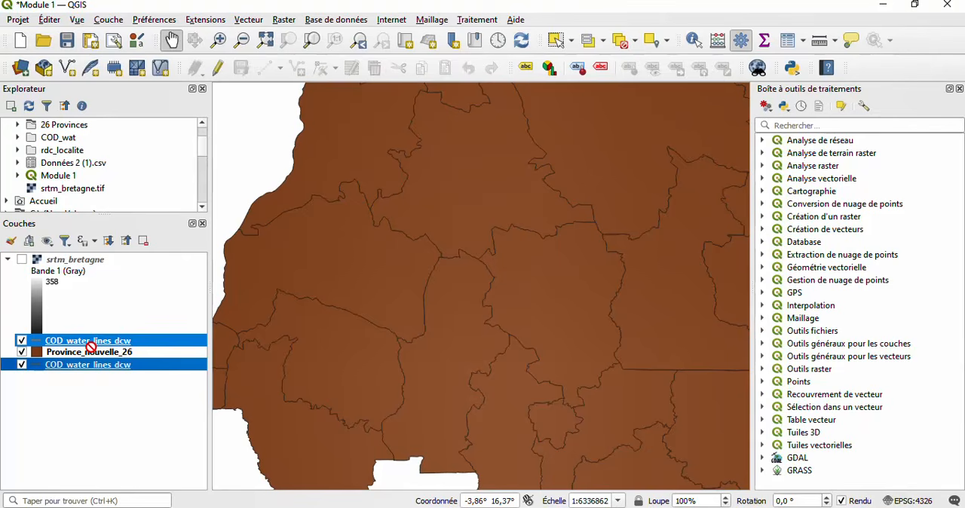
drag(91, 347, 133, 419)
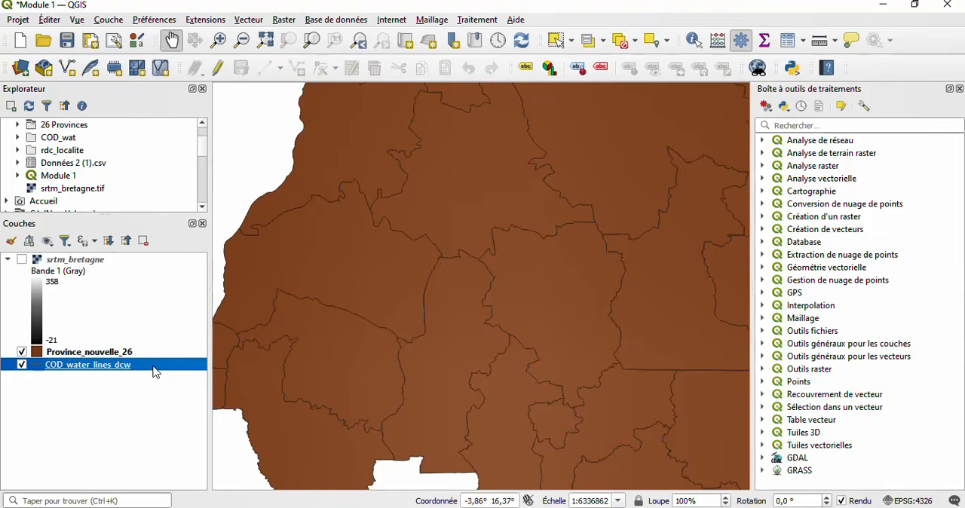
drag(154, 370, 158, 343)
- Remove the COD_water_lines_dcw, Province_nouvelle_26 and srtm_bretagne layers from the project
click(144, 242)
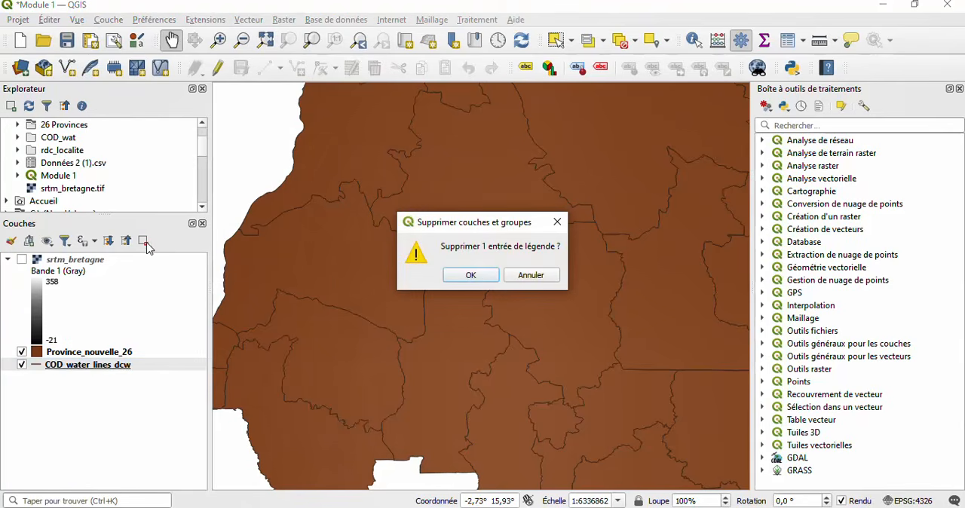
click(491, 275)
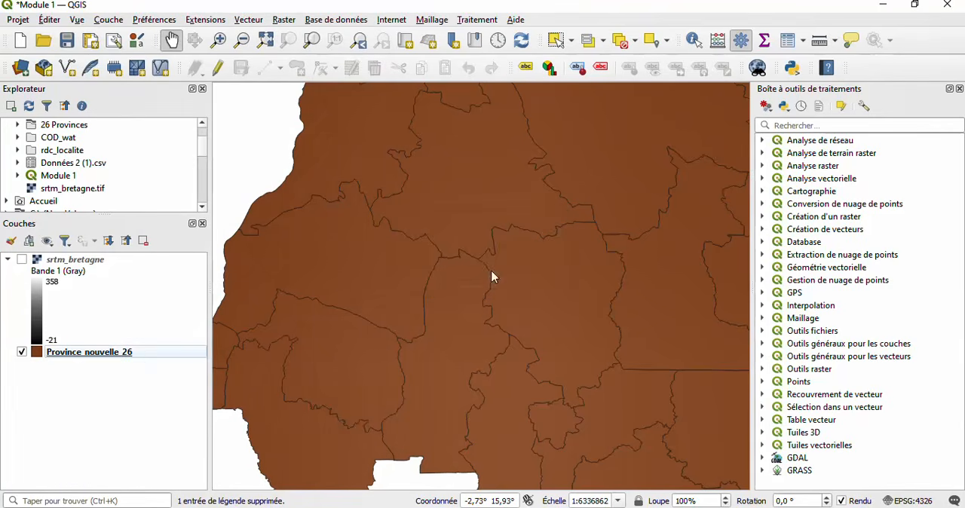
click(134, 359)
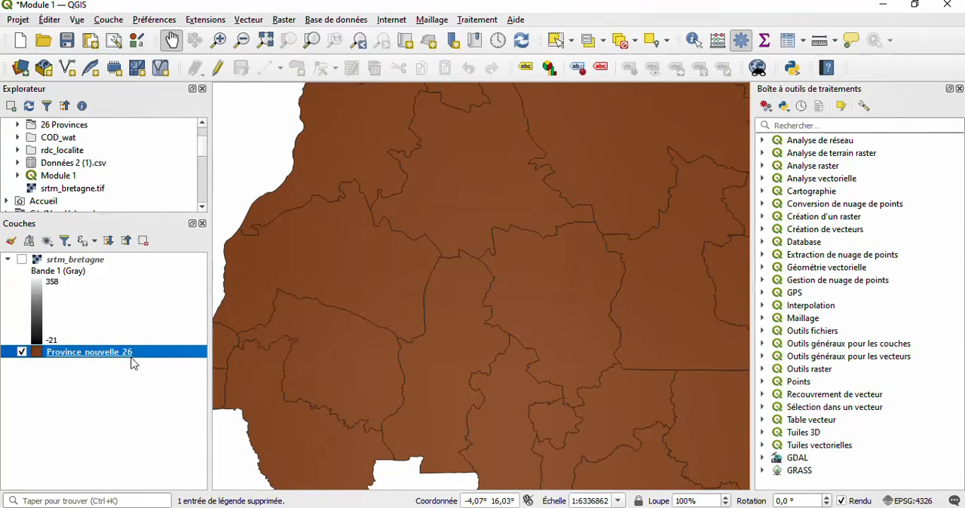
click(144, 241)
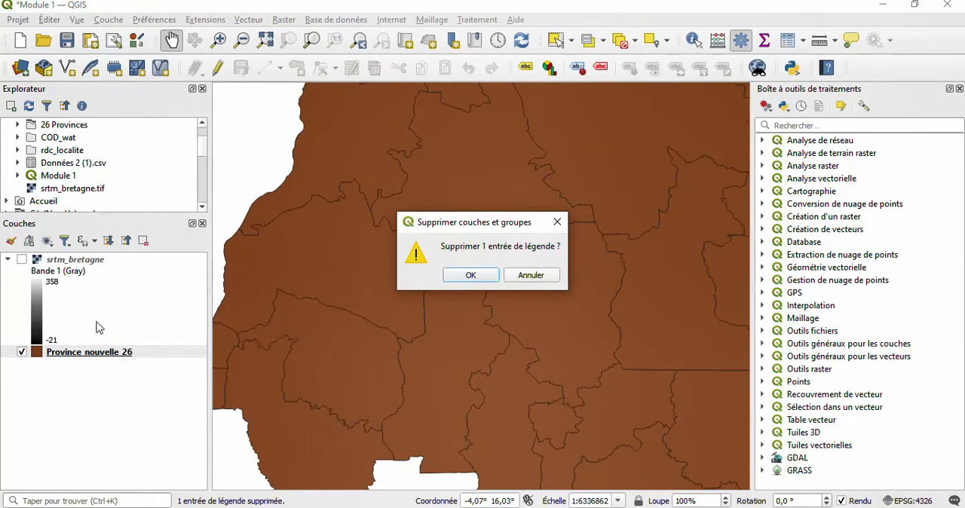
click(468, 274)
click(71, 260)
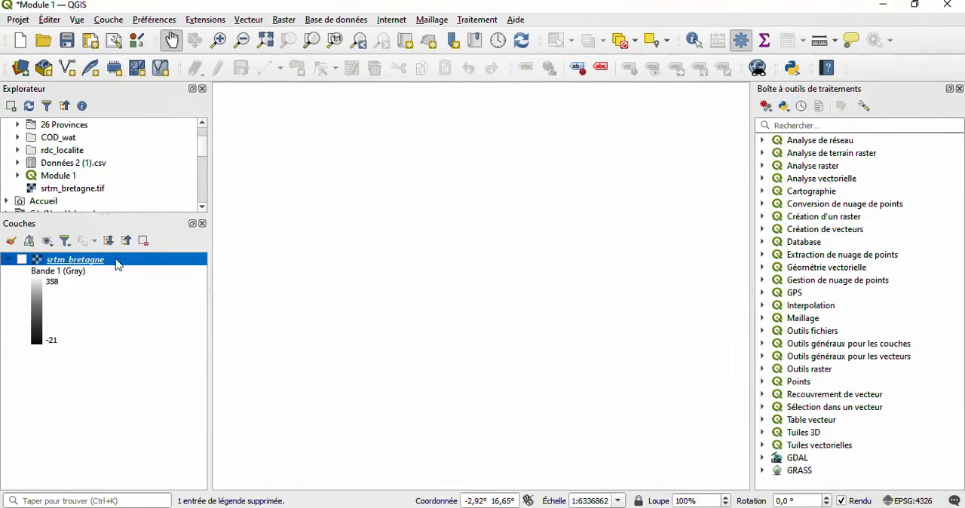
click(142, 240)
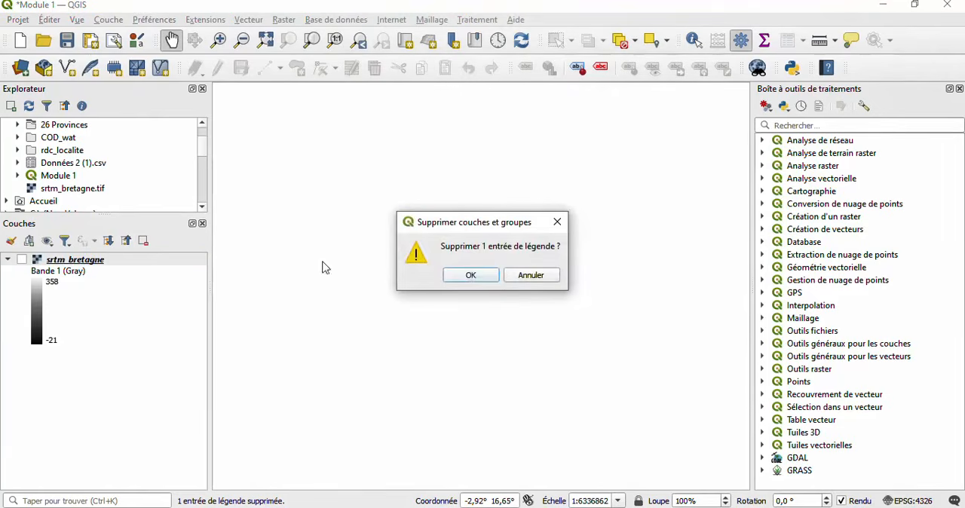
click(471, 276)
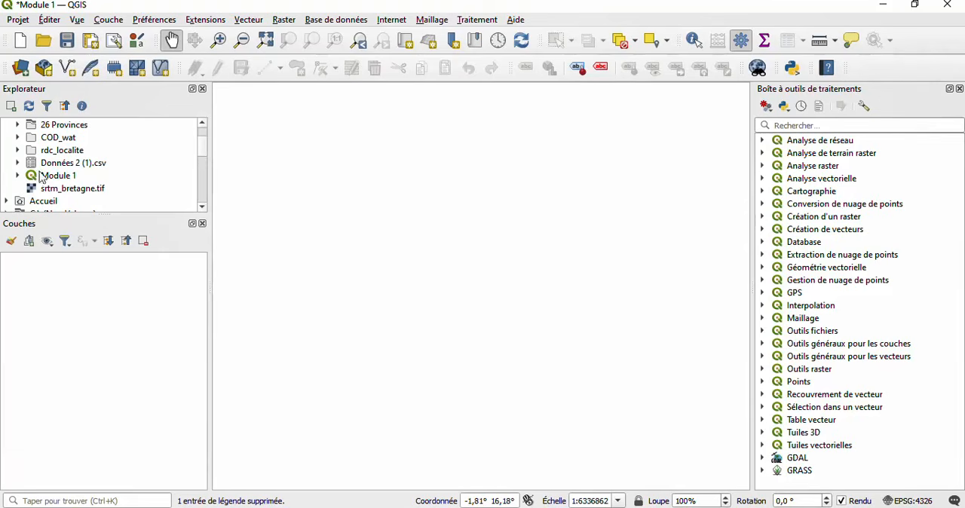
click(109, 20)
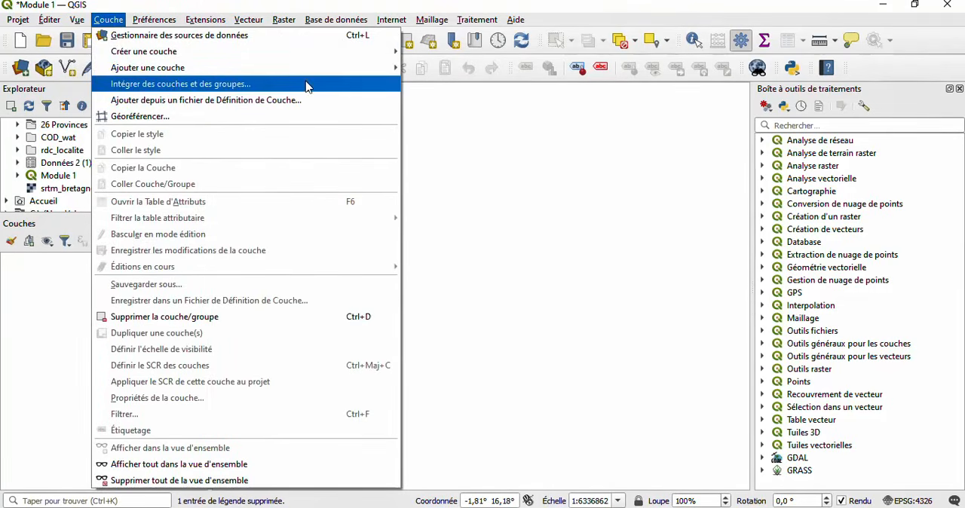
mouse_move(336, 69)
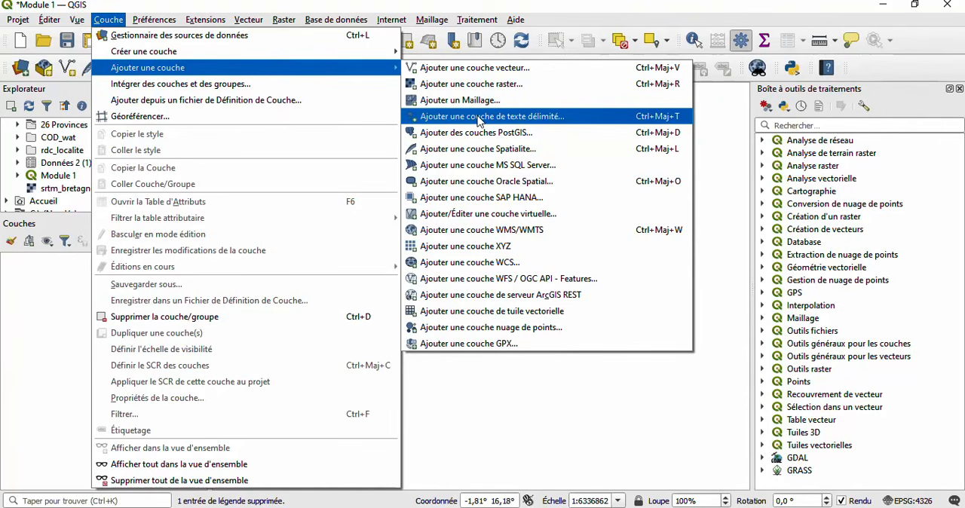
click(465, 392)
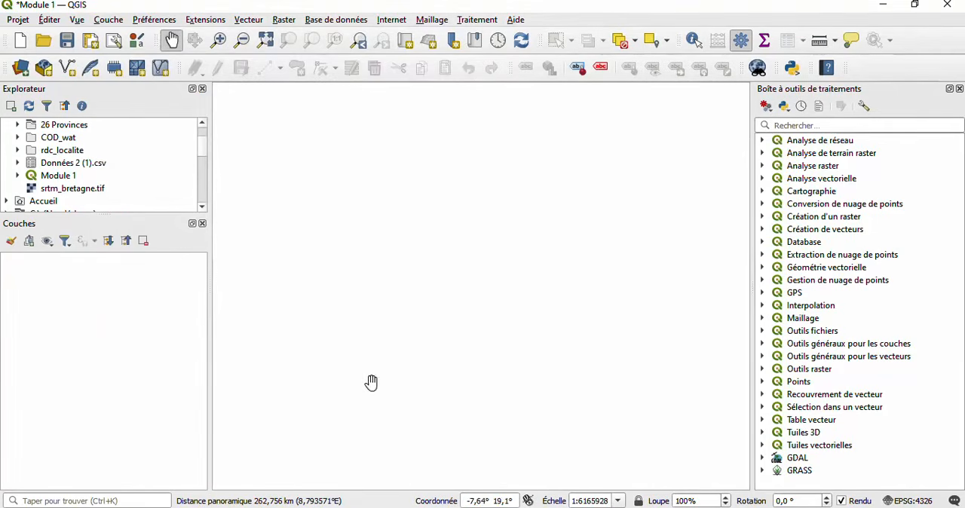
- Switch to File Explorer and open the Données 2 (1) CSV file from the FORMATION QGIS folder on the Bureau in Excel
click(203, 506)
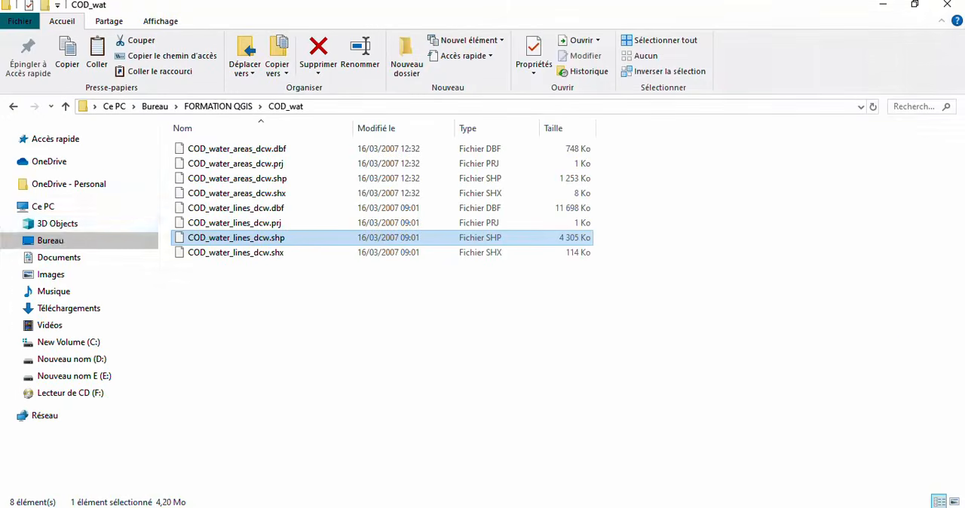
click(80, 241)
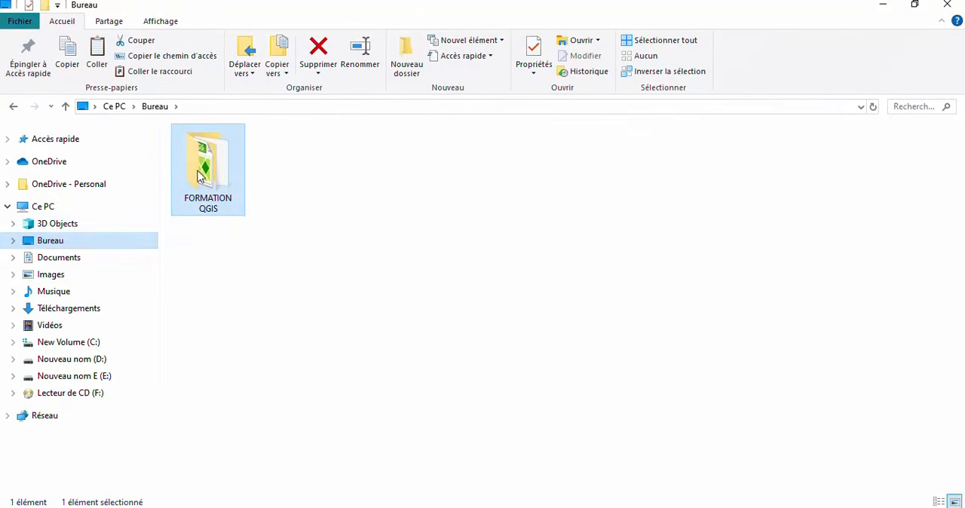
double_click(200, 176)
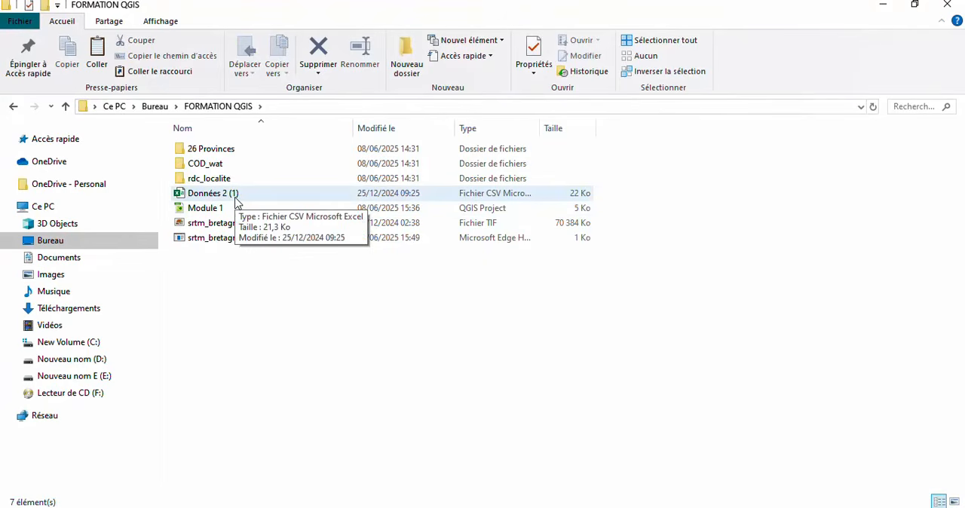
click(236, 199)
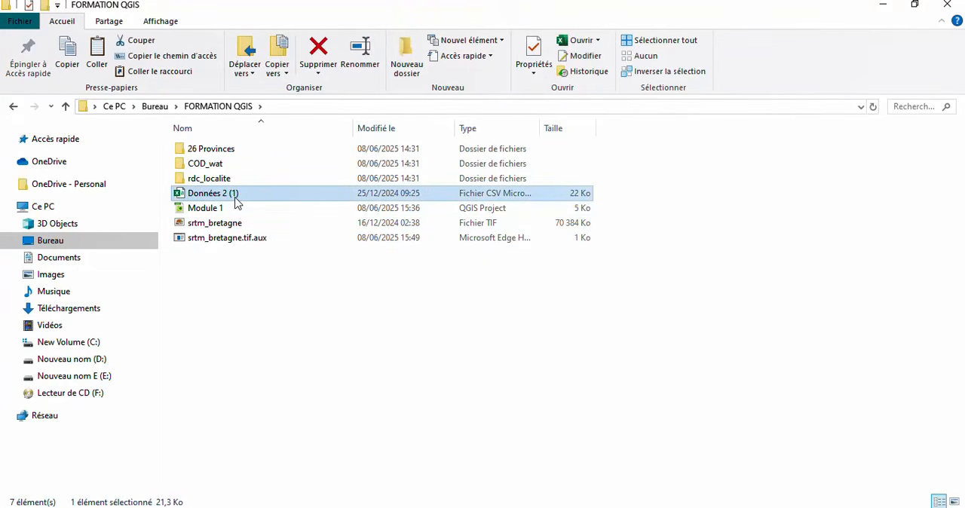
double_click(236, 200)
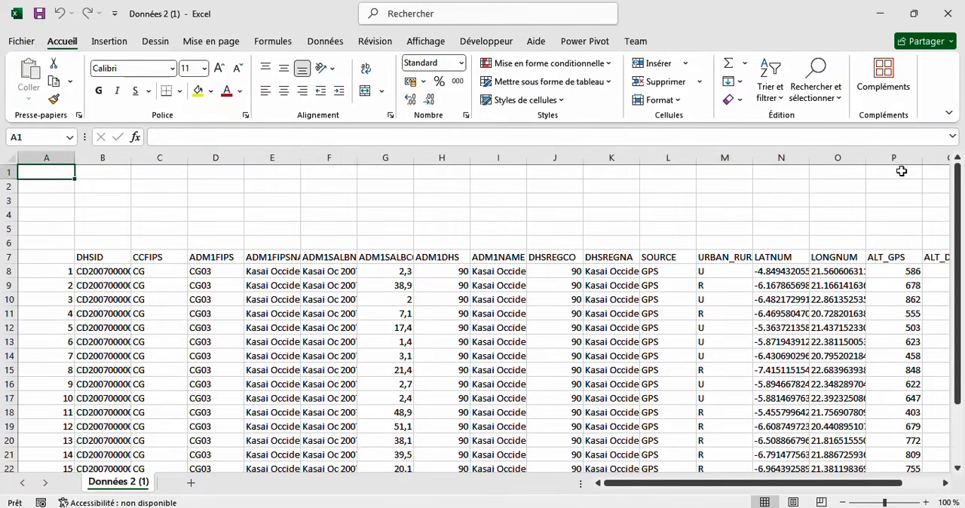
- Examine the columns of the Données 2 (1) table, especially the LATNUM and LONGNUM coordinate fields
scroll(303, 271, down, 2)
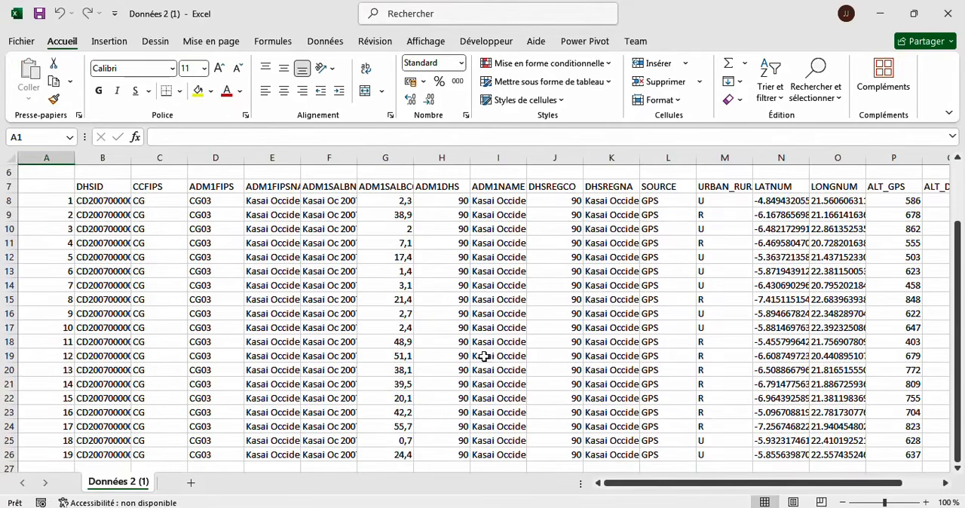
scroll(513, 360, right, 3)
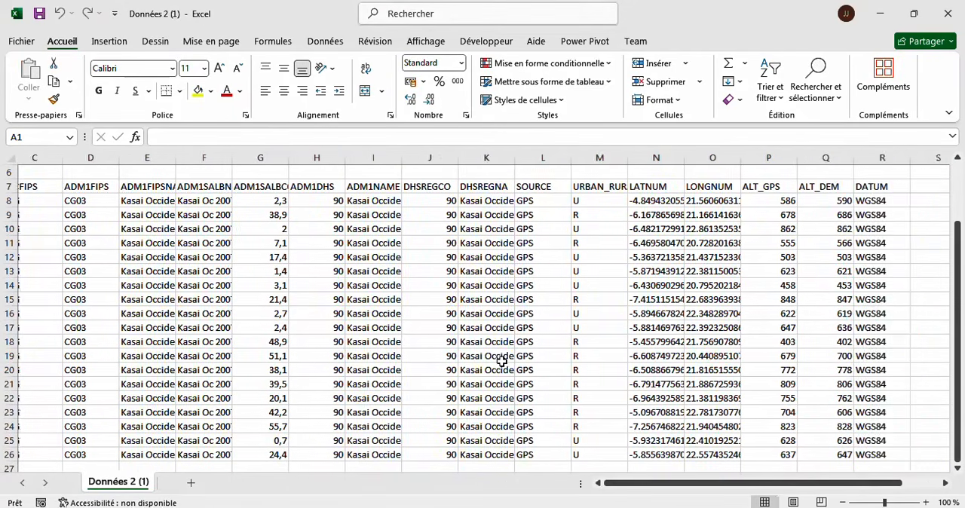
scroll(501, 362, left, 1)
scroll(501, 362, left, 1)
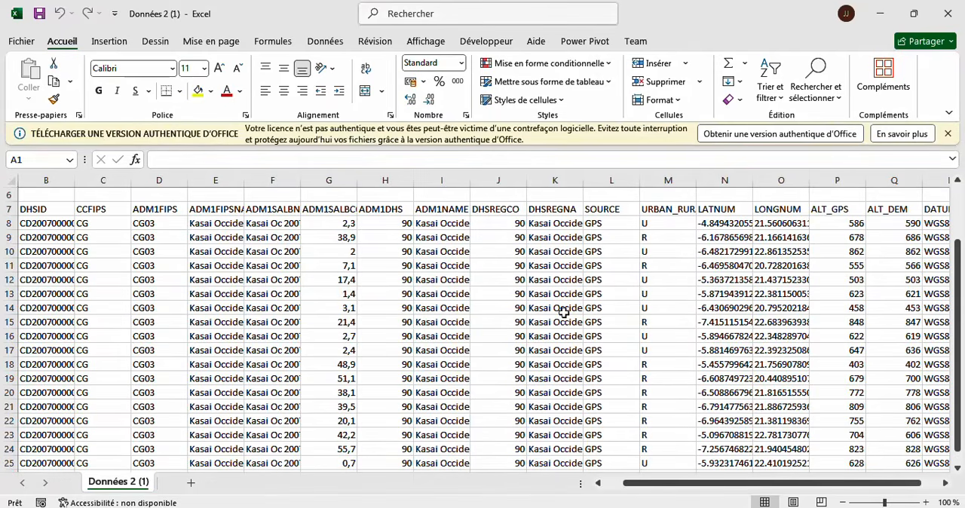
click(947, 134)
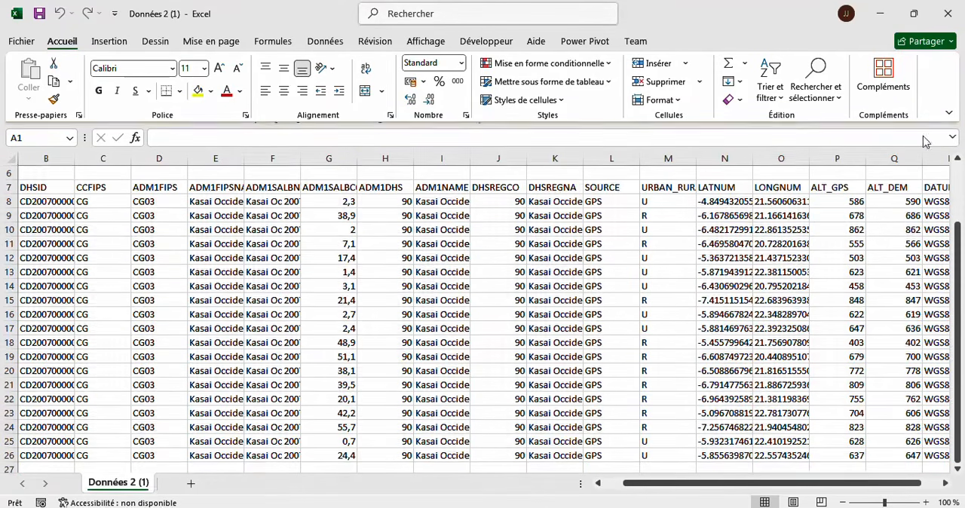
scroll(727, 217, right, 2)
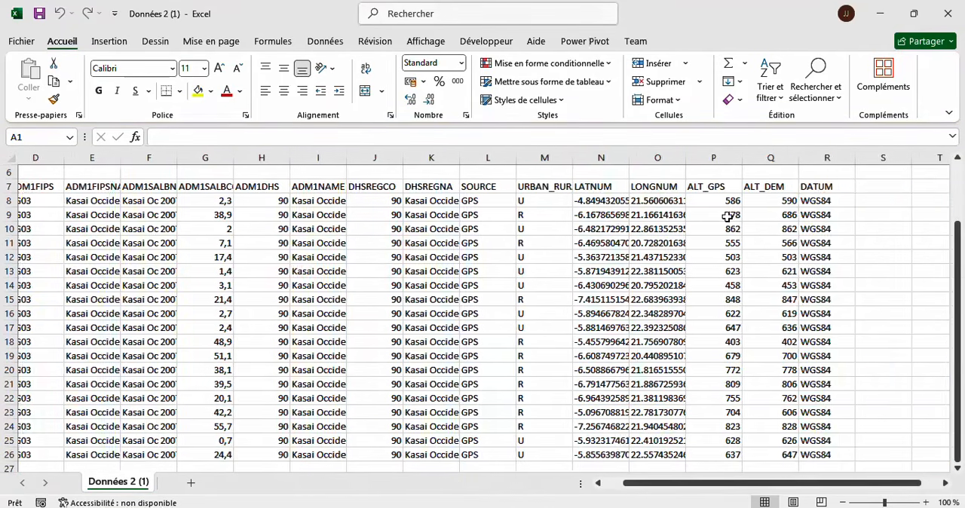
click(600, 160)
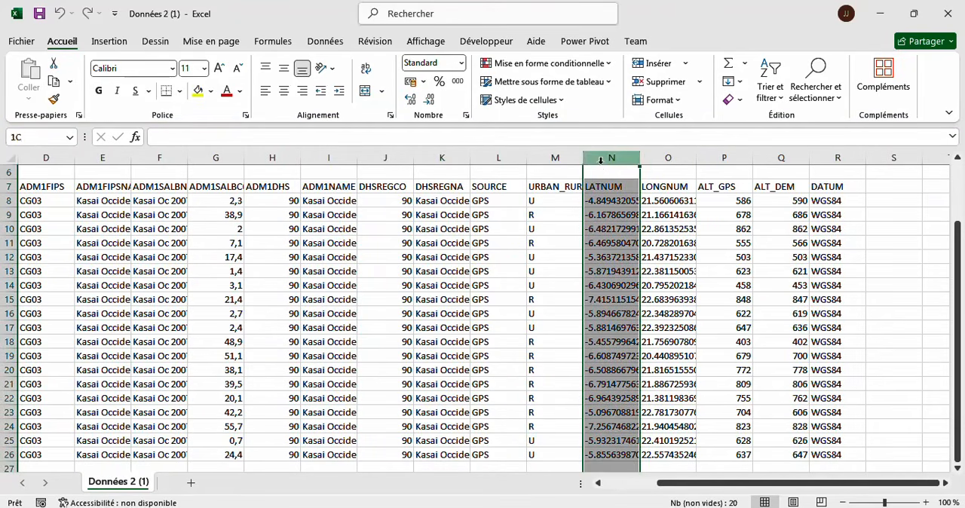
click(675, 169)
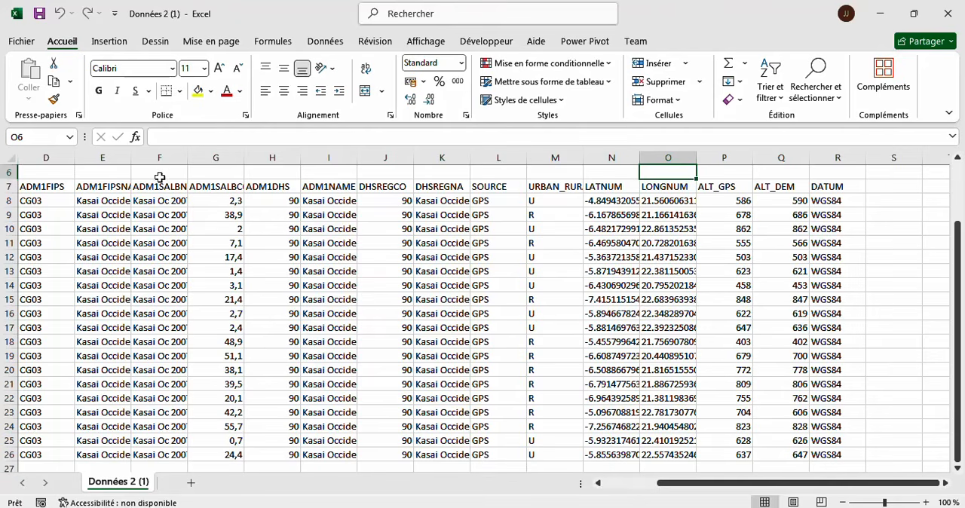
- Save a copy of the Données 2 (1) sheet in the FORMATION QGIS folder as Texte (séparateur : tabulation)
click(34, 43)
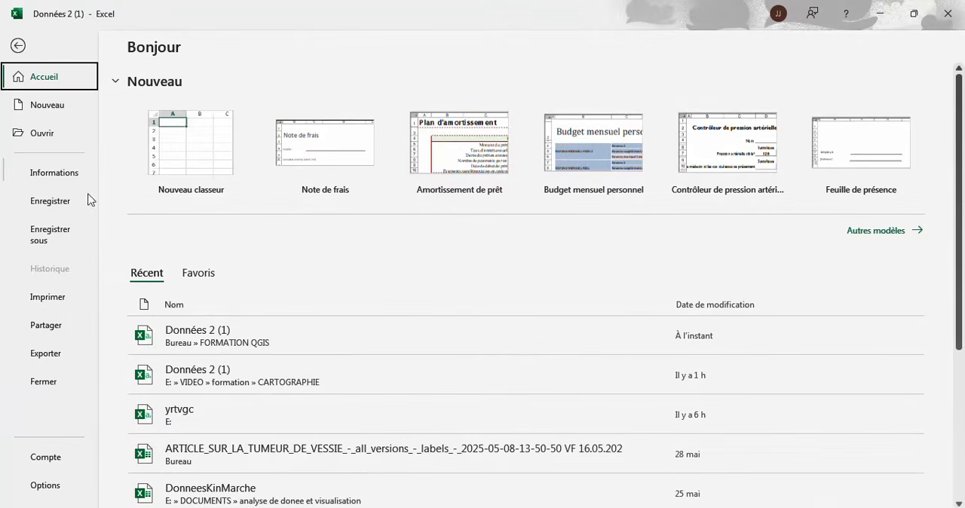
click(43, 235)
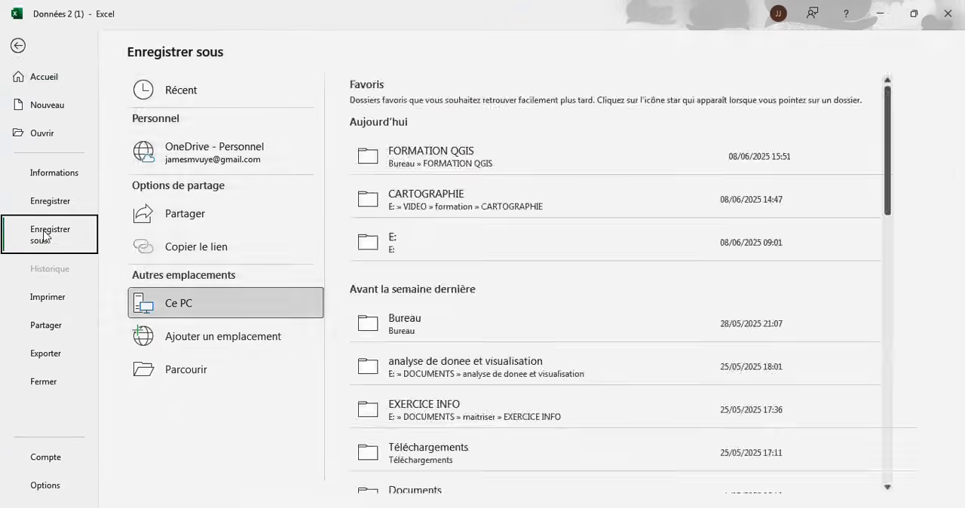
click(195, 370)
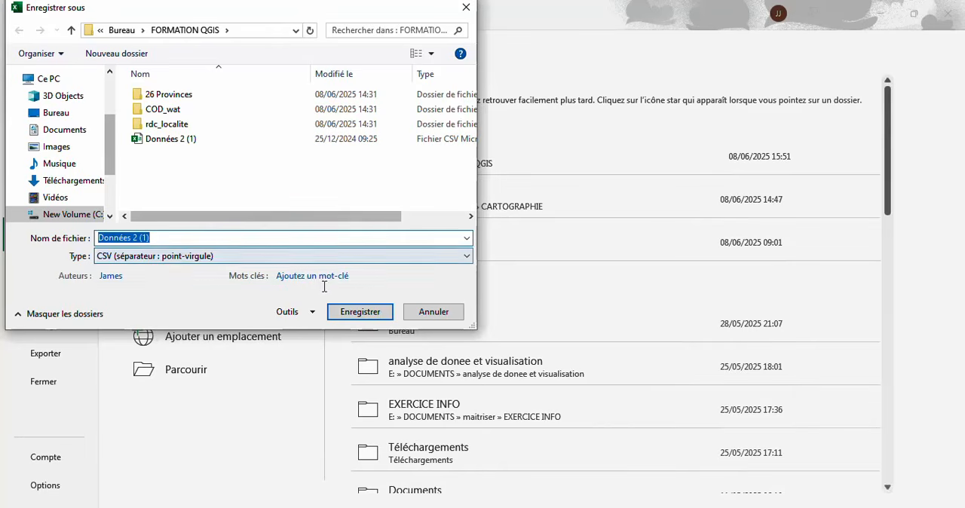
click(457, 260)
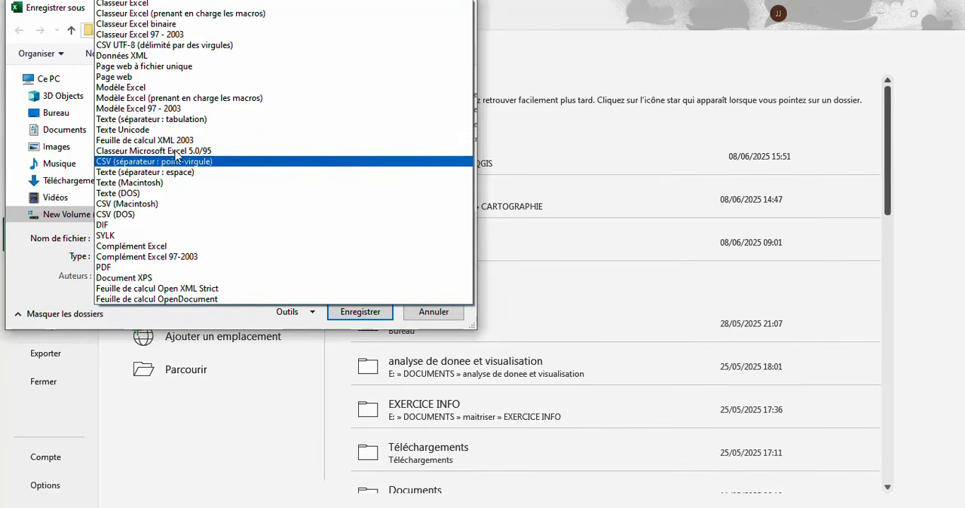
click(144, 120)
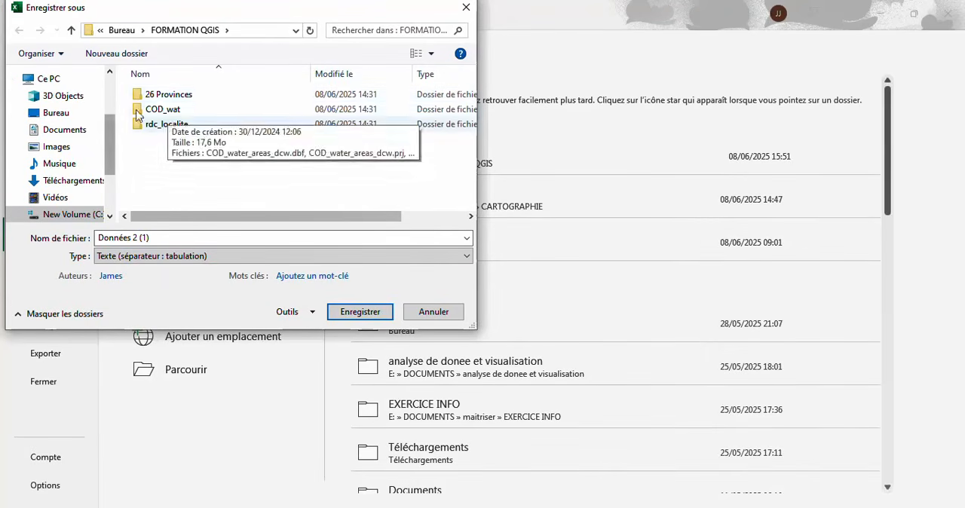
click(360, 312)
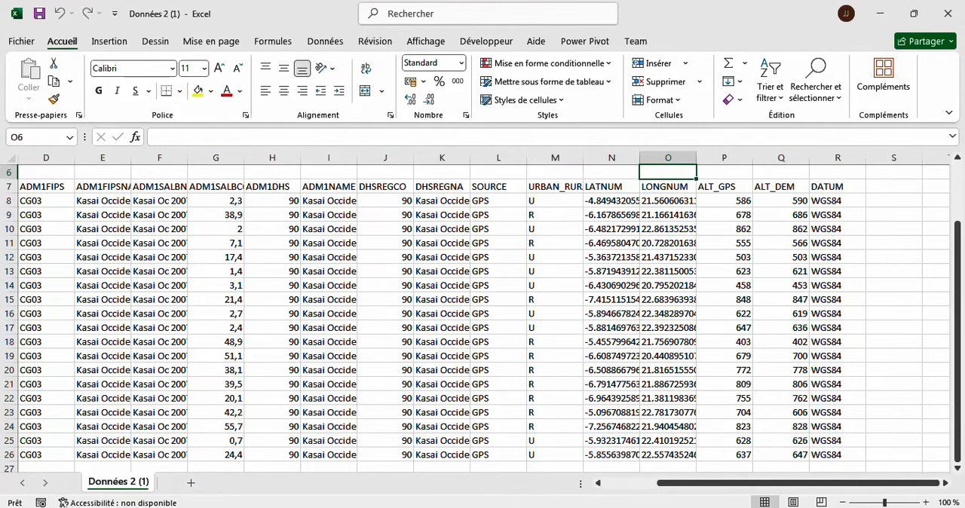
- Switch to File Explorer and compare the CSV and text versions of Données 2 (1) in the FORMATION QGIS folder
click(378, 506)
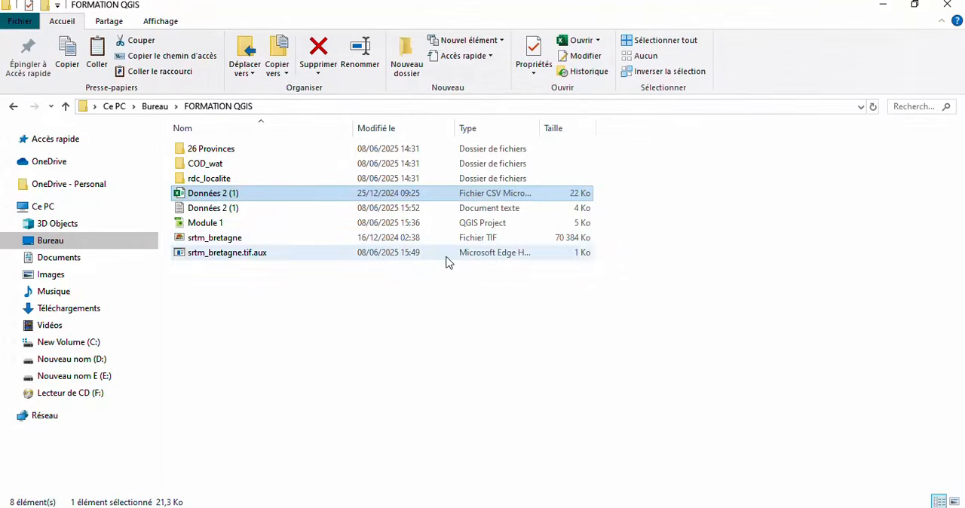
click(483, 214)
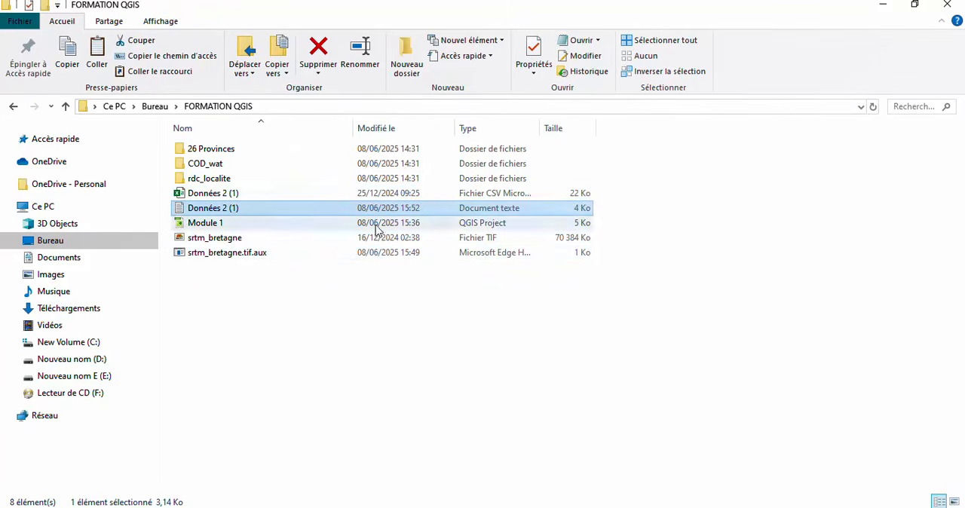
click(273, 192)
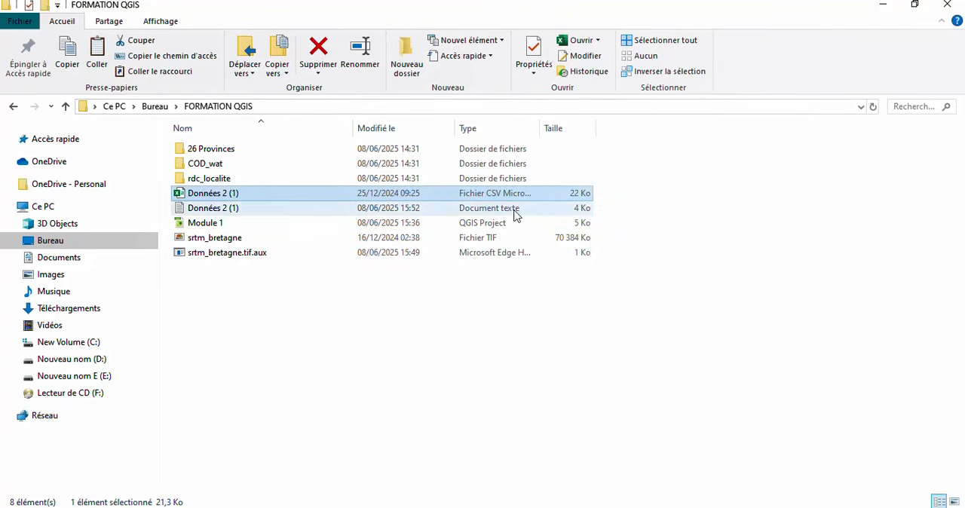
drag(510, 212, 413, 243)
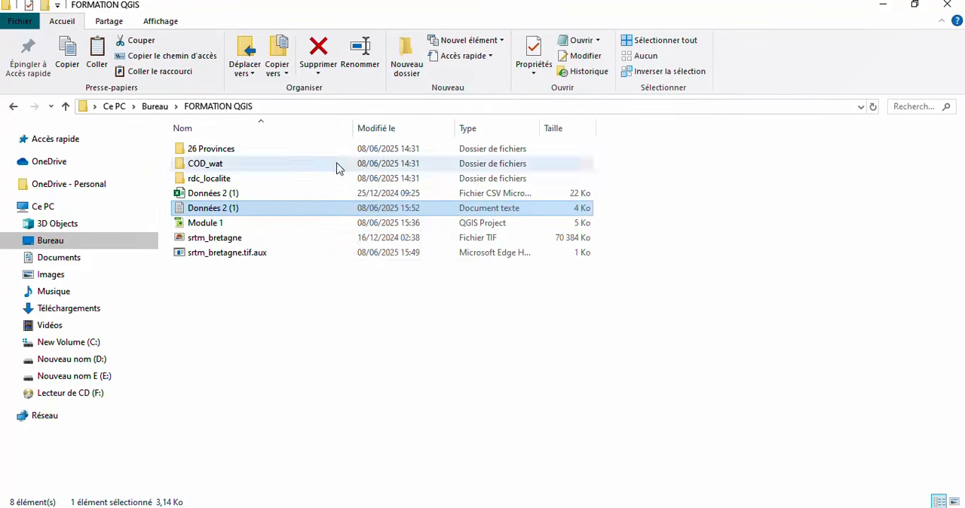
- Switch to the Module 1 project in QGIS and start adding a delimited text layer
click(497, 507)
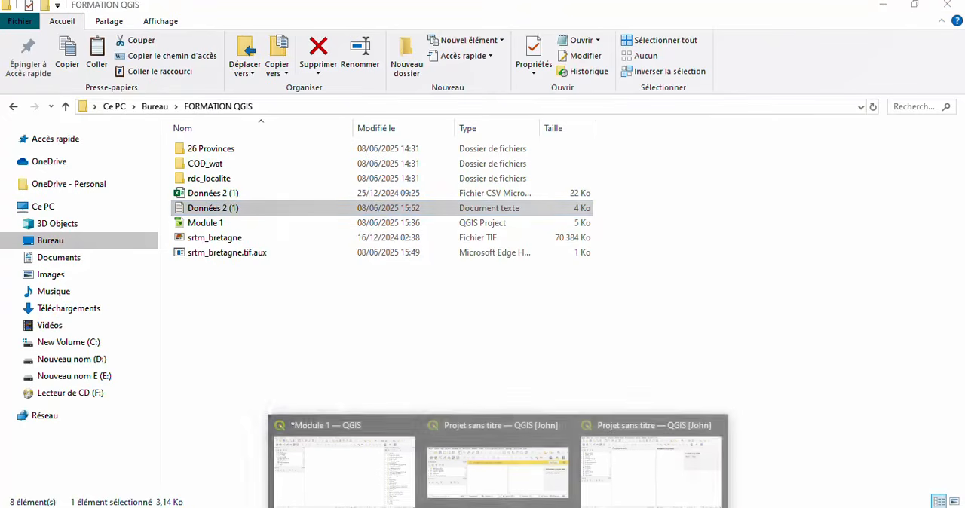
click(318, 468)
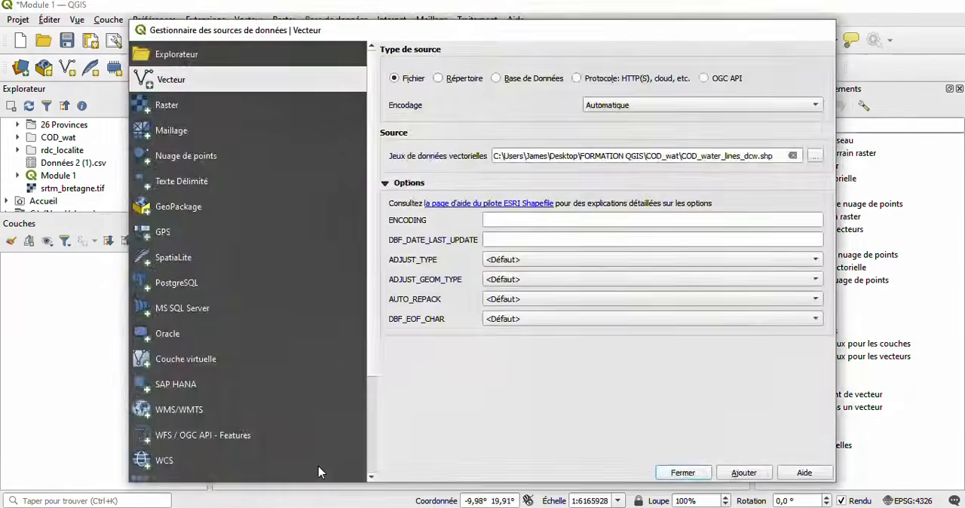
click(108, 21)
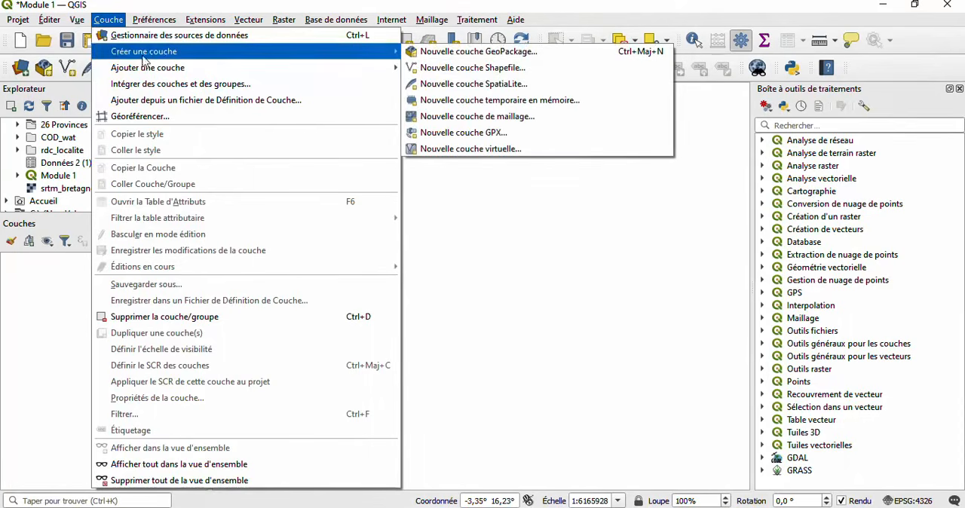
mouse_move(315, 53)
mouse_move(369, 70)
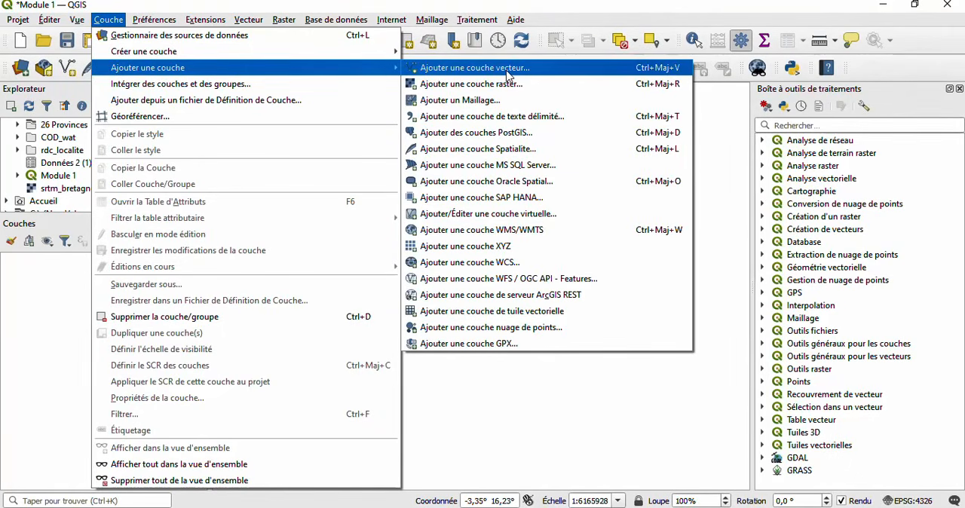
click(497, 119)
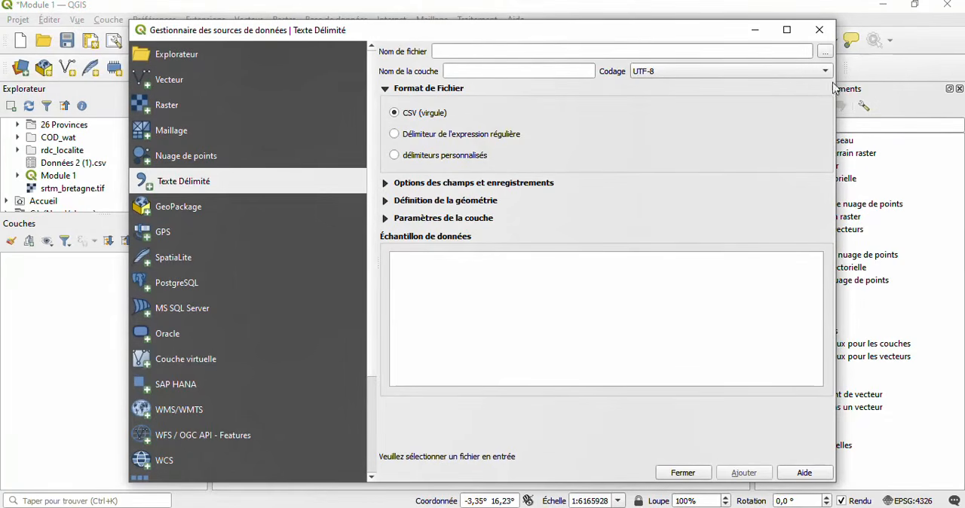
- Choose the text document Données 2 (1).txt in Bureau > FORMATION QGIS as the delimited text layer's source file
click(825, 53)
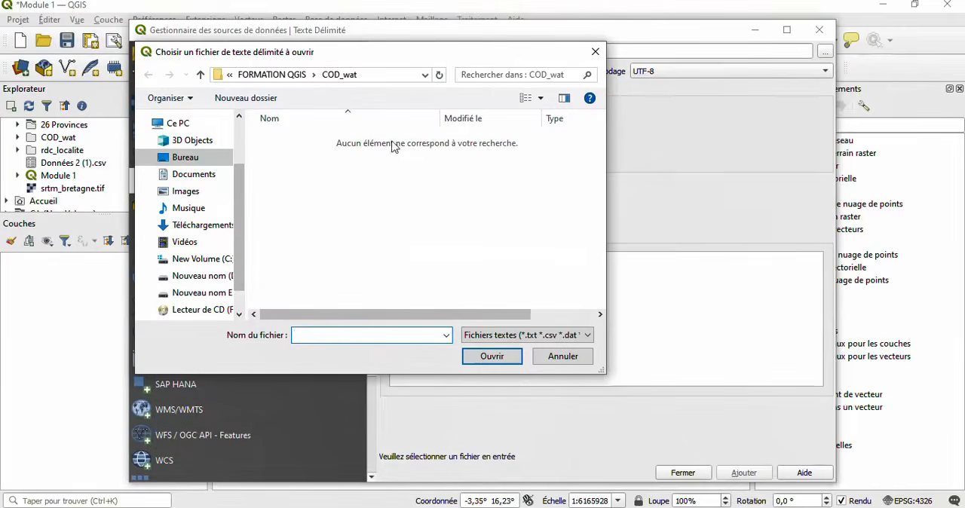
click(224, 165)
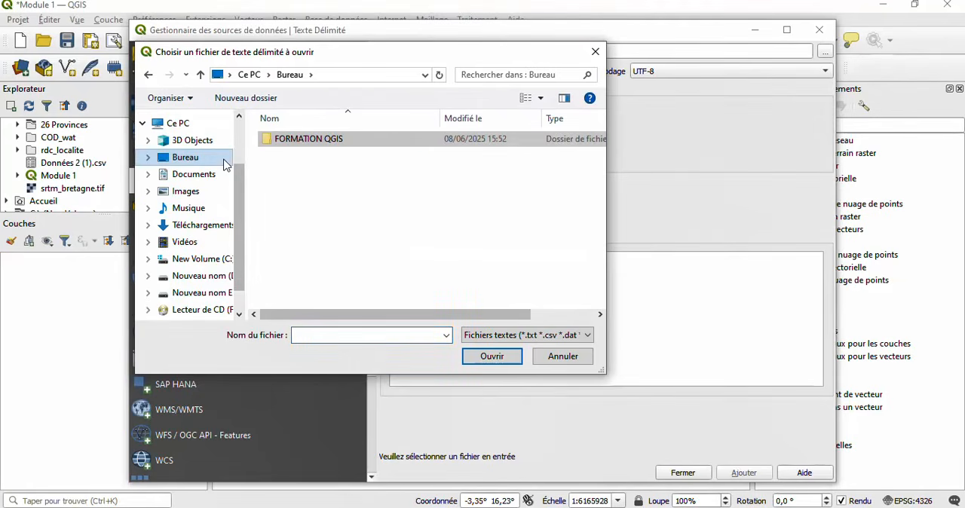
click(304, 149)
double_click(304, 149)
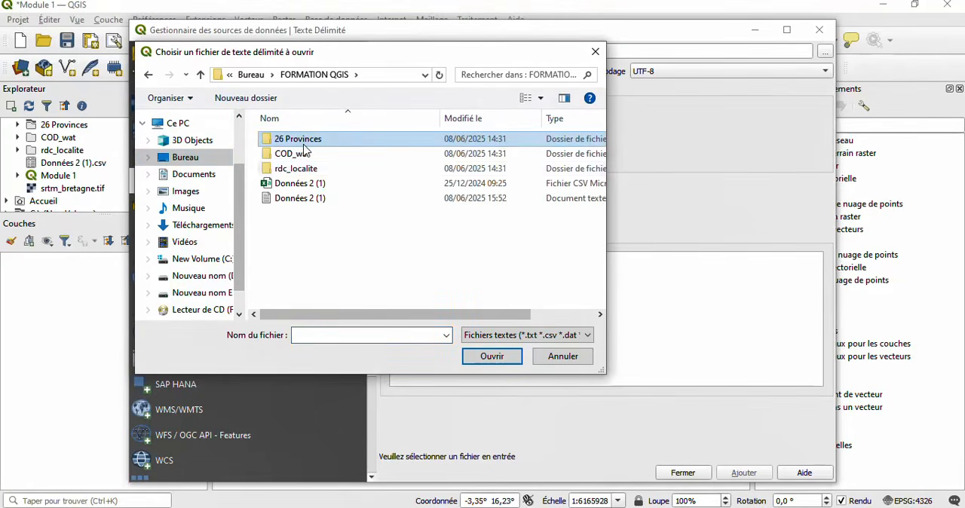
click(321, 203)
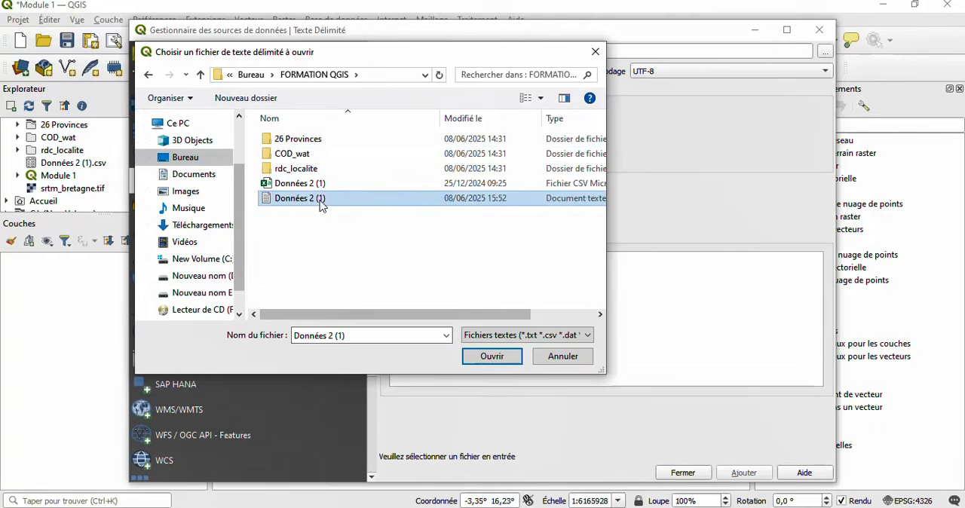
click(491, 357)
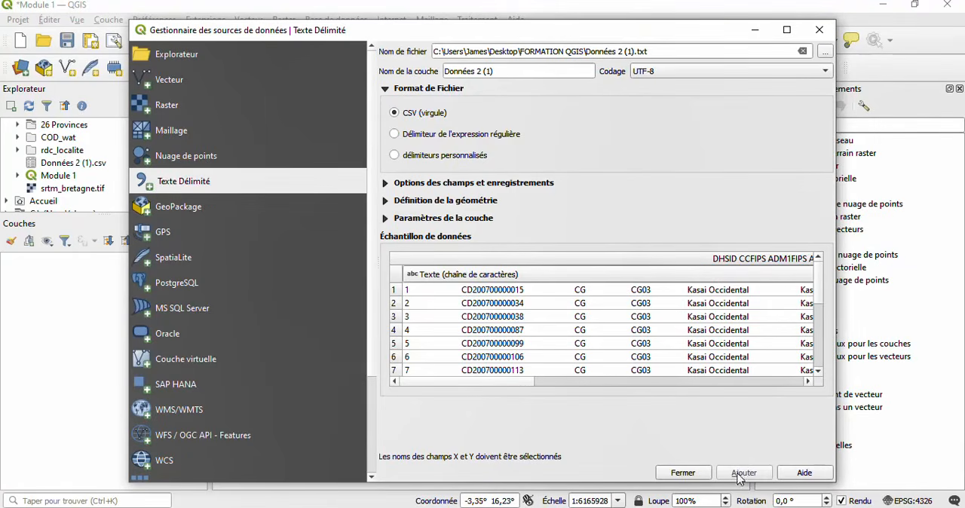
- Define the delimited text layer's point geometry with LONGNUM as the X field and LATNUM as the Y field
click(386, 184)
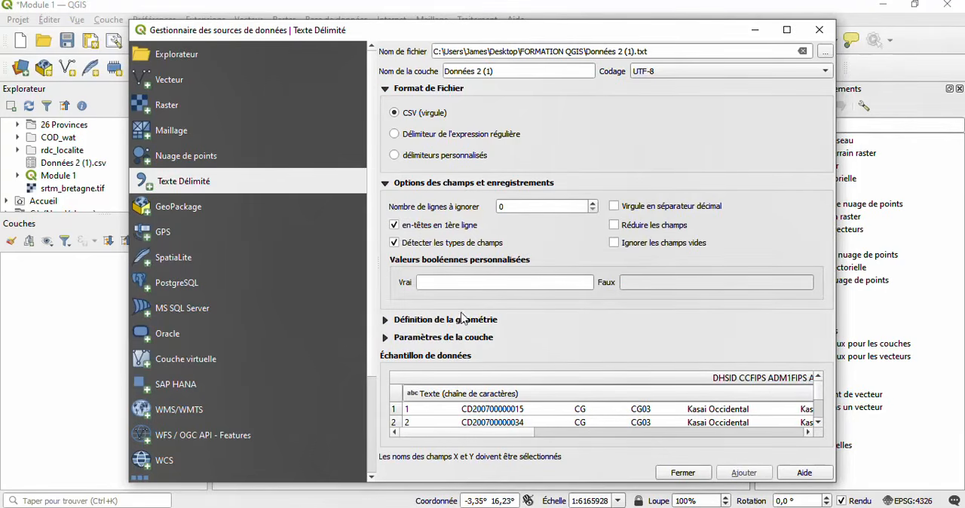
click(385, 320)
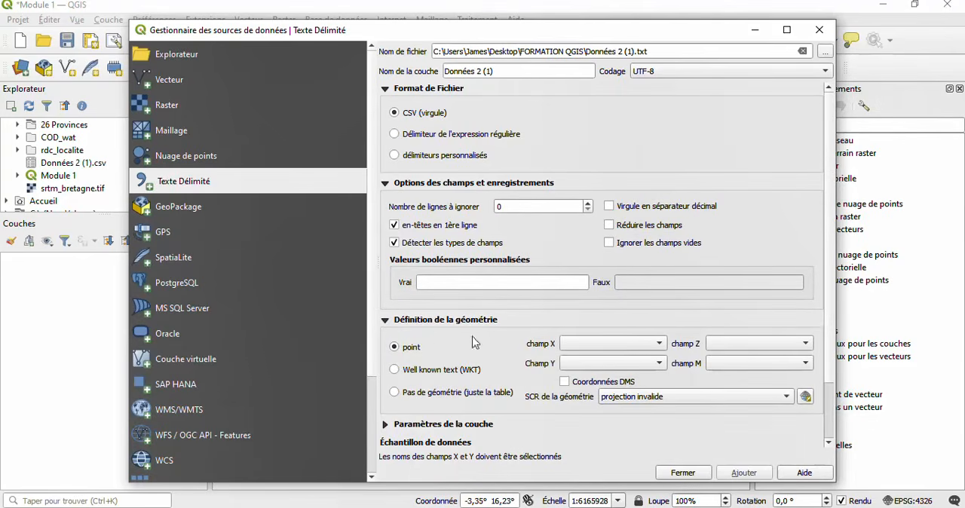
scroll(493, 355, down, 2)
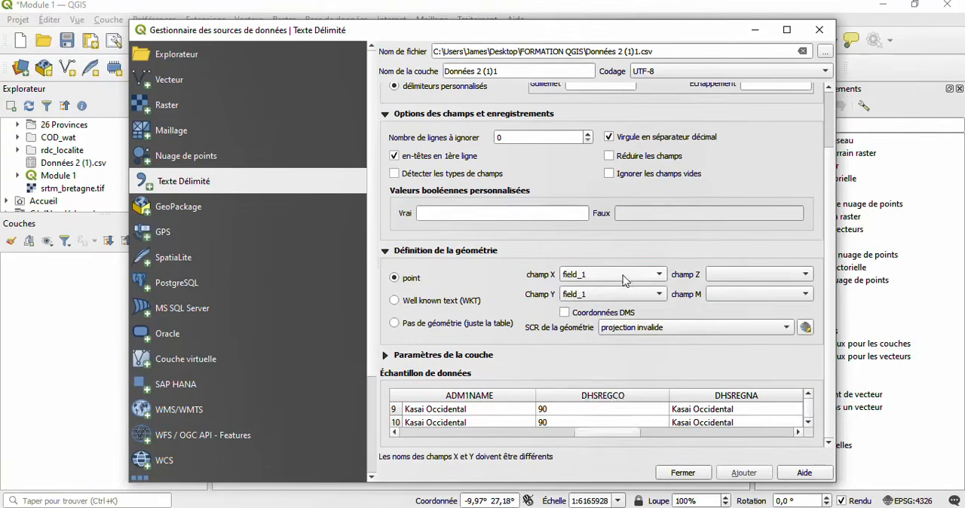
click(625, 277)
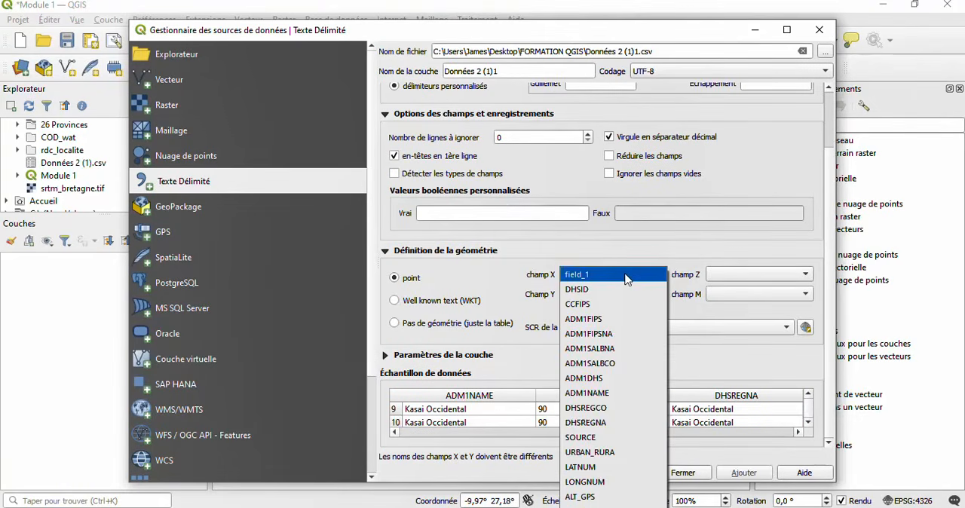
click(596, 482)
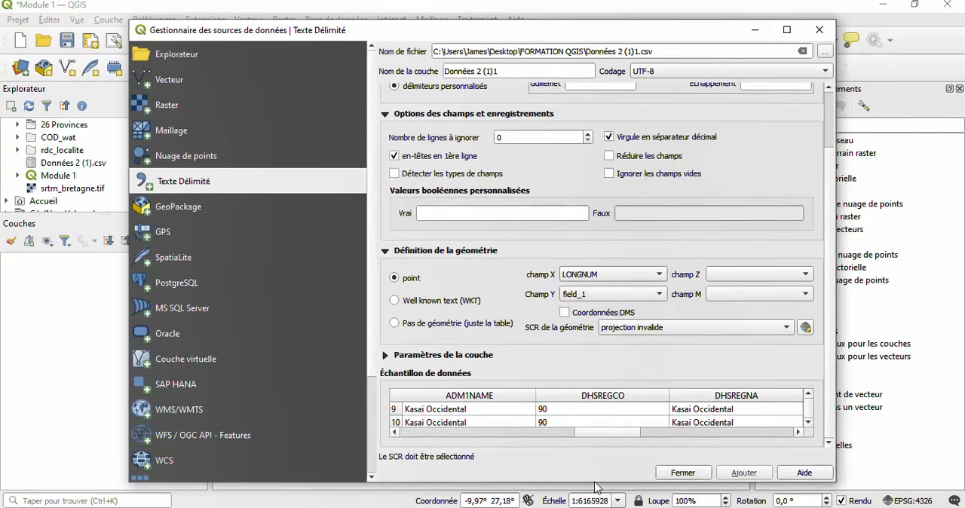
click(609, 292)
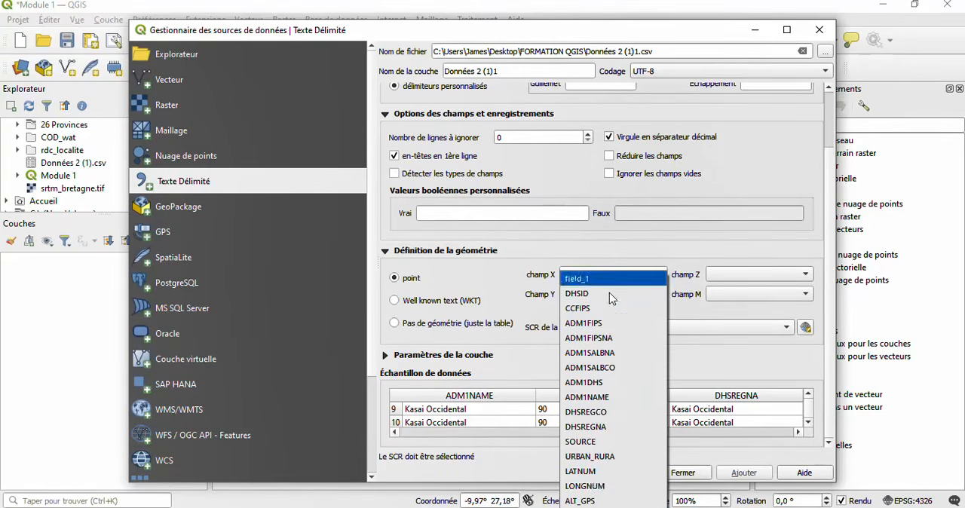
click(588, 471)
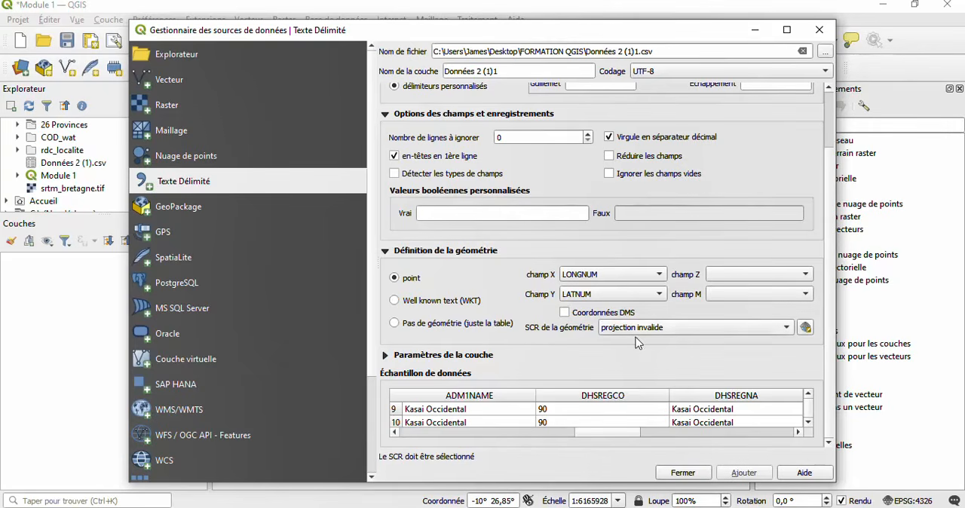
- Set the geometry CRS to the project's EPSG:4326 - WGS 84 and add the delimited text layer to the project
click(758, 330)
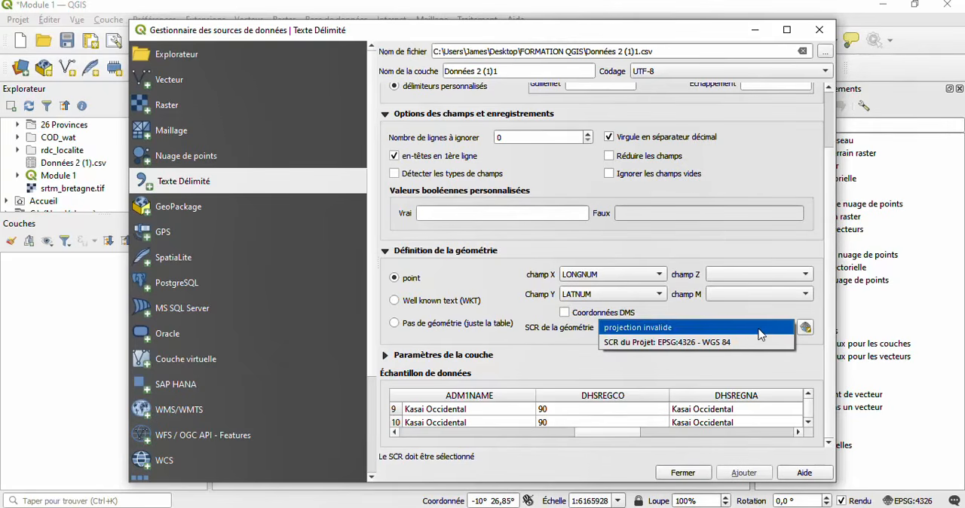
click(671, 342)
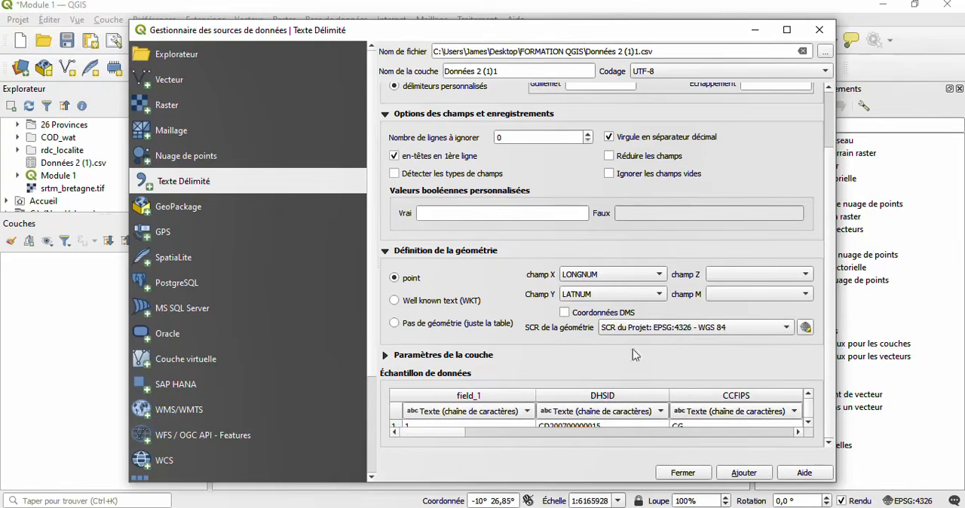
click(782, 330)
click(713, 313)
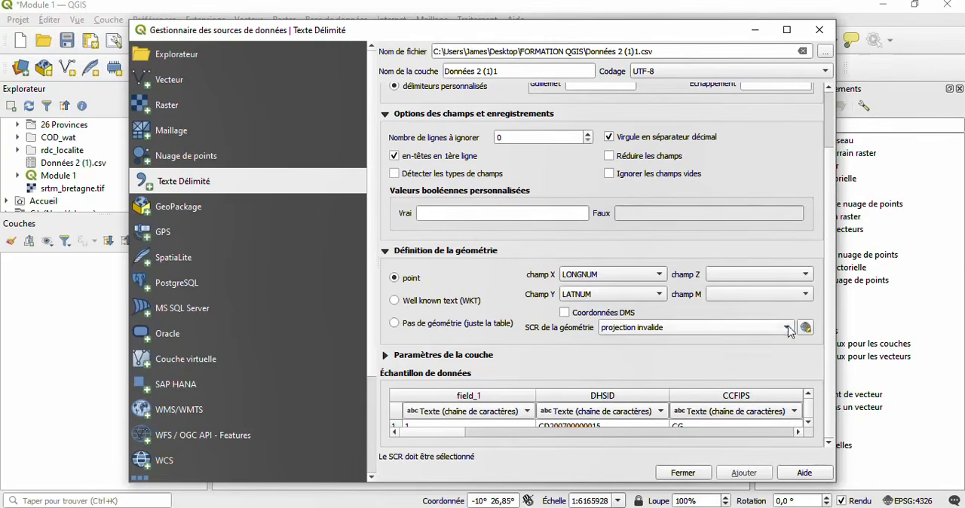
click(695, 328)
click(677, 344)
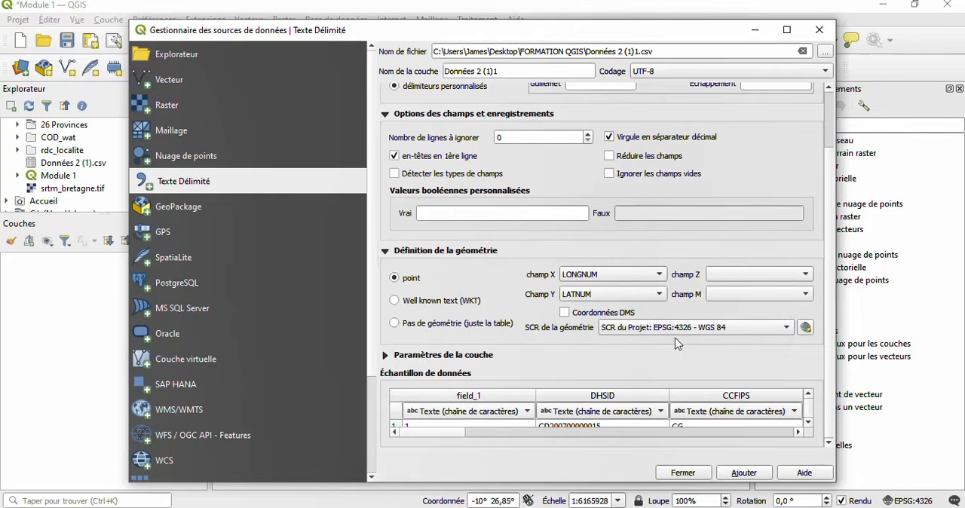
click(743, 473)
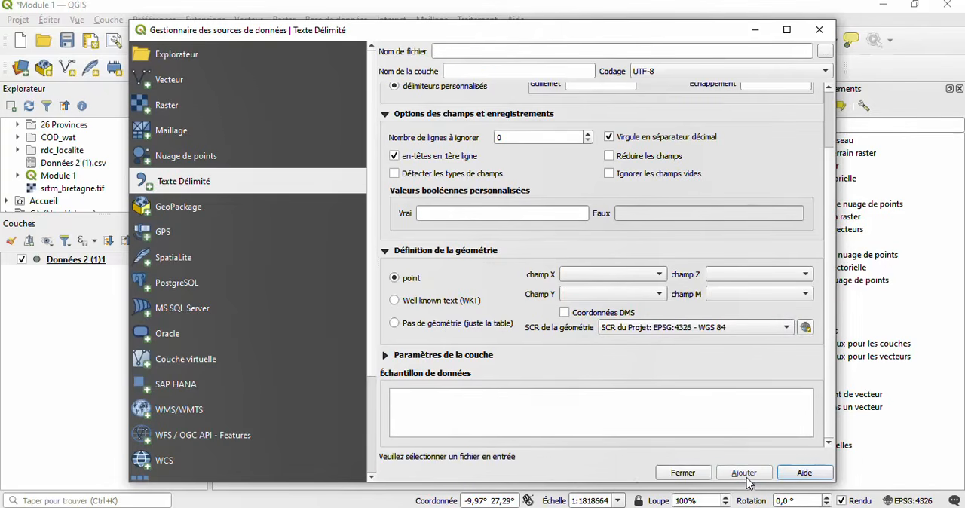
click(682, 475)
- Examine the distribution of the imported Données 2 (1)1 points on the map at several scales
scroll(450, 248, down, 4)
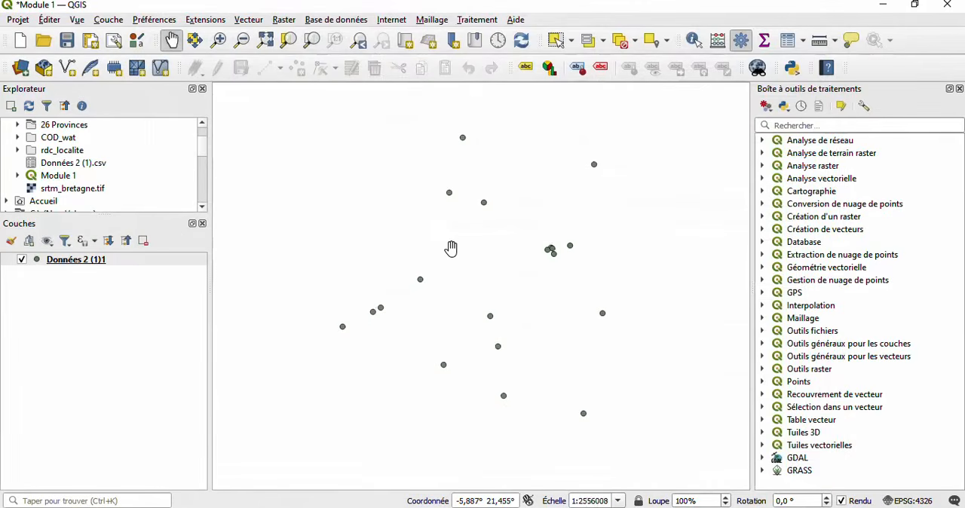
scroll(450, 248, down, 1)
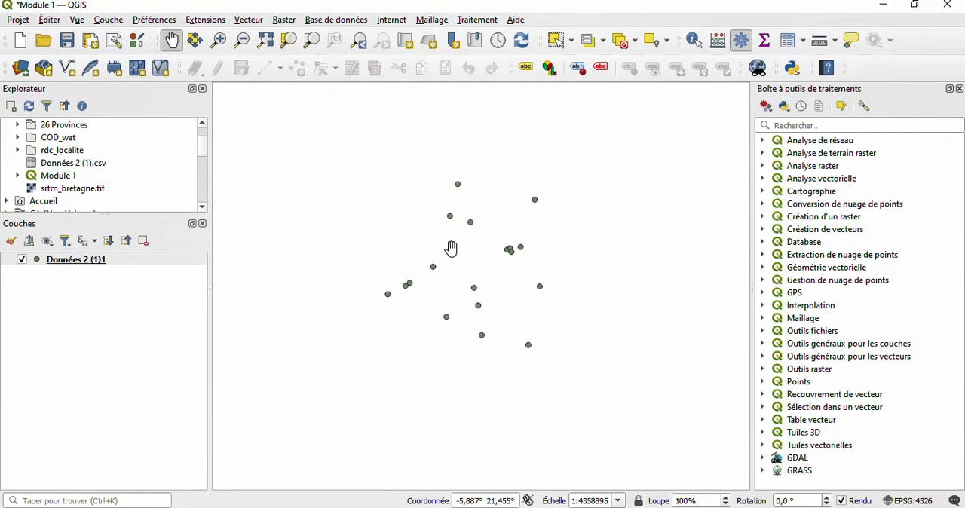
scroll(451, 248, up, 1)
drag(450, 248, 467, 235)
scroll(466, 235, down, 3)
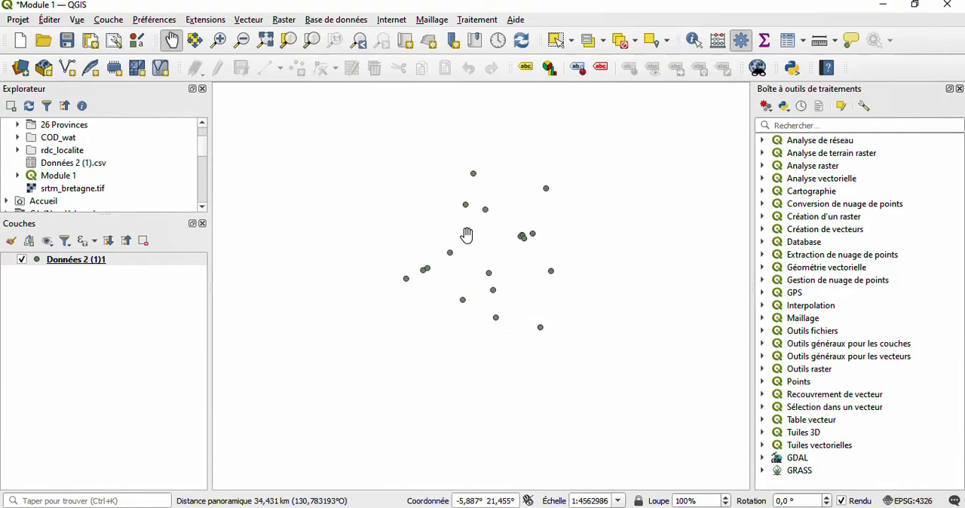
scroll(467, 235, up, 1)
scroll(466, 235, up, 2)
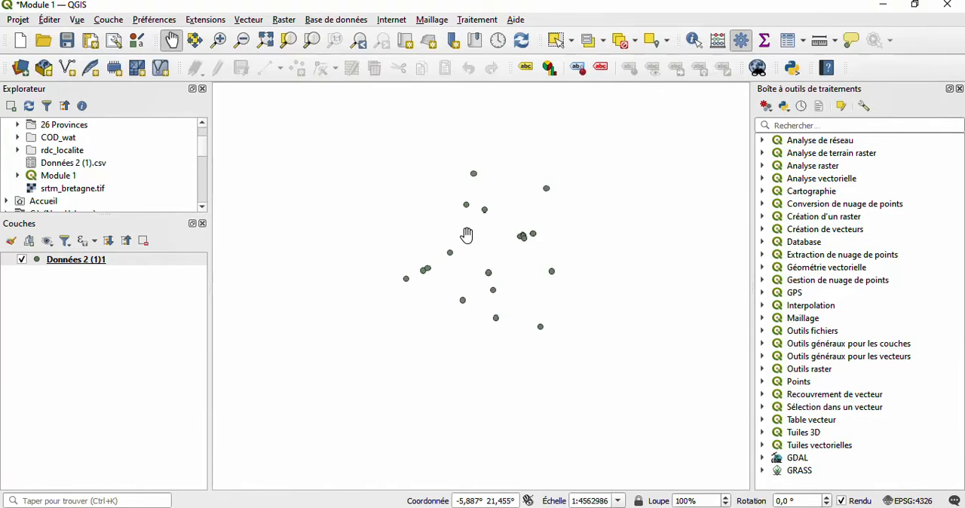
scroll(466, 235, down, 1)
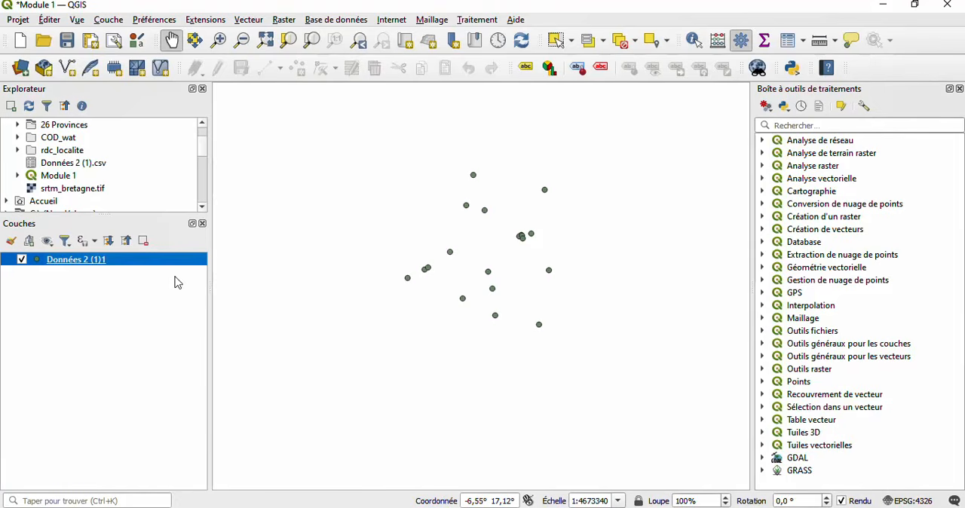
- Remove the Données 2 (1)1 layer from the project and start adding a vector layer
click(144, 241)
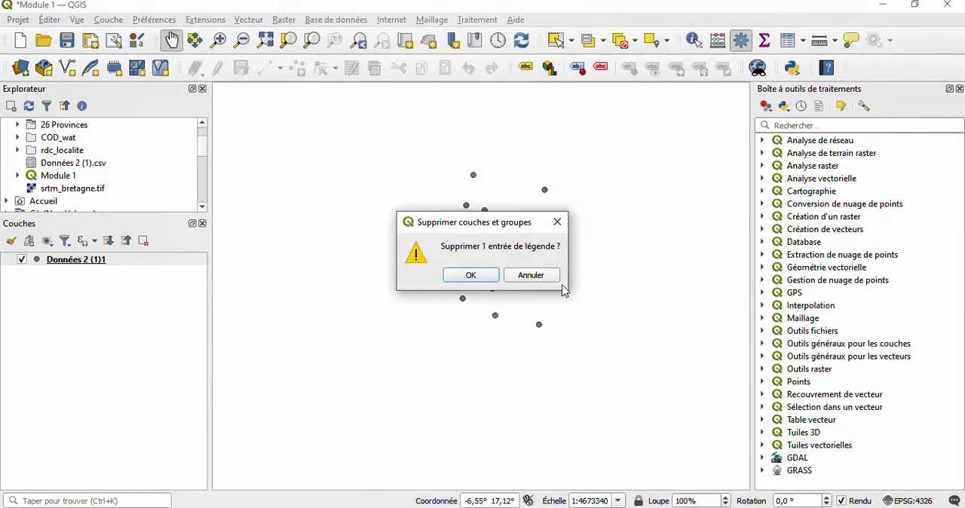
click(482, 277)
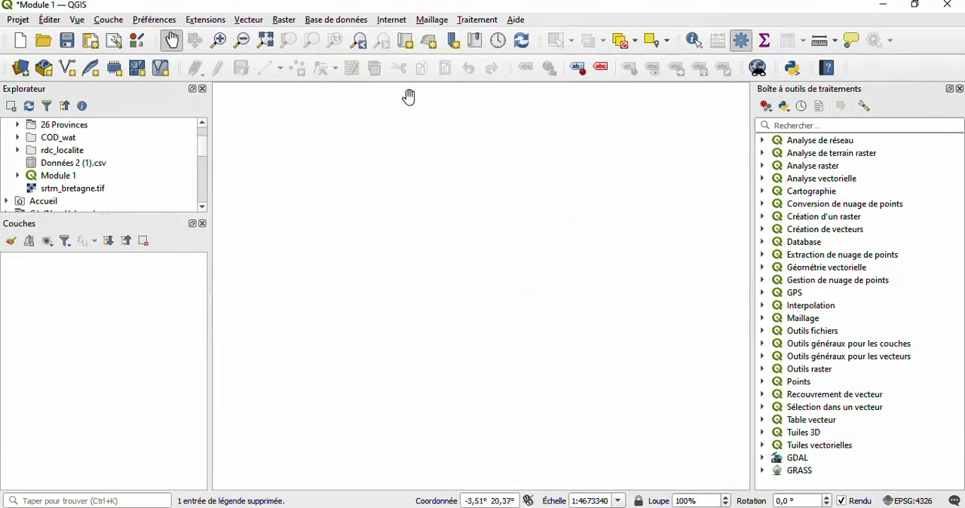
click(113, 20)
click(113, 20)
click(113, 23)
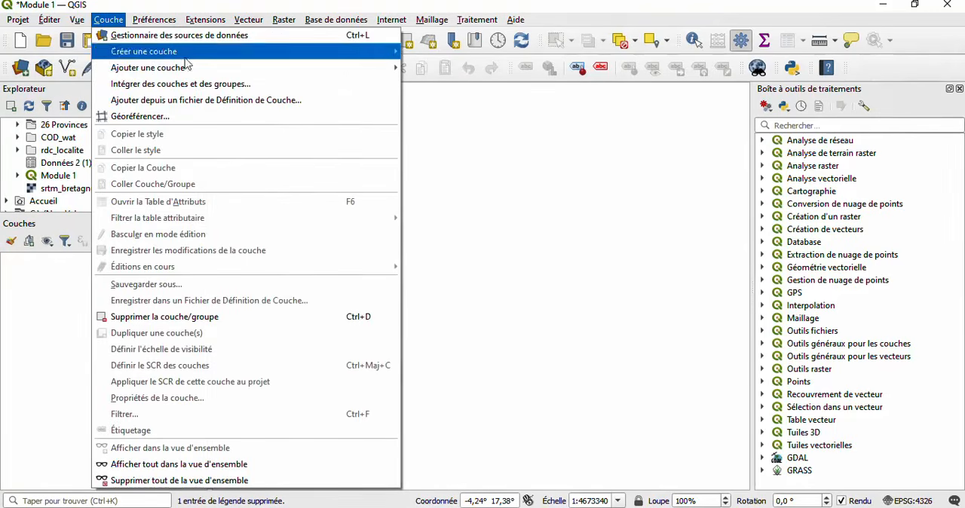
mouse_move(247, 70)
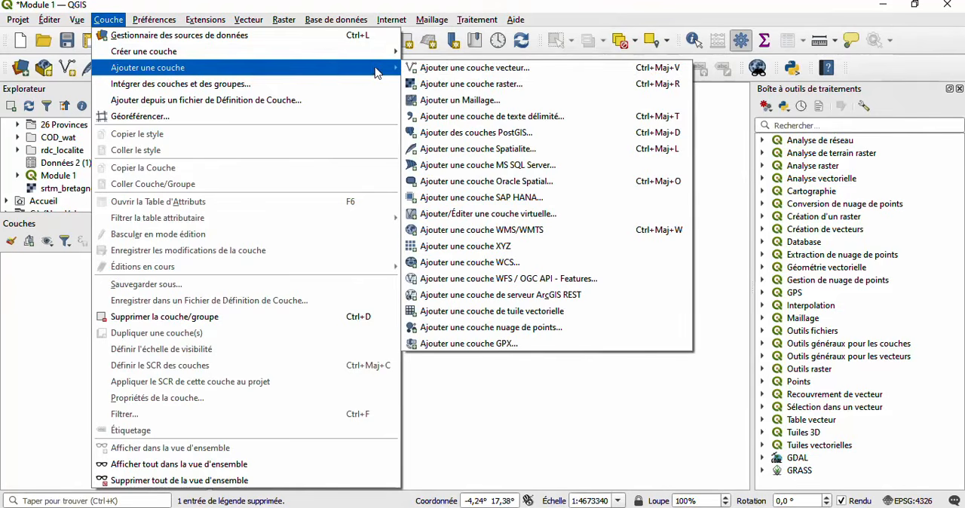
click(449, 69)
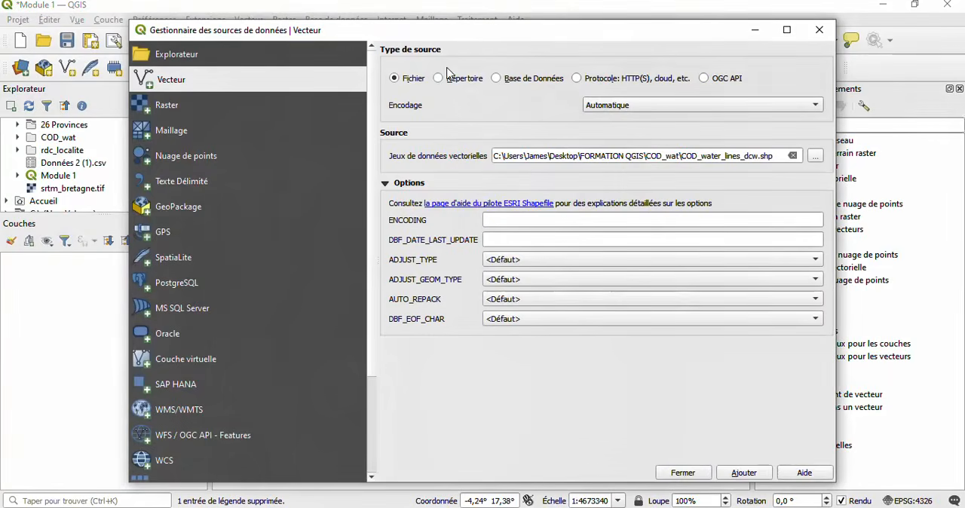
- Add Province_nouvelle_26.shp from the FORMATION QGIS > 26 Provinces folder to the project as a vector layer
click(816, 157)
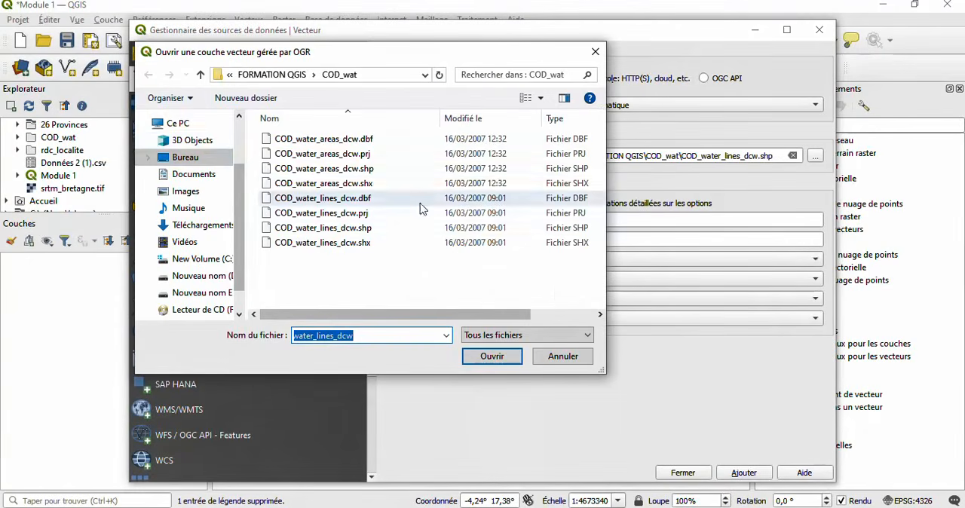
click(200, 74)
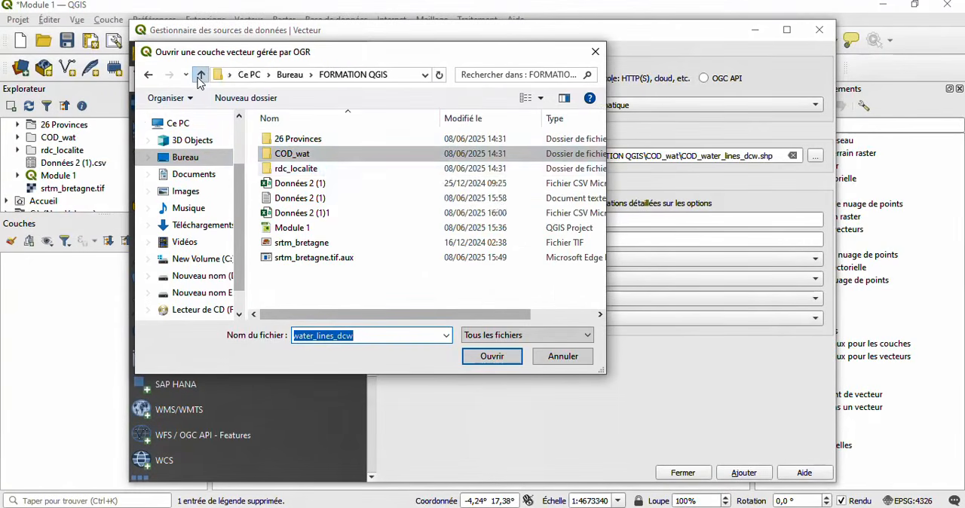
double_click(349, 141)
scroll(445, 235, down, 8)
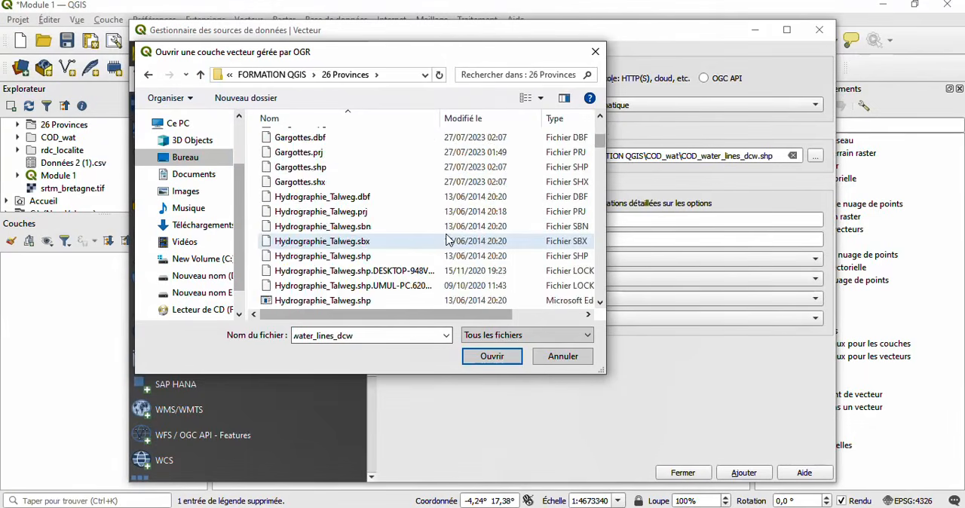
scroll(445, 239, down, 3)
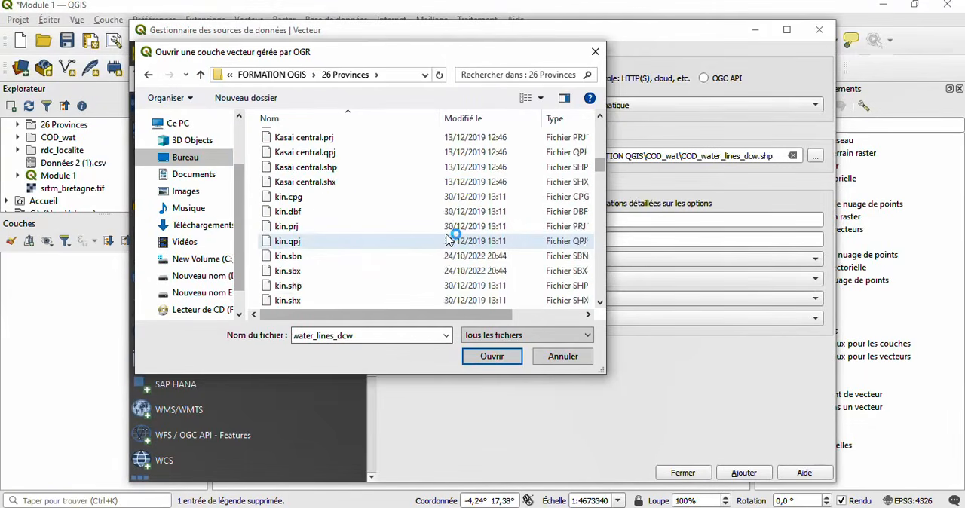
scroll(447, 240, down, 1)
scroll(447, 240, down, 1)
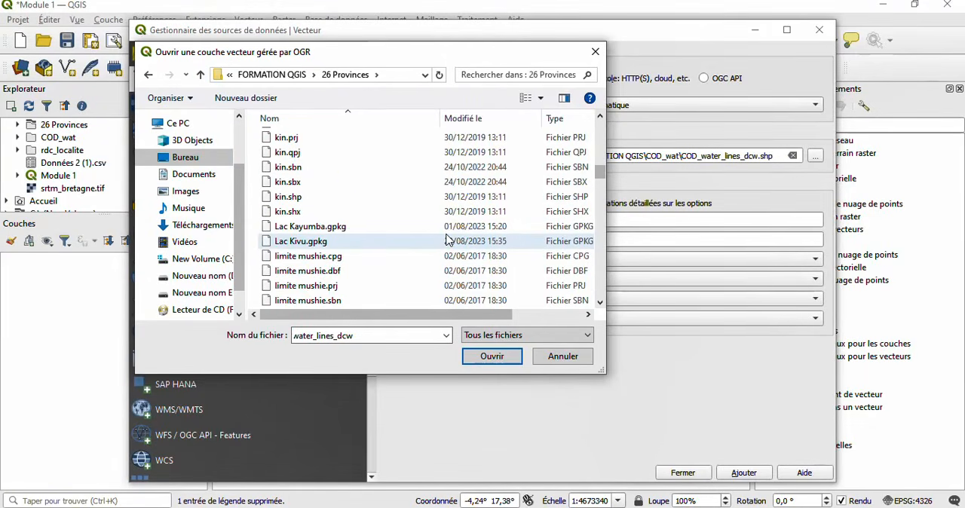
scroll(447, 240, down, 2)
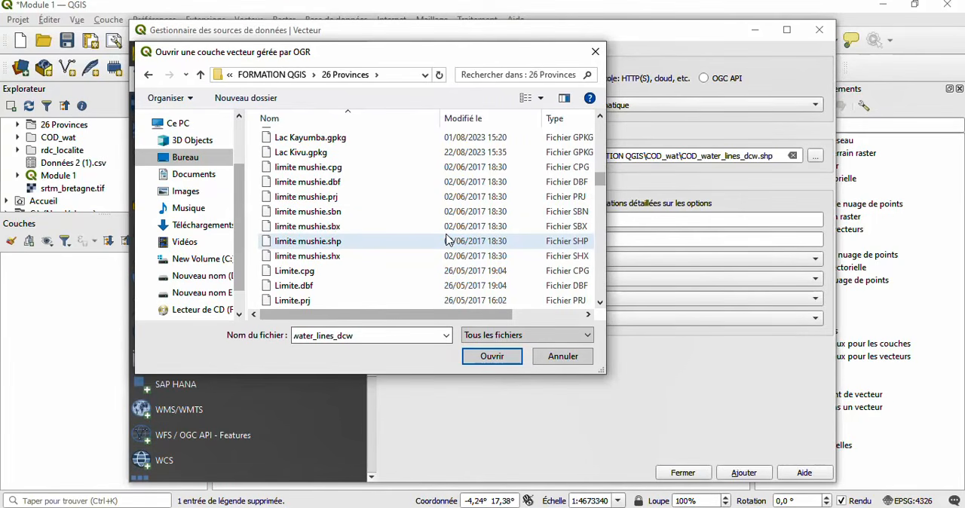
scroll(447, 239, down, 2)
scroll(447, 239, down, 8)
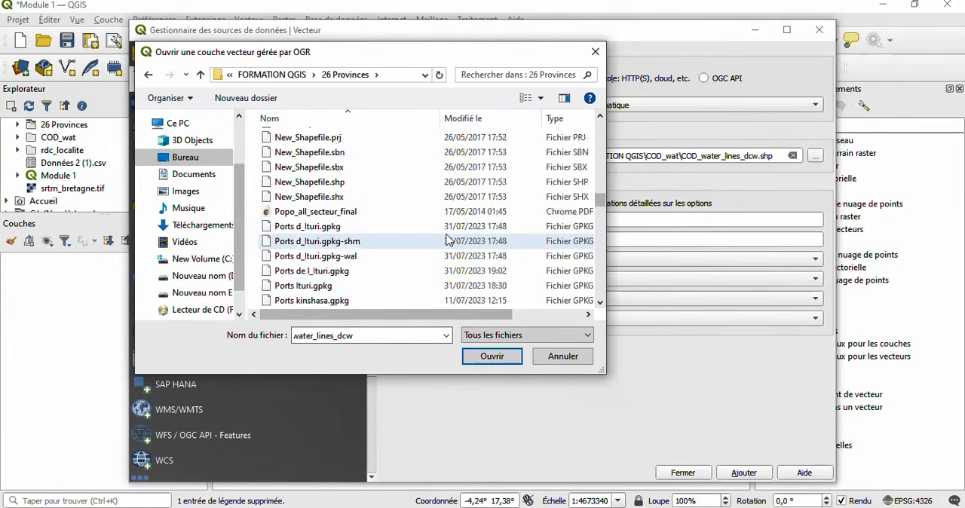
scroll(447, 240, down, 3)
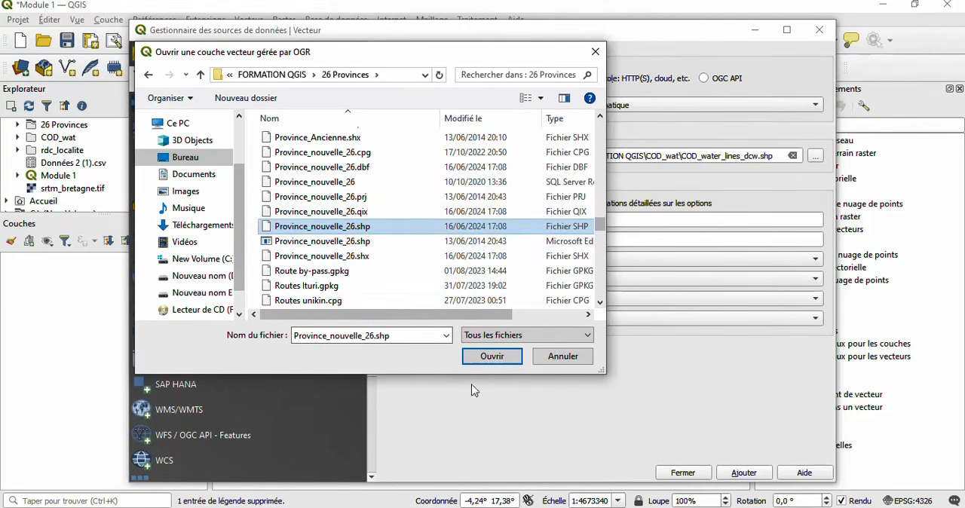
click(491, 356)
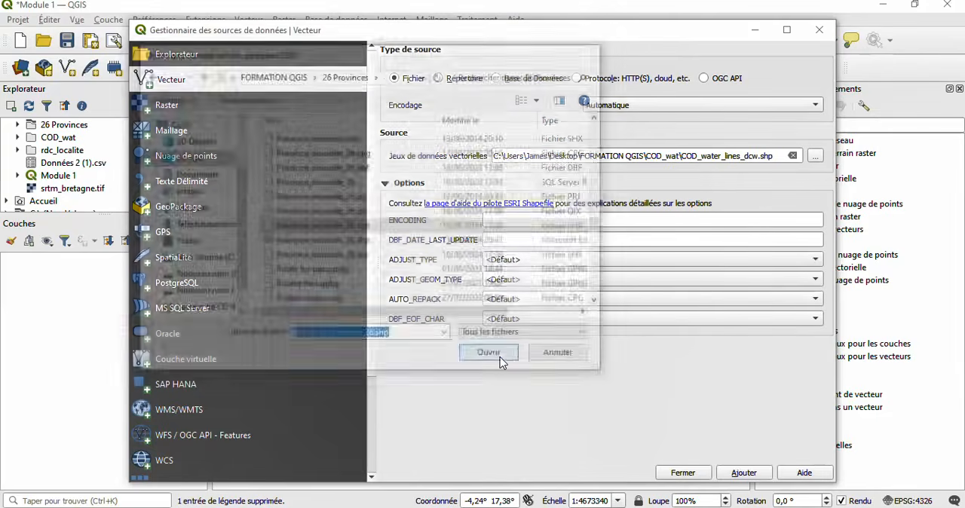
click(743, 472)
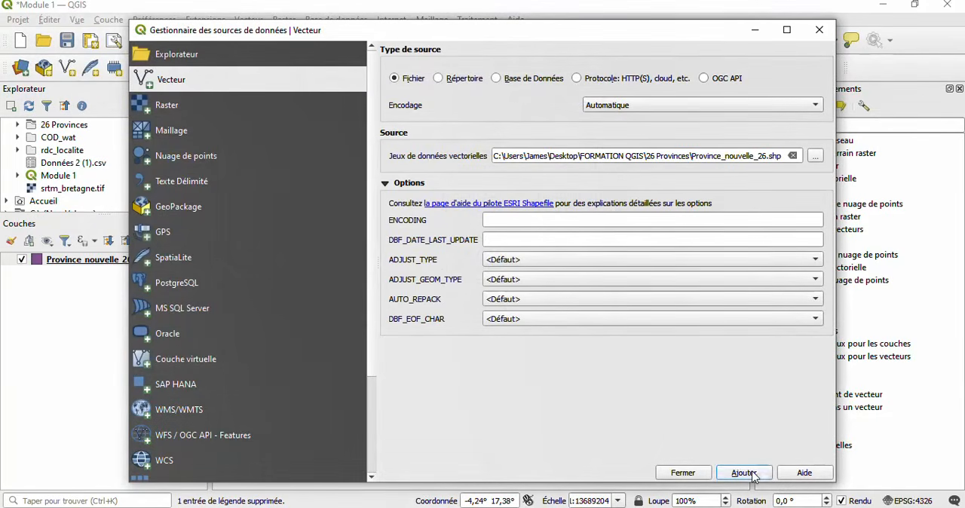
click(682, 473)
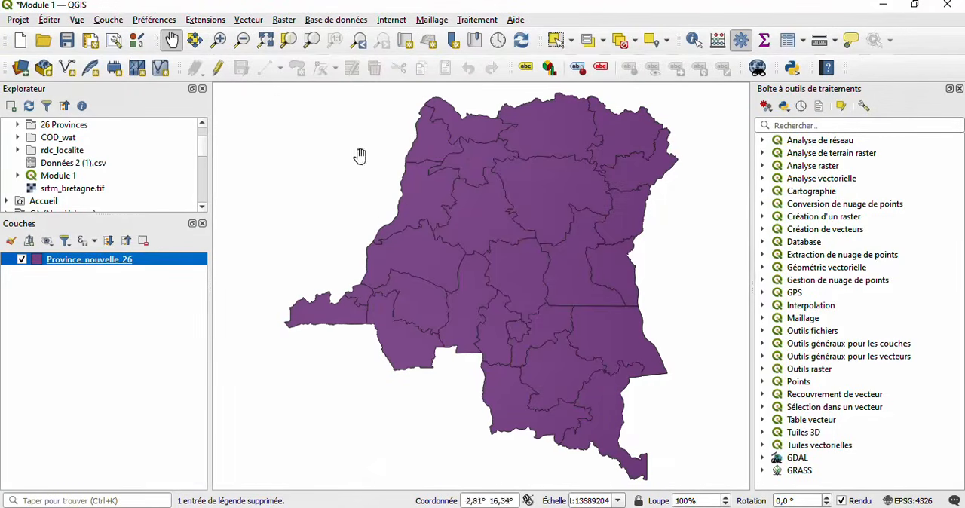
- Add COD_water_lines_dcw.shp from the FORMATION QGIS > COD_wat folder to the project as a vector layer
click(109, 20)
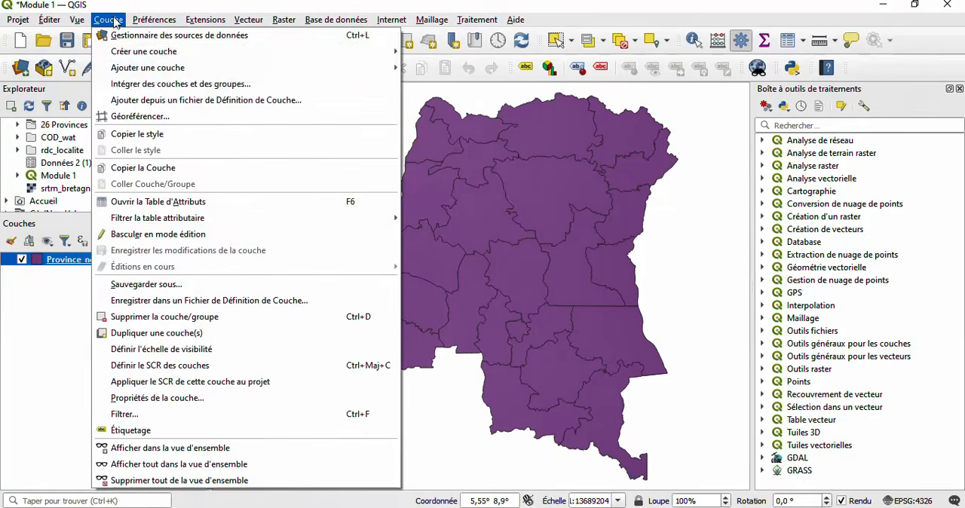
mouse_move(306, 60)
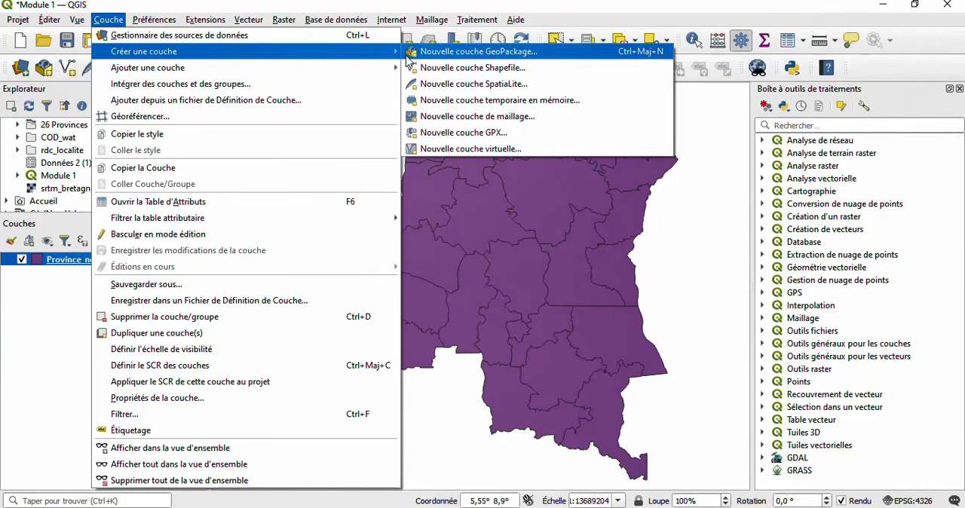
mouse_move(373, 75)
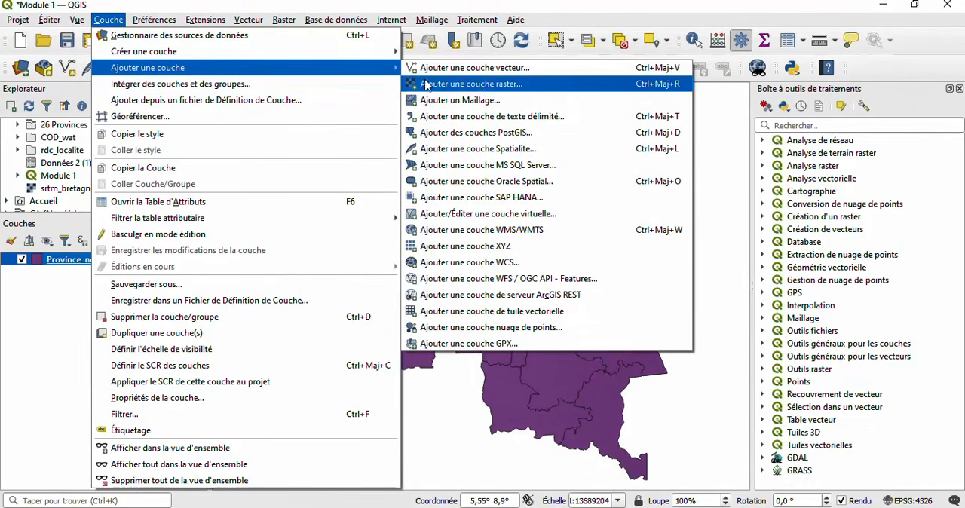
click(488, 87)
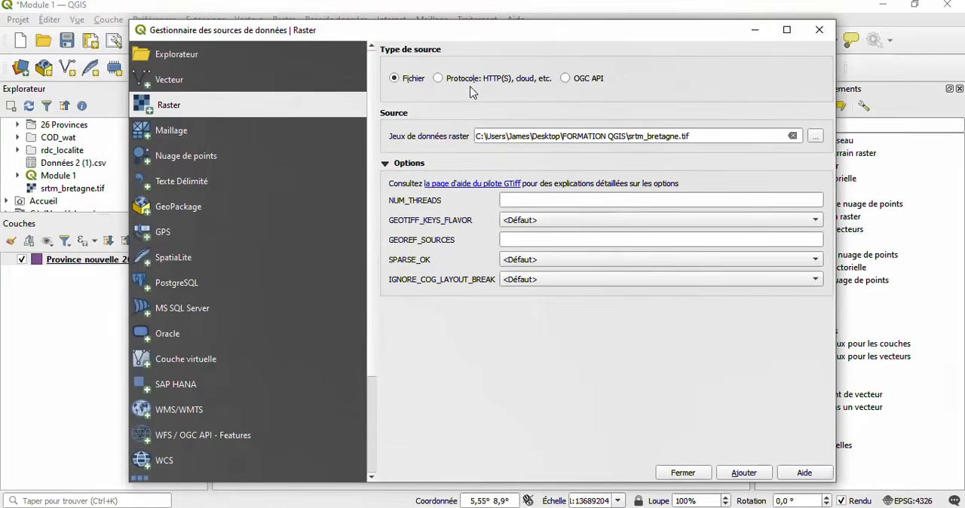
click(209, 78)
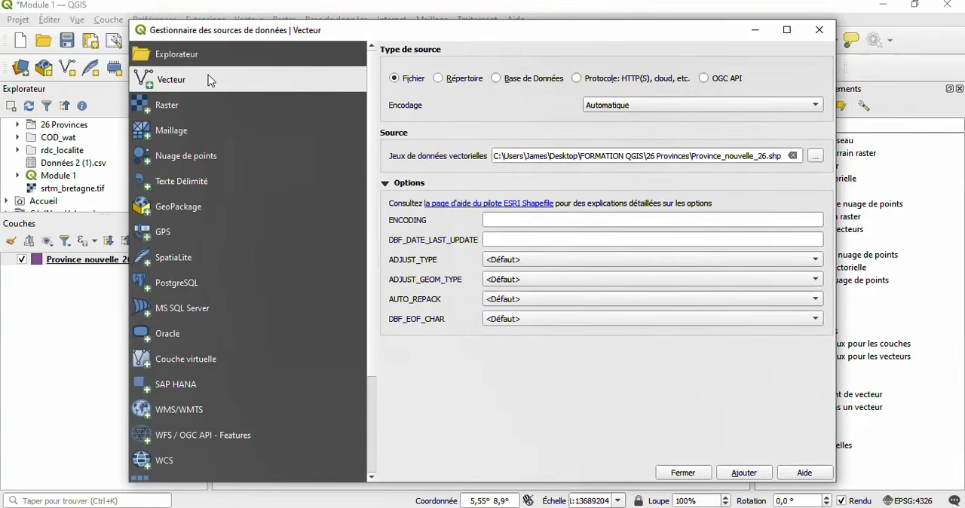
click(815, 156)
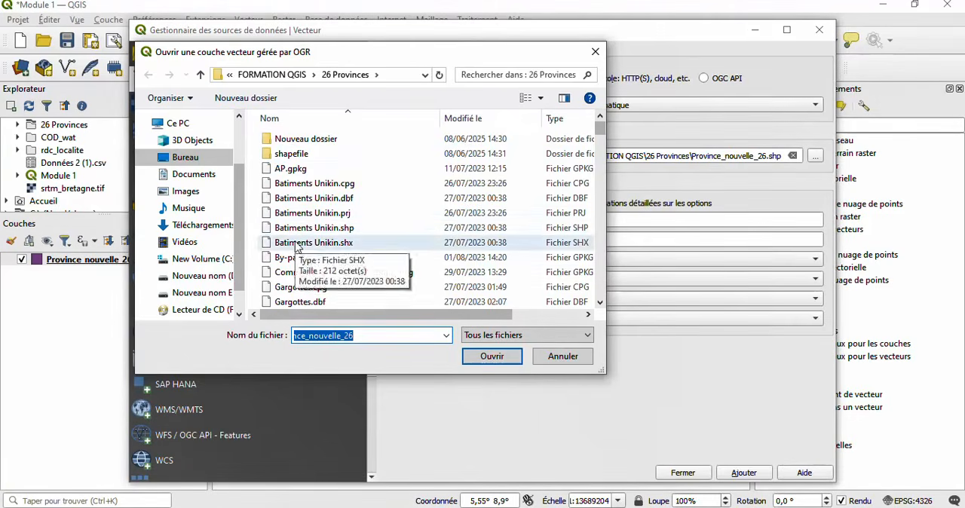
click(201, 77)
click(302, 156)
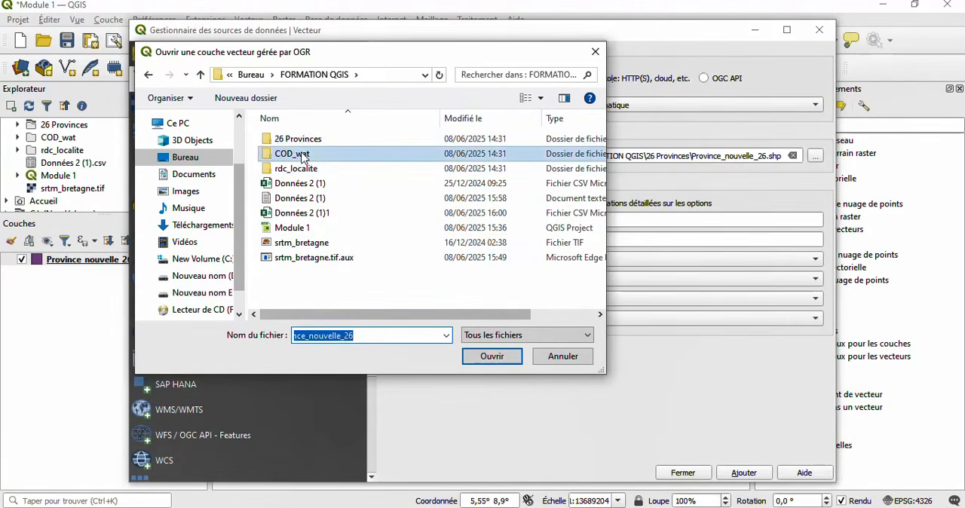
double_click(302, 156)
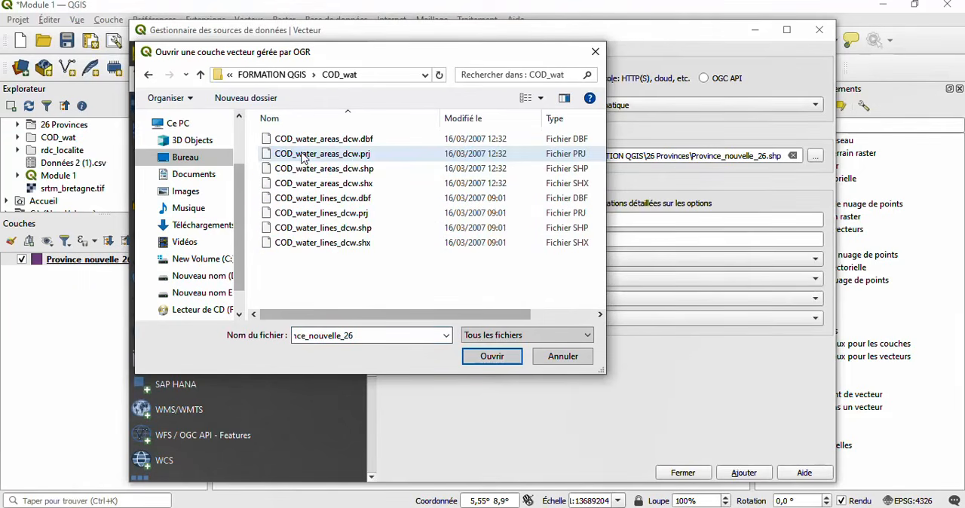
click(315, 234)
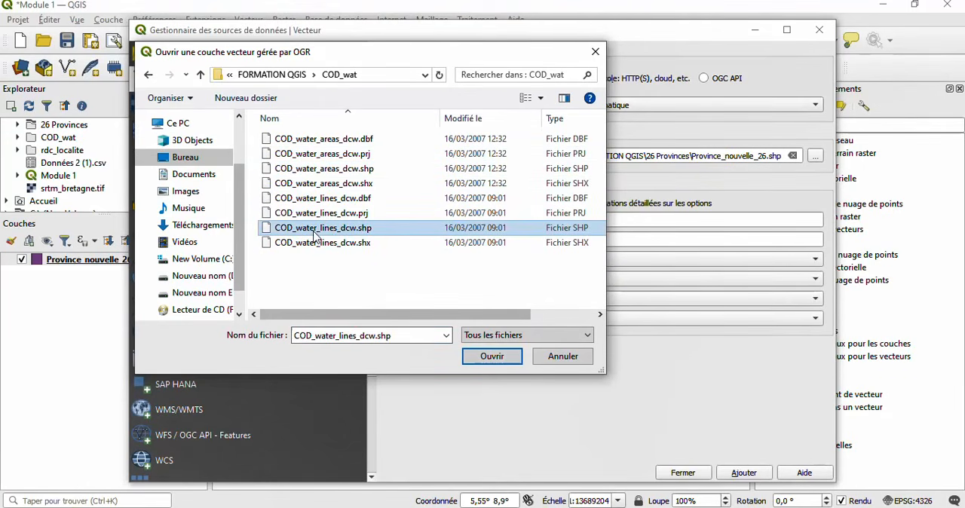
click(491, 358)
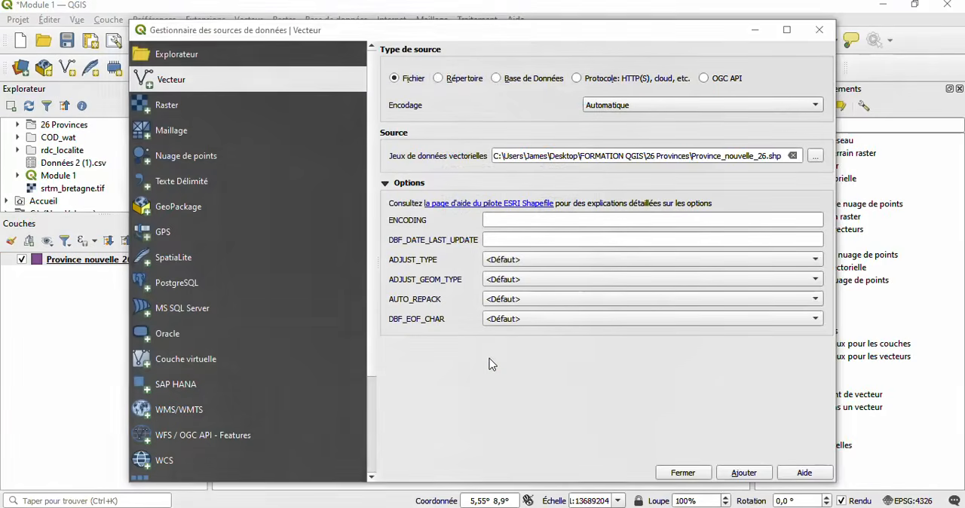
click(744, 473)
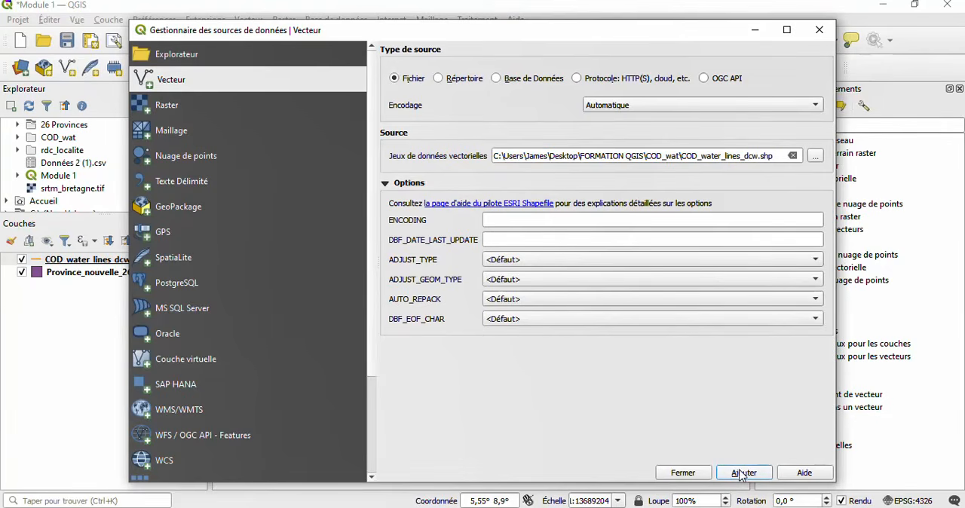
click(683, 472)
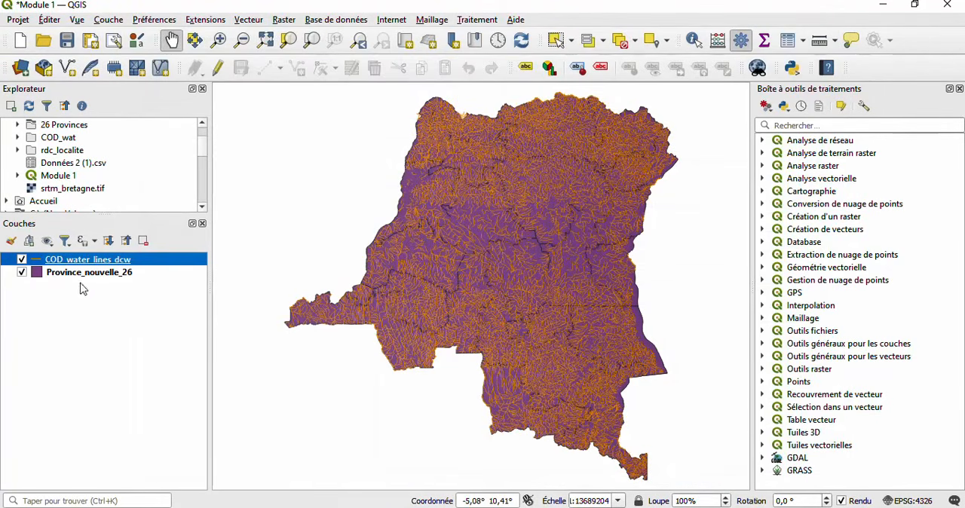
- Toggle the COD_water_lines_dcw layer's visibility off and on to compare the map with and without the water lines
click(22, 260)
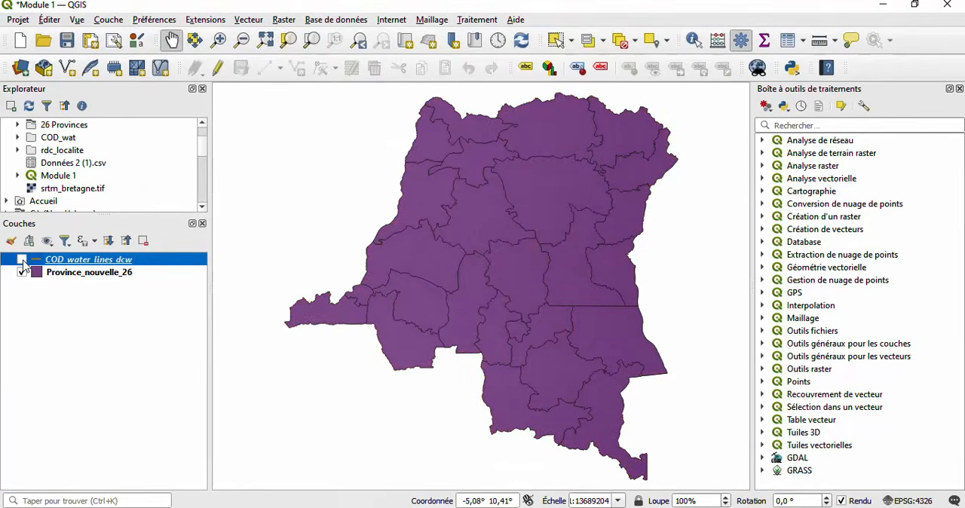
click(22, 260)
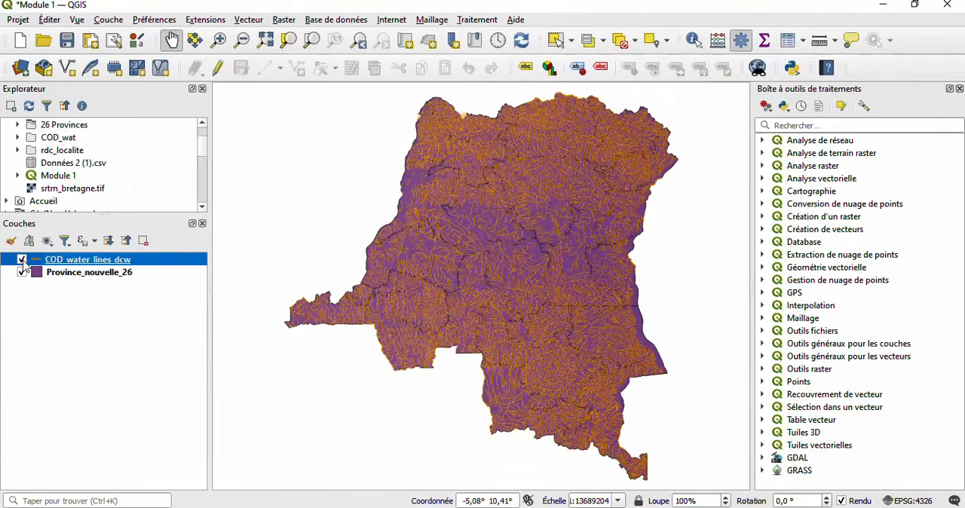
click(22, 260)
click(23, 260)
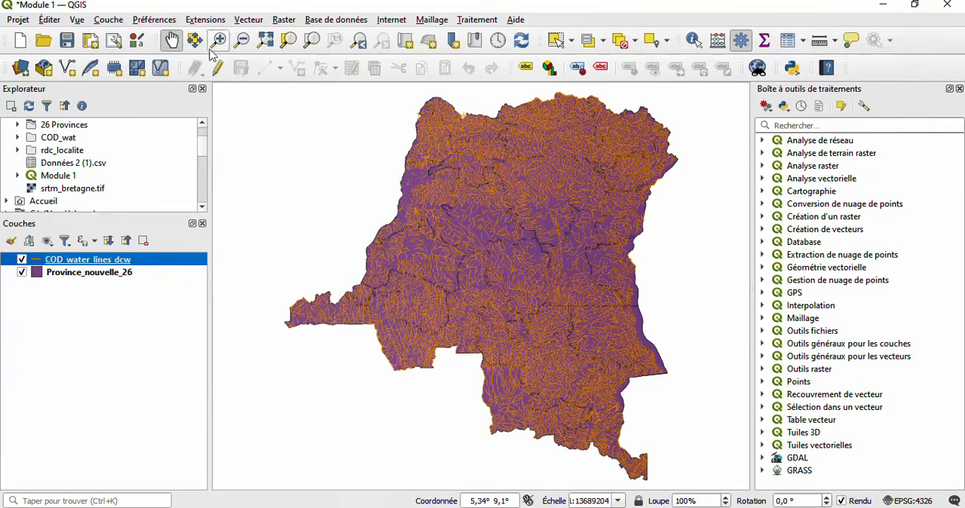
- Start adding a delimited text layer with Données 2 (1)1.csv from the FORMATION QGIS folder as its source file
click(109, 21)
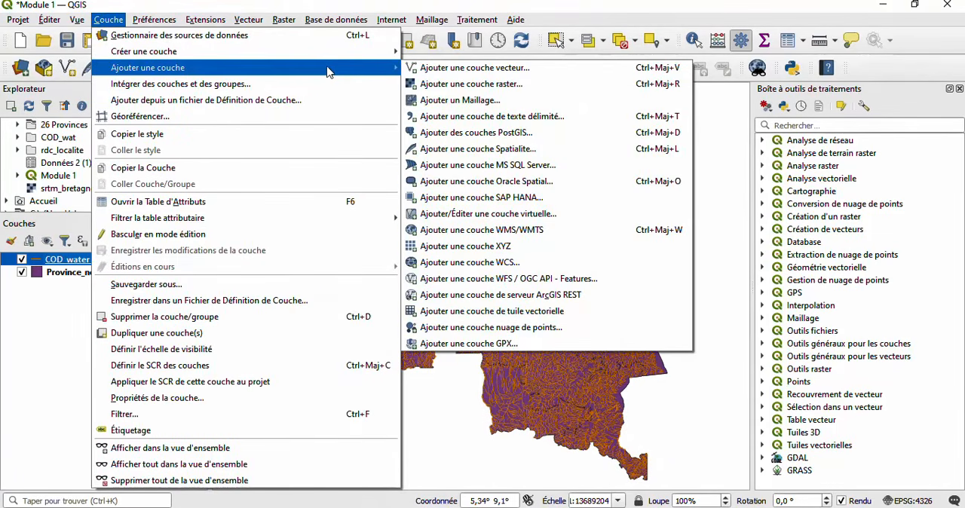
click(482, 121)
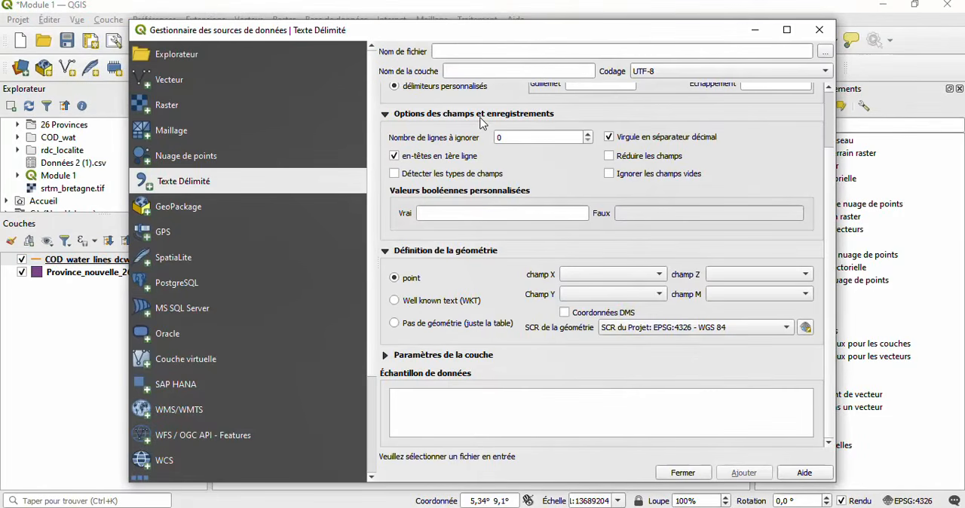
click(826, 51)
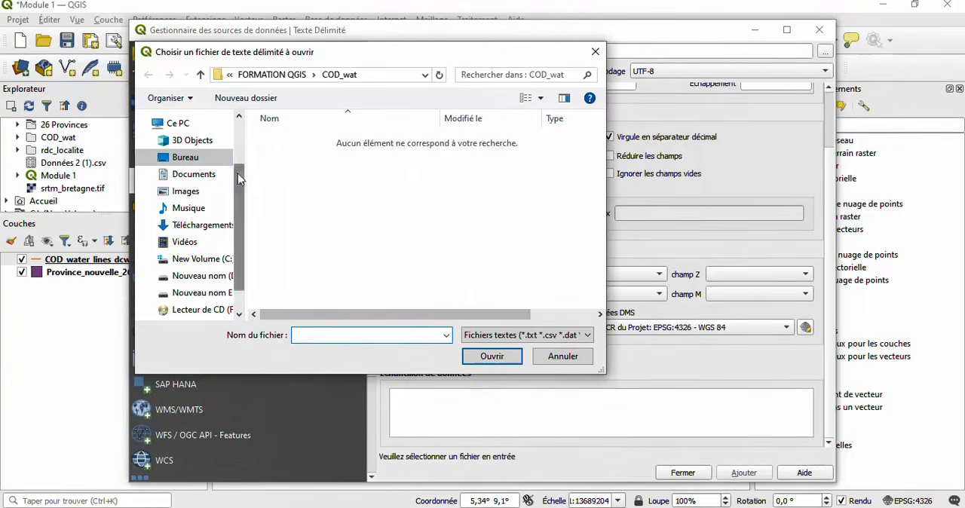
click(202, 159)
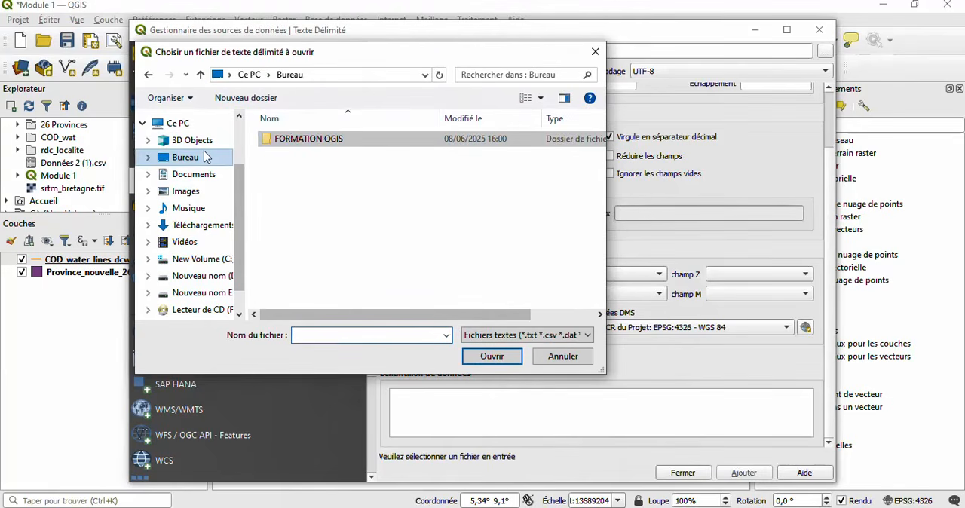
double_click(311, 143)
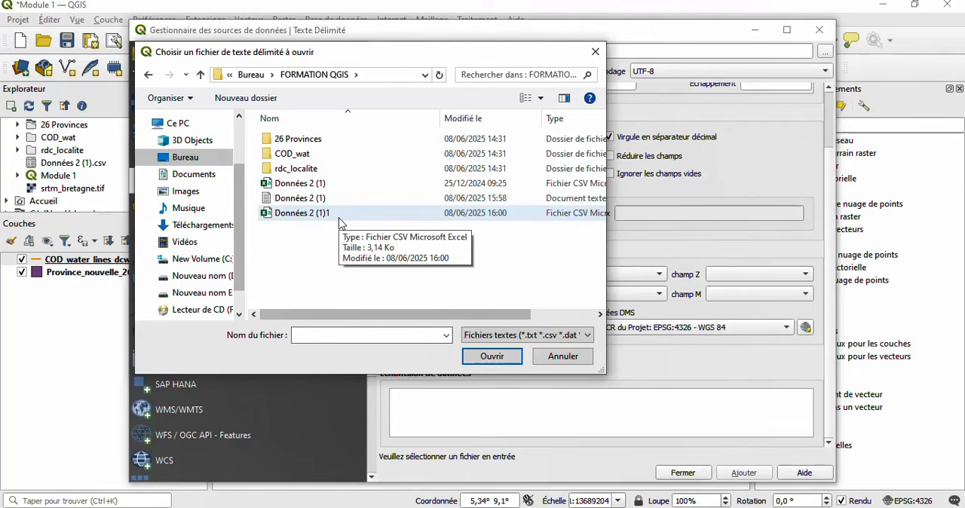
click(339, 217)
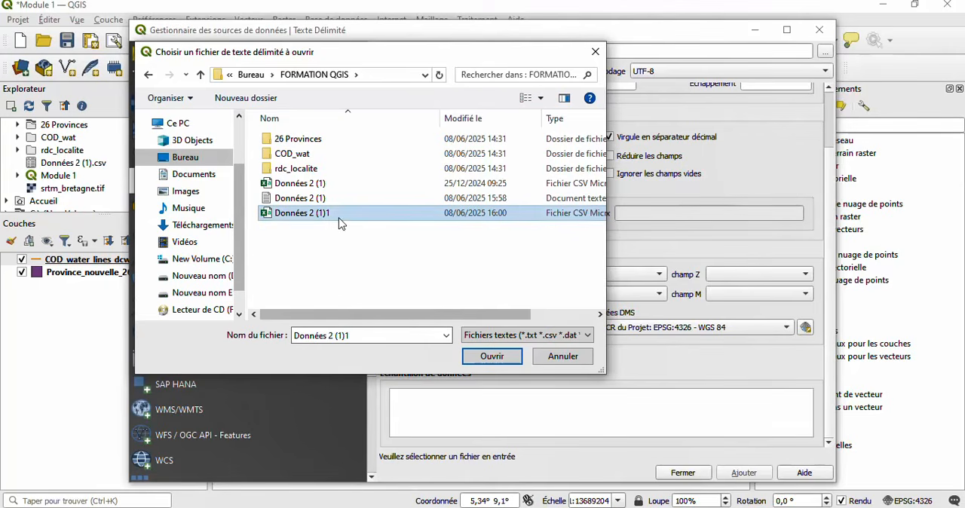
click(490, 357)
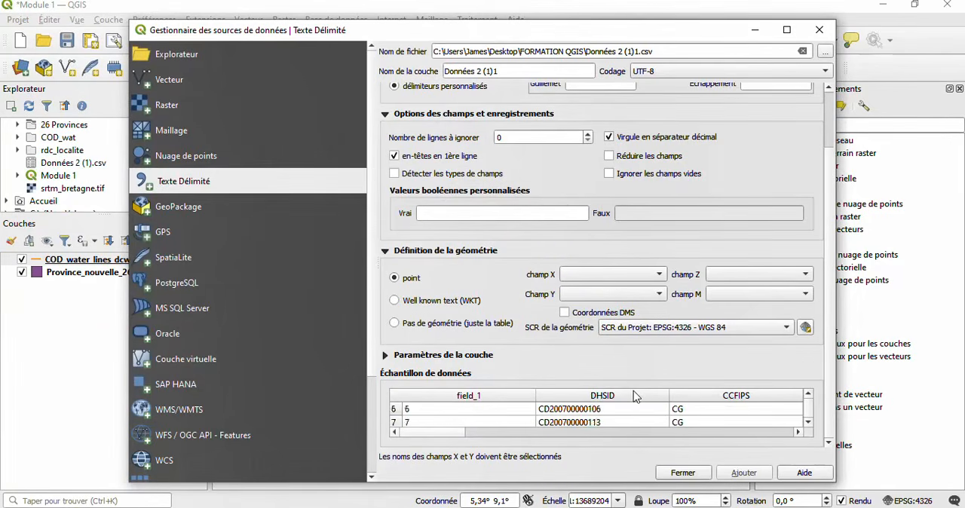
- Compare the data sample with and without the semicolon delimiter, leaving Tab, semicolon and first-line headers enabled
scroll(634, 397, up, 3)
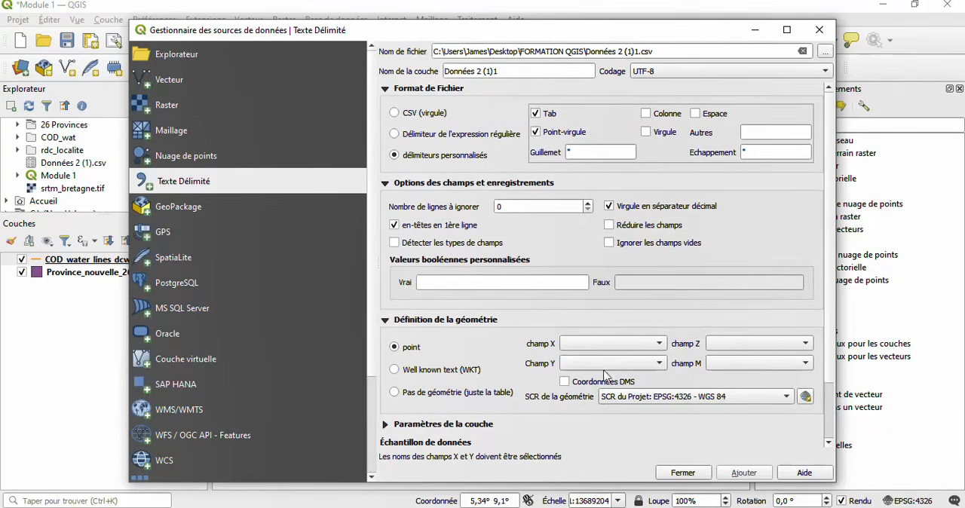
scroll(834, 366, down, 3)
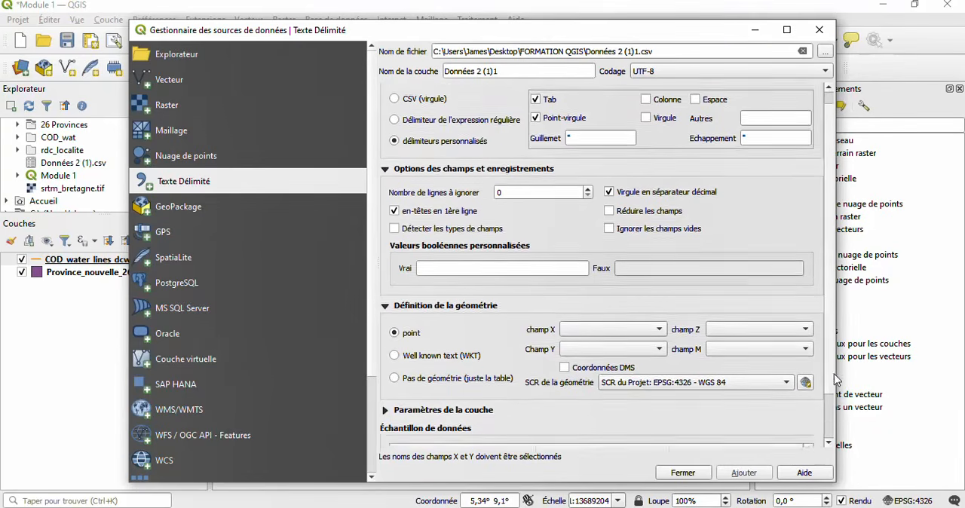
scroll(833, 377, up, 3)
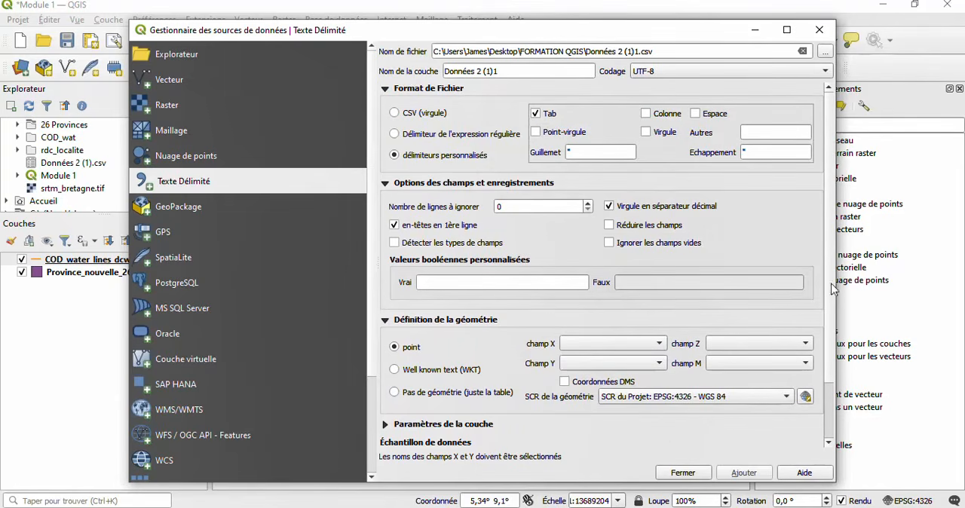
scroll(820, 293, down, 3)
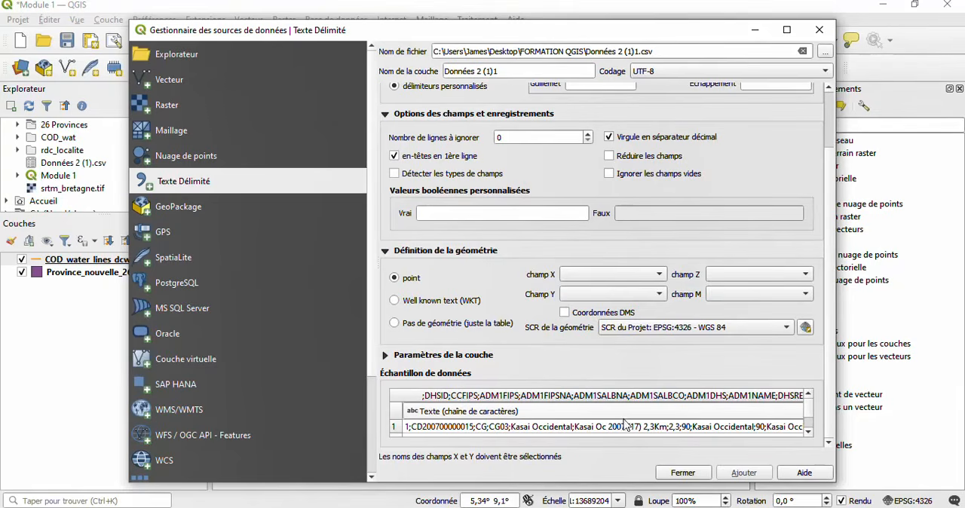
scroll(588, 101, up, 3)
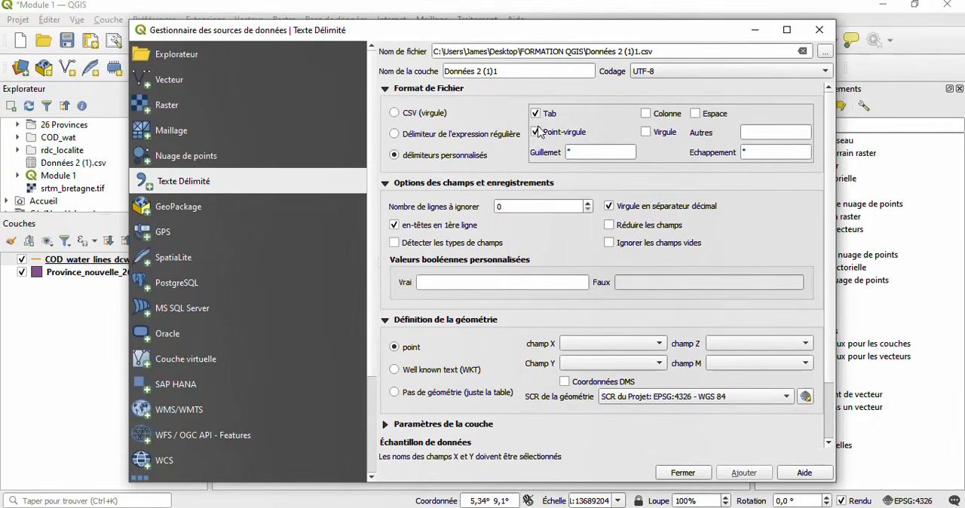
click(393, 223)
scroll(496, 365, down, 2)
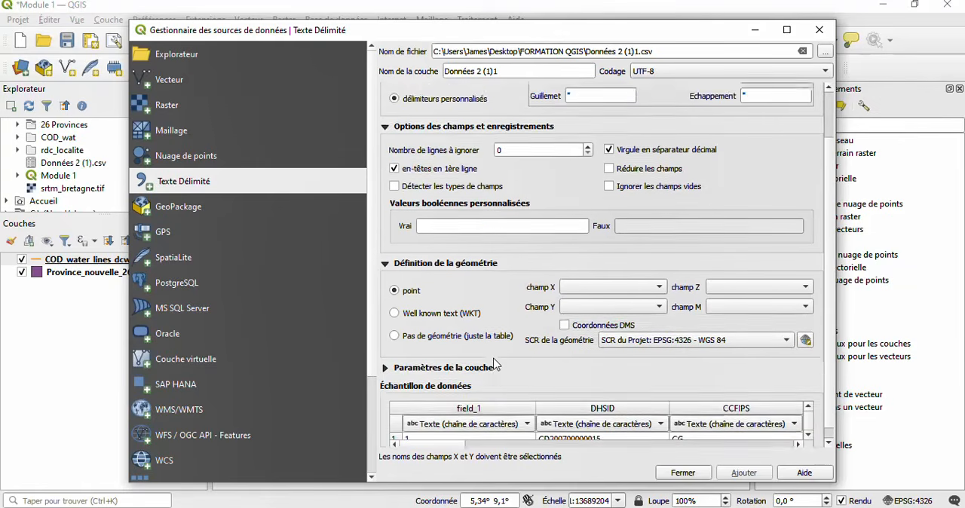
- Set the point geometry's X field to LONGNUM and Y field to LATNUM, keeping the project's EPSG:4326 - WGS 84 as geometry CRS
scroll(496, 365, down, 1)
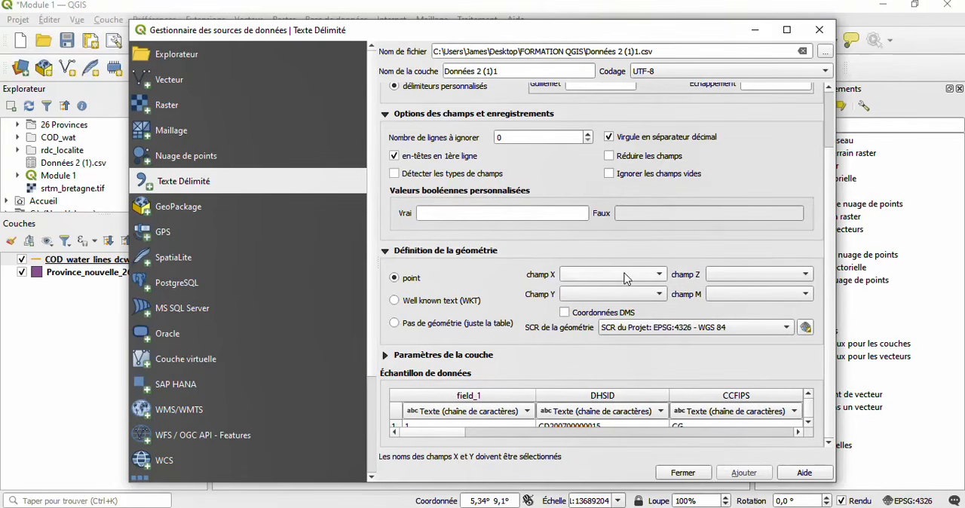
click(649, 277)
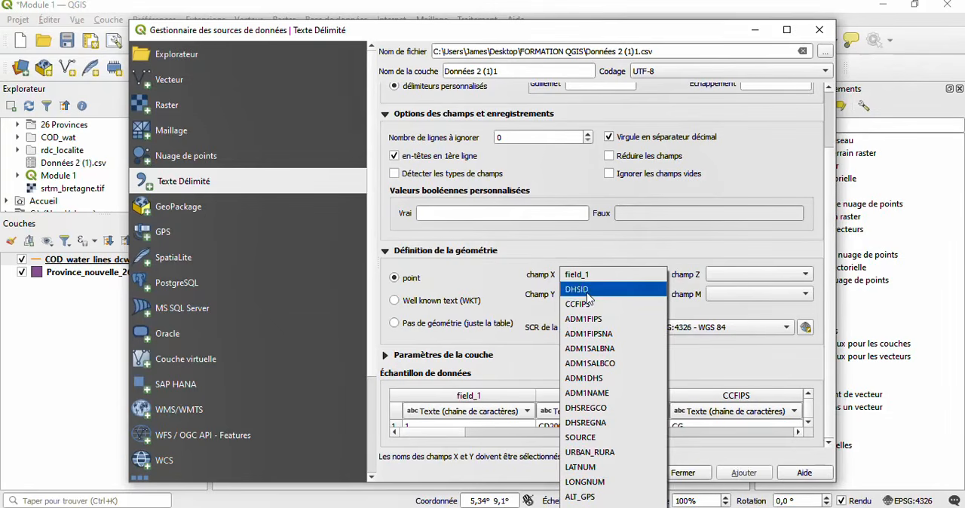
click(591, 481)
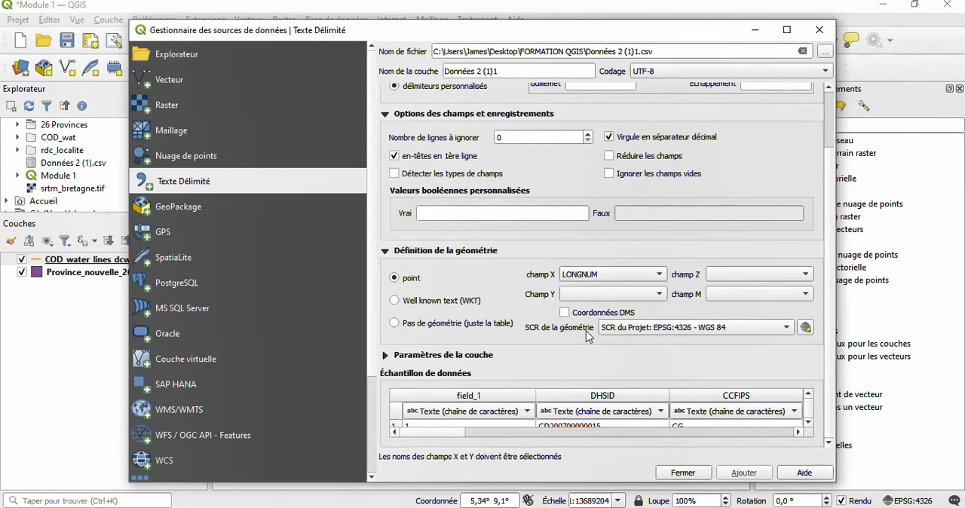
click(608, 295)
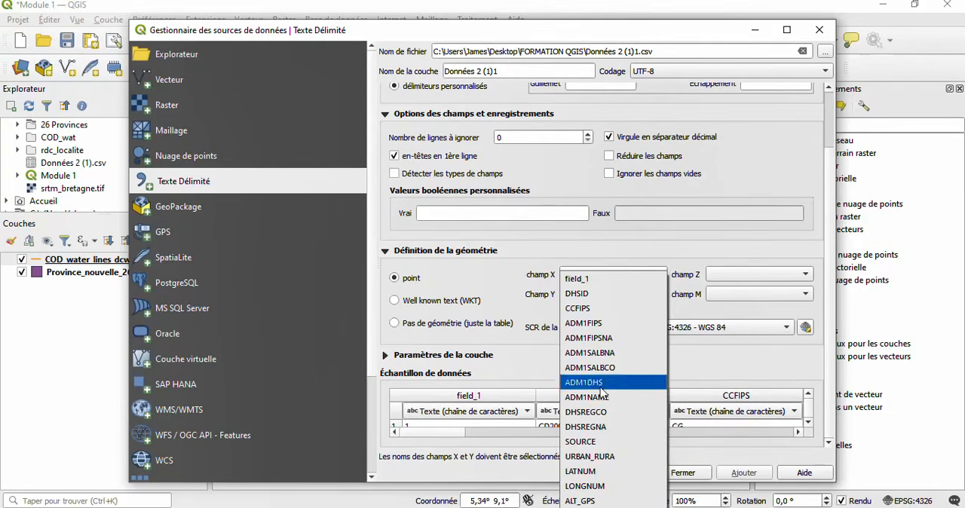
click(582, 475)
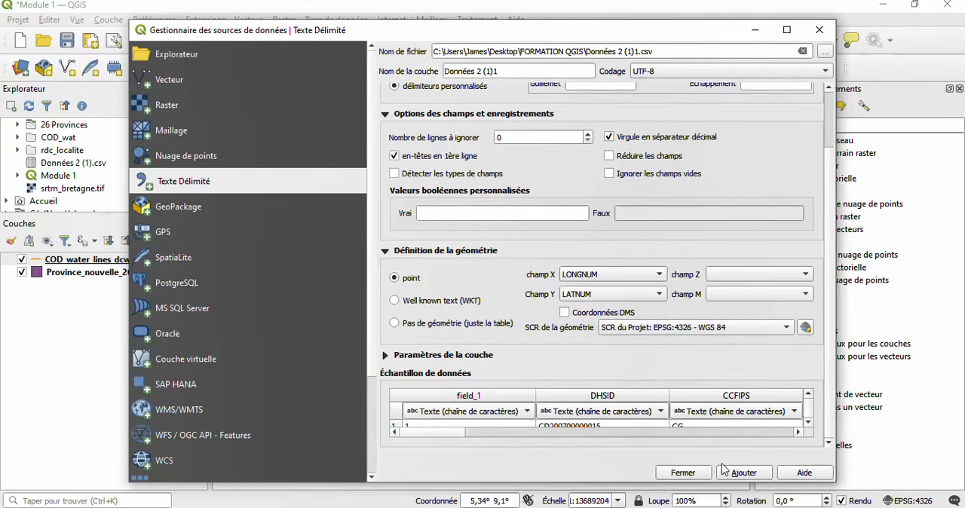
click(760, 332)
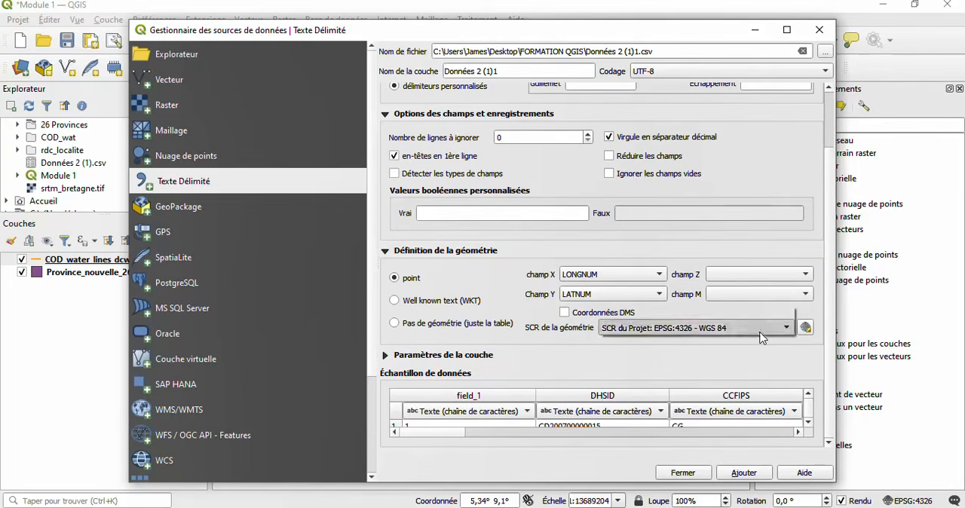
click(759, 333)
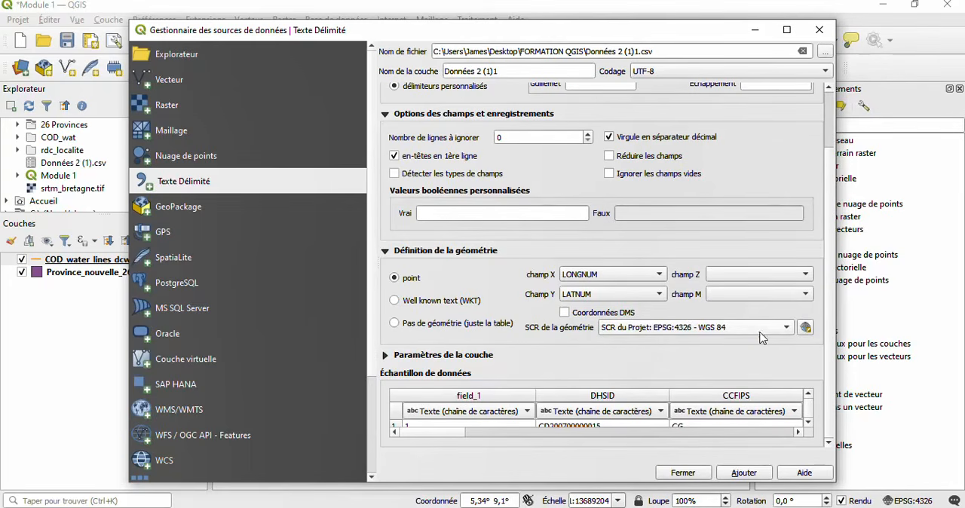
- Add the configured Données 2 (1)1 delimited text points to the map and close the data source manager
click(743, 472)
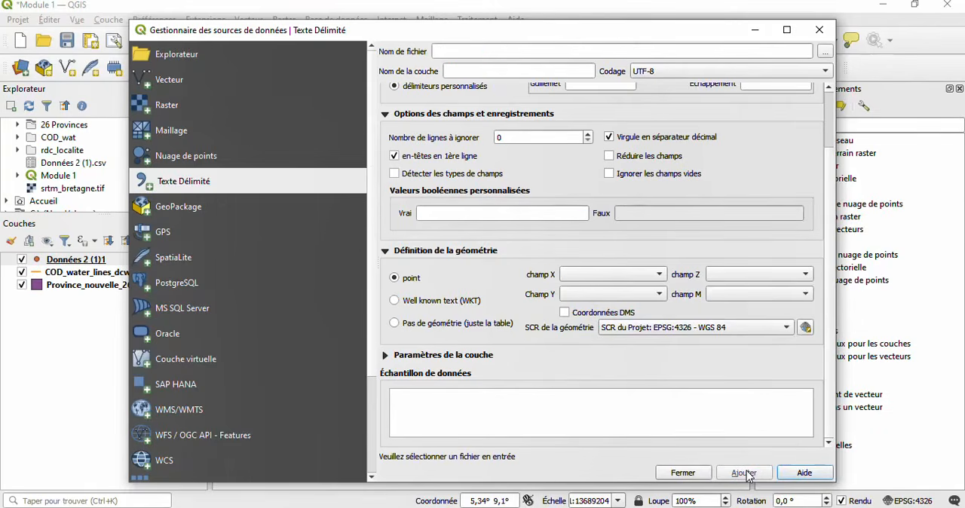
click(692, 473)
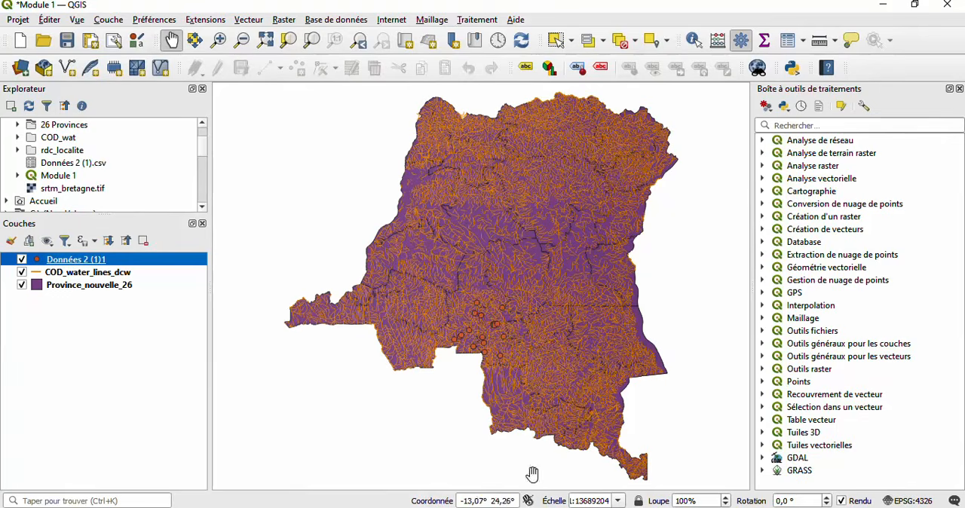
- Switch to the Données 2 (1)1 sheet in Excel, examine the province records in its ADM1 columns, and return to QGIS
key(alt+Tab)
click(336, 229)
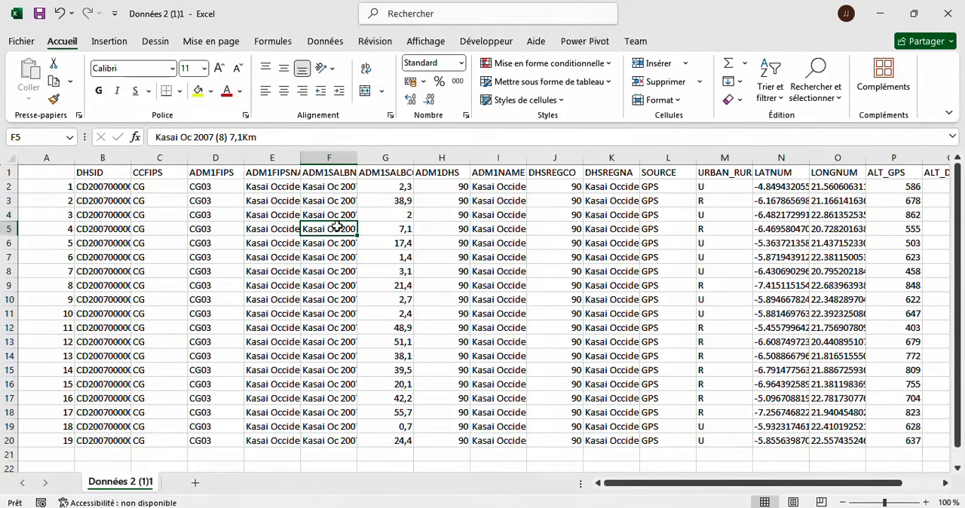
scroll(318, 266, down, 2)
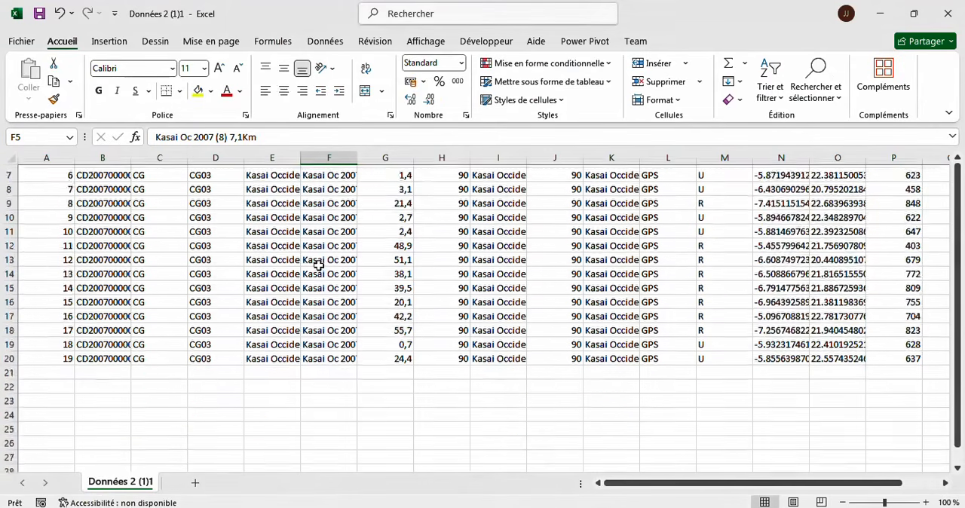
scroll(318, 266, up, 2)
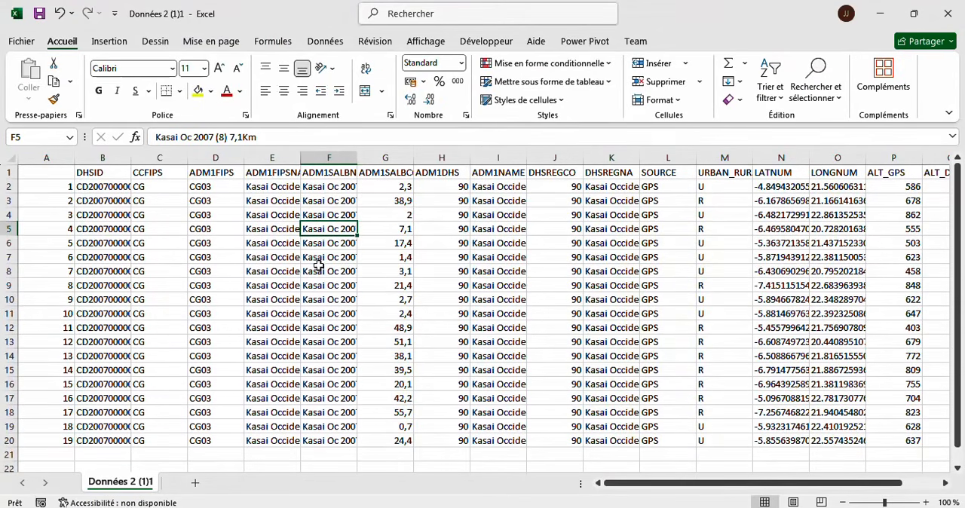
click(272, 191)
click(304, 188)
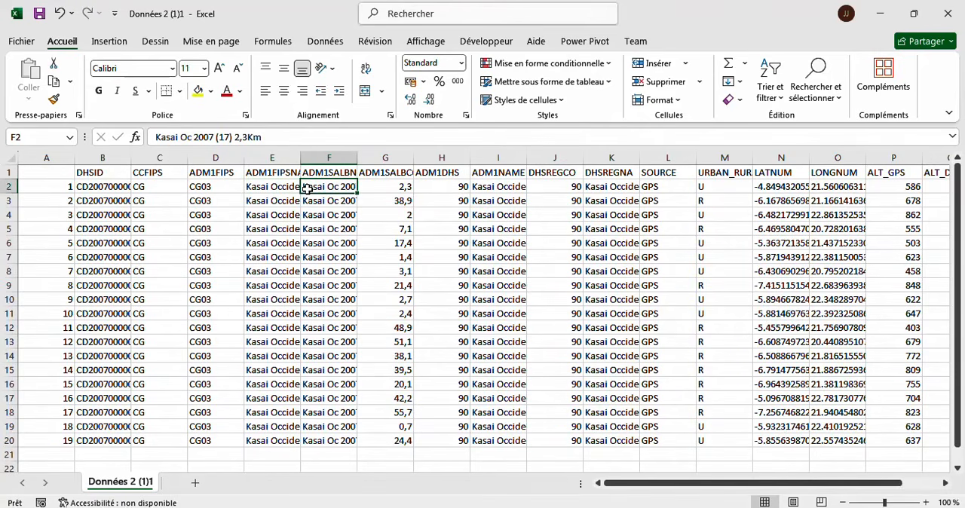
drag(266, 191, 527, 448)
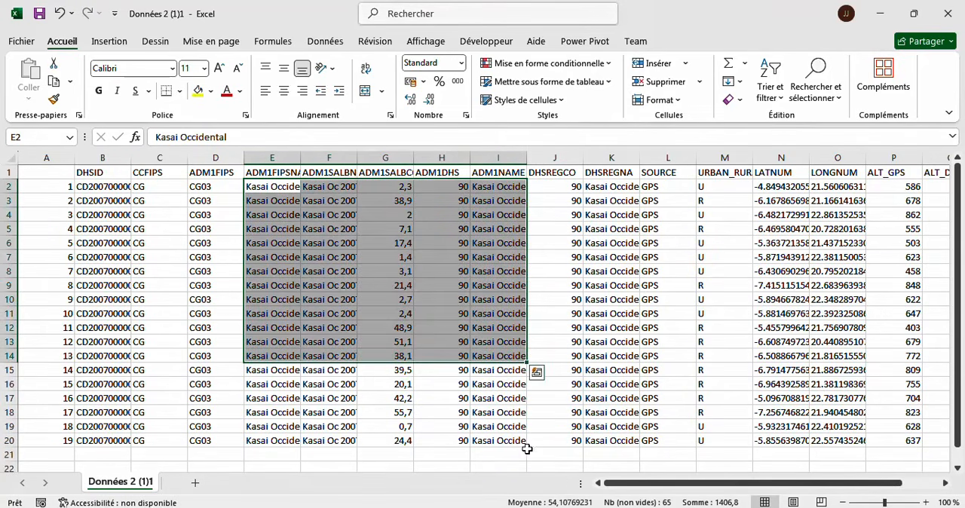
click(294, 398)
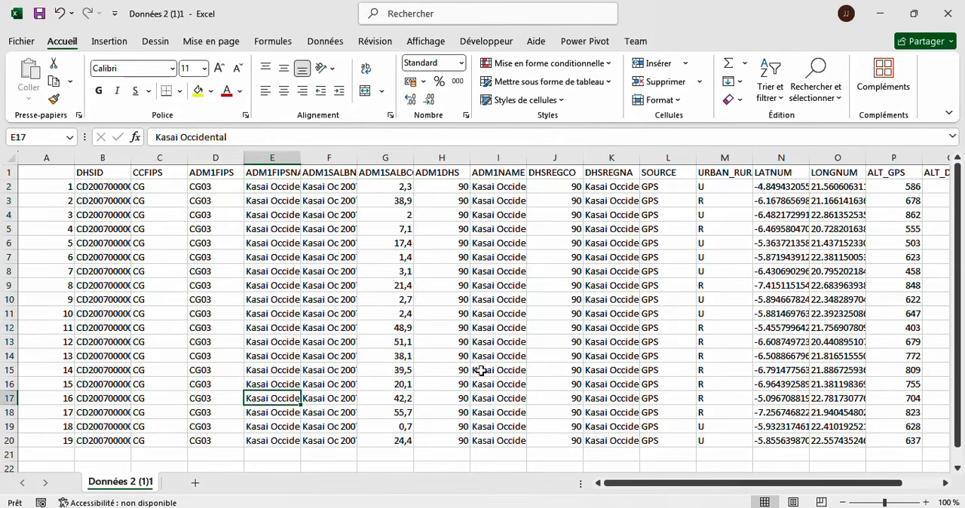
click(484, 507)
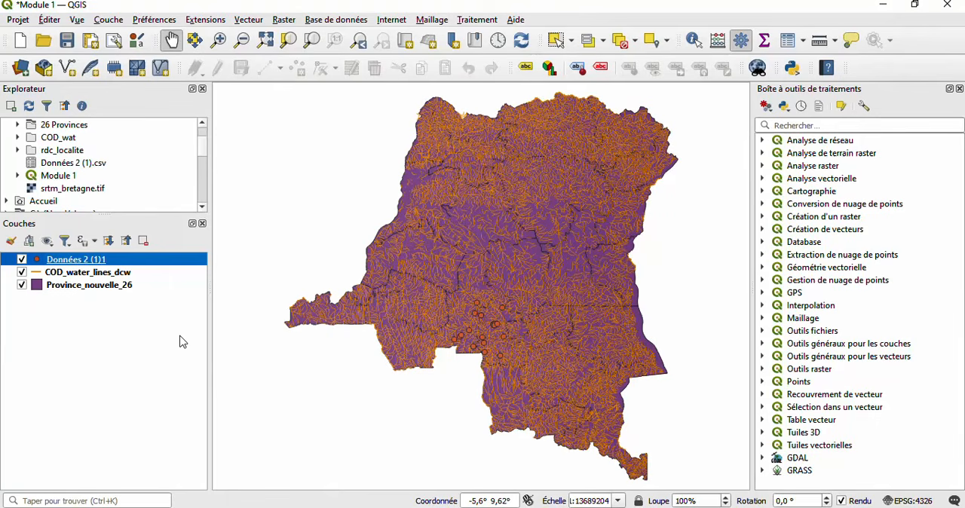
- Toggle the visibility of Province_nouvelle_26, Données 2 (1)1 and COD_water_lines_dcw to compare the layers, leaving all three displayed
click(22, 285)
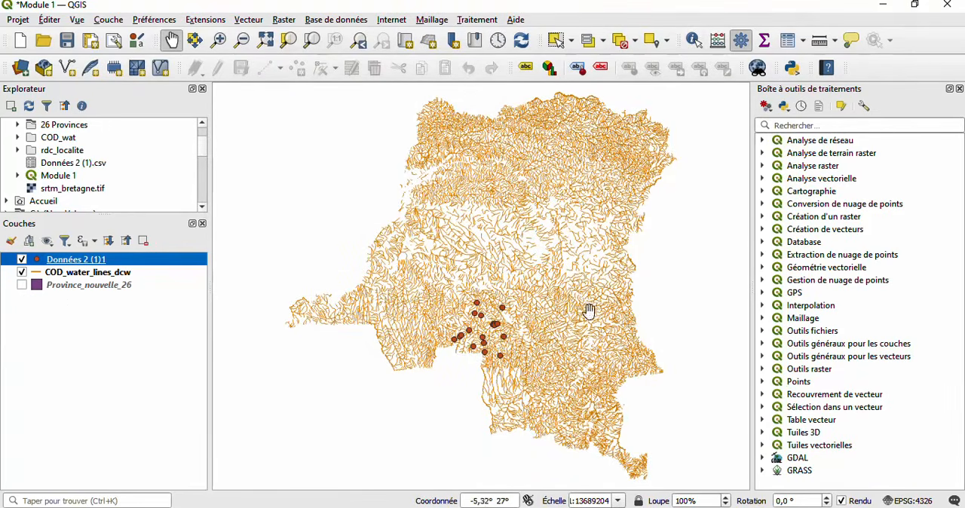
click(22, 259)
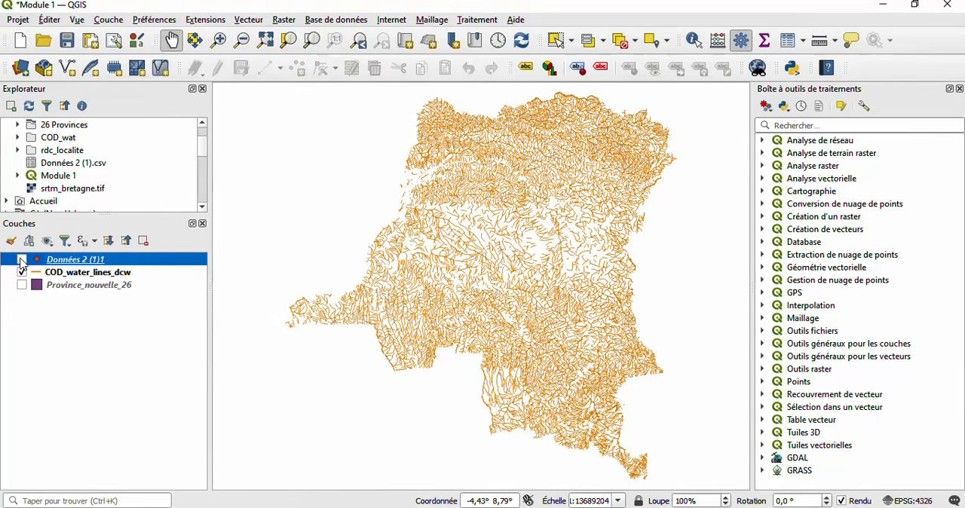
click(22, 260)
click(22, 273)
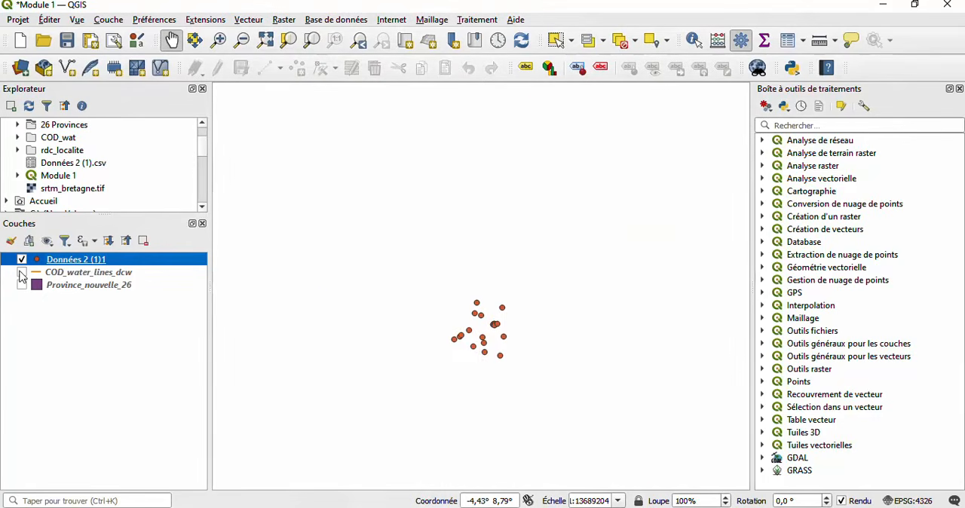
click(21, 273)
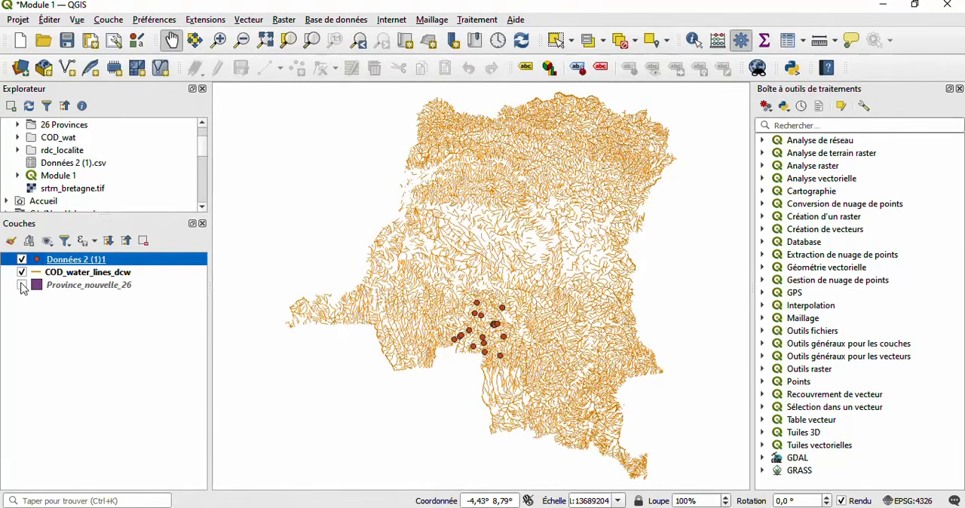
click(22, 285)
click(22, 273)
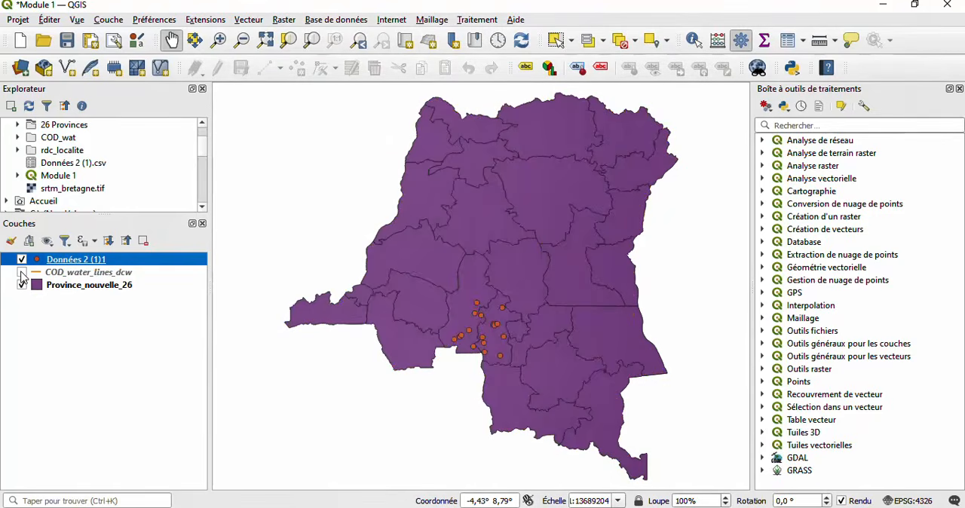
click(22, 273)
click(22, 285)
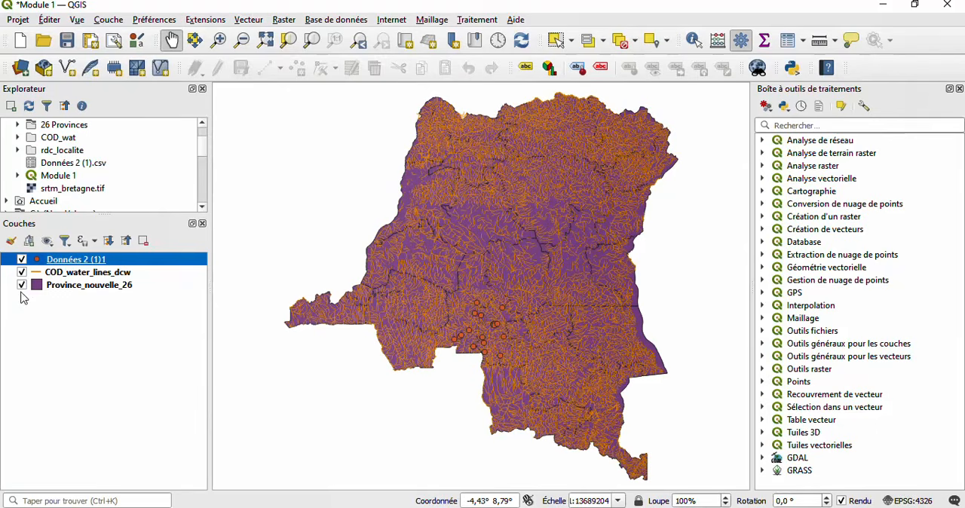
- Select the three layers in turn to check their source details, and briefly view Province_nouvelle_26's properties
click(150, 289)
click(127, 273)
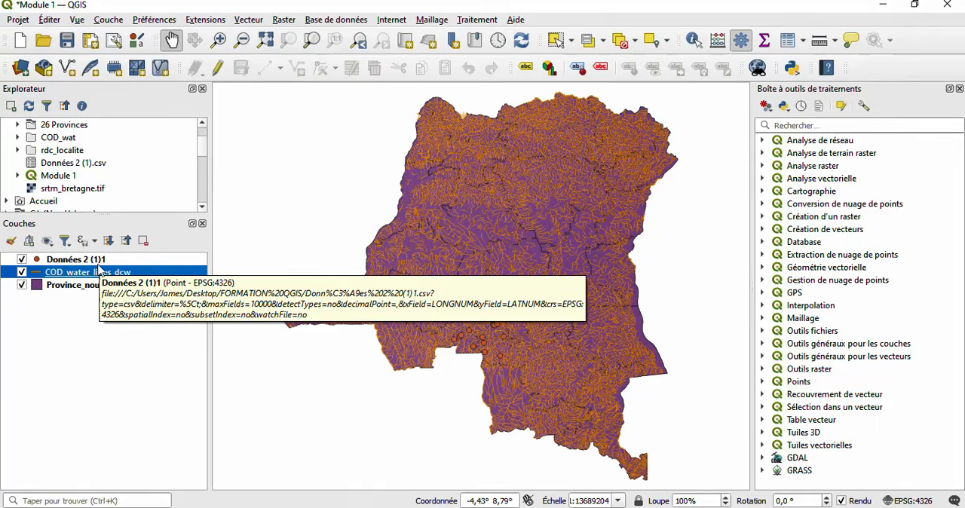
click(98, 263)
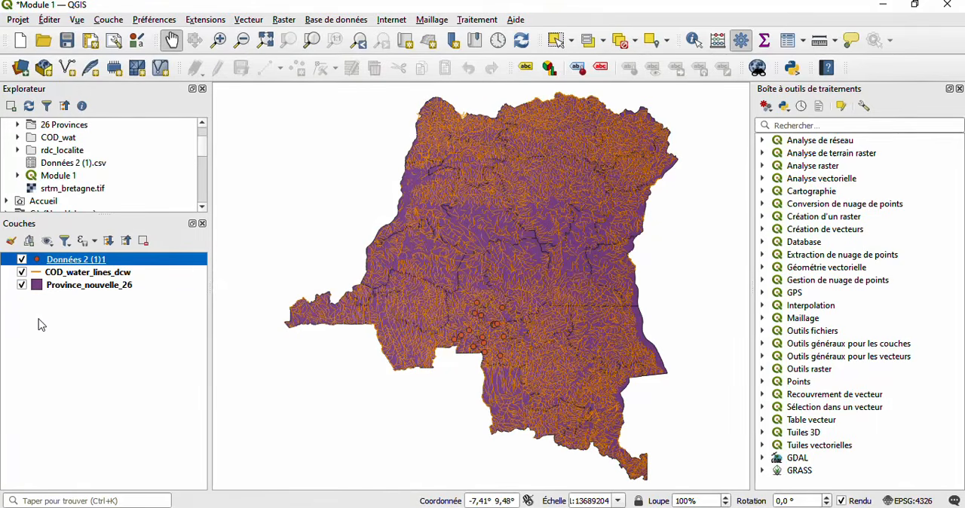
click(86, 290)
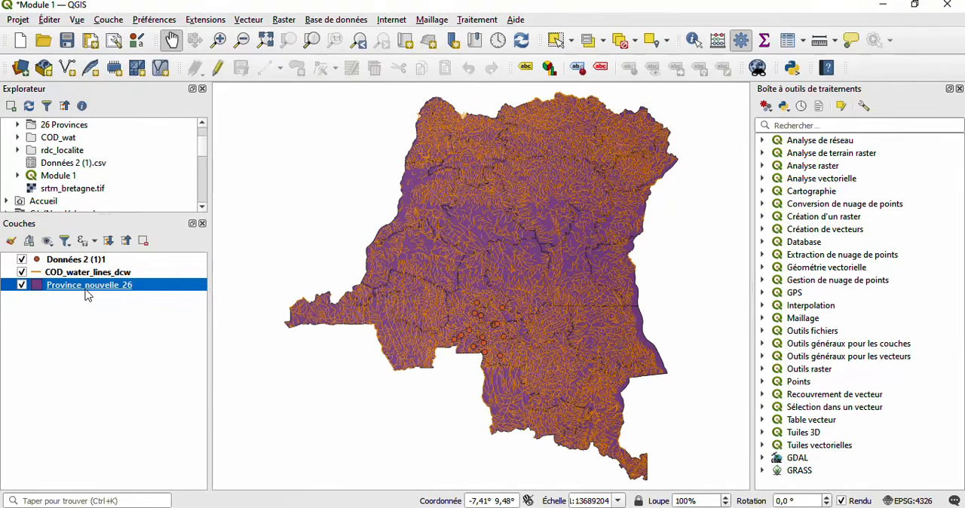
right_click(87, 295)
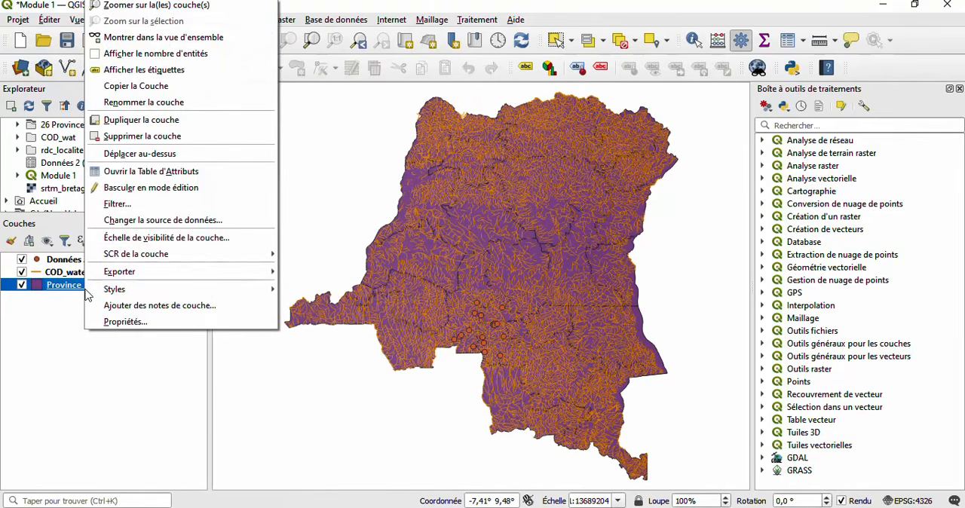
click(135, 322)
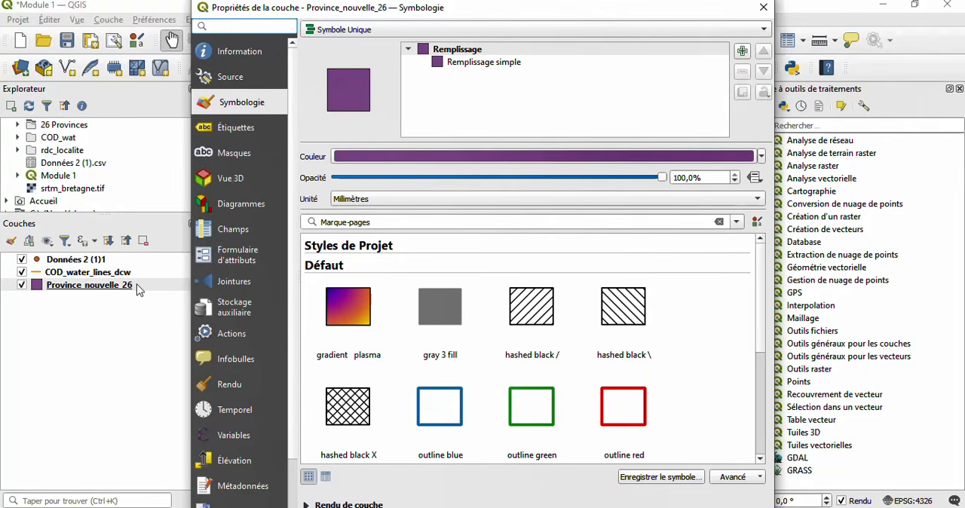
click(761, 8)
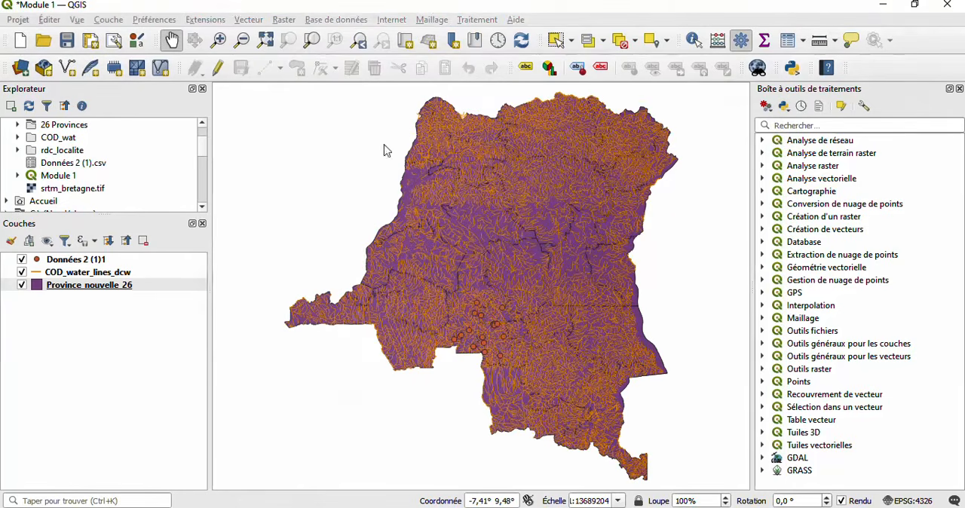
- Review the Information page of Province_nouvelle_26's properties, including its provider, coordinate reference system, identification and extent details
right_click(147, 284)
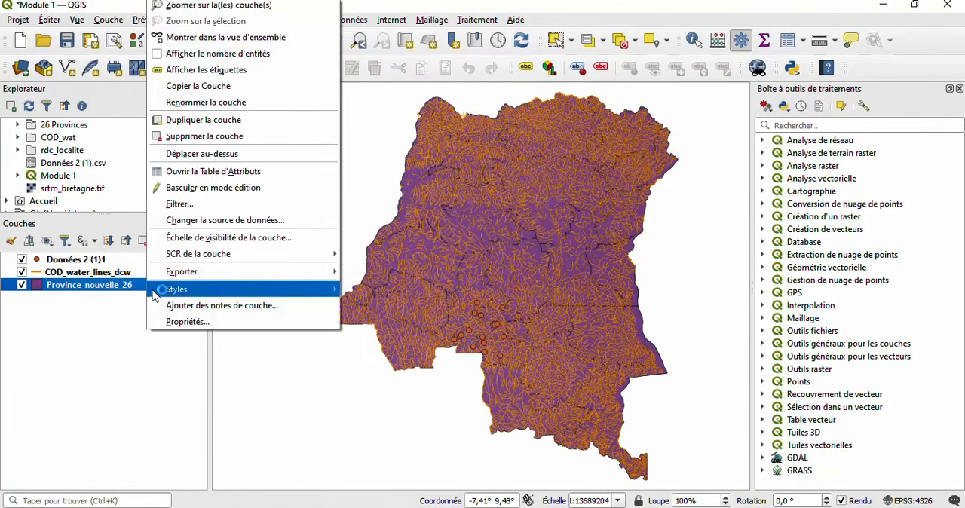
click(184, 322)
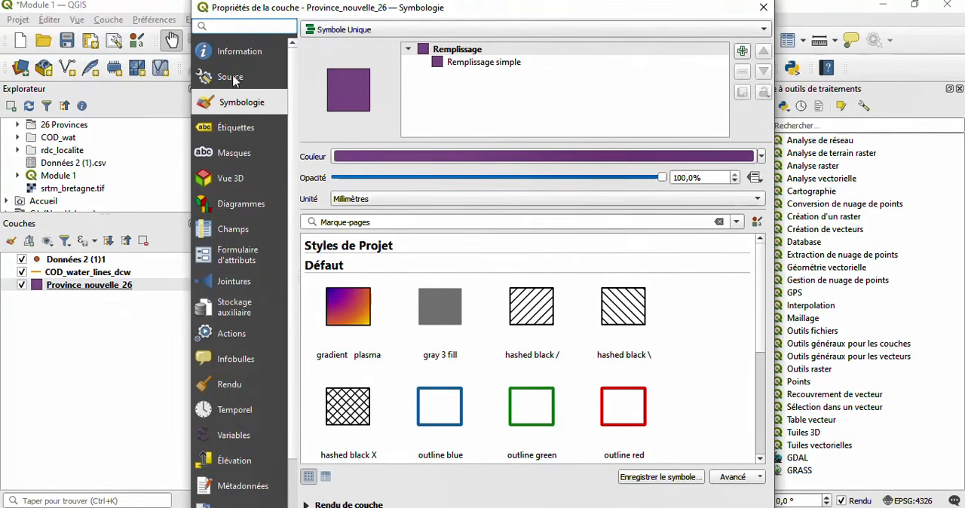
click(246, 51)
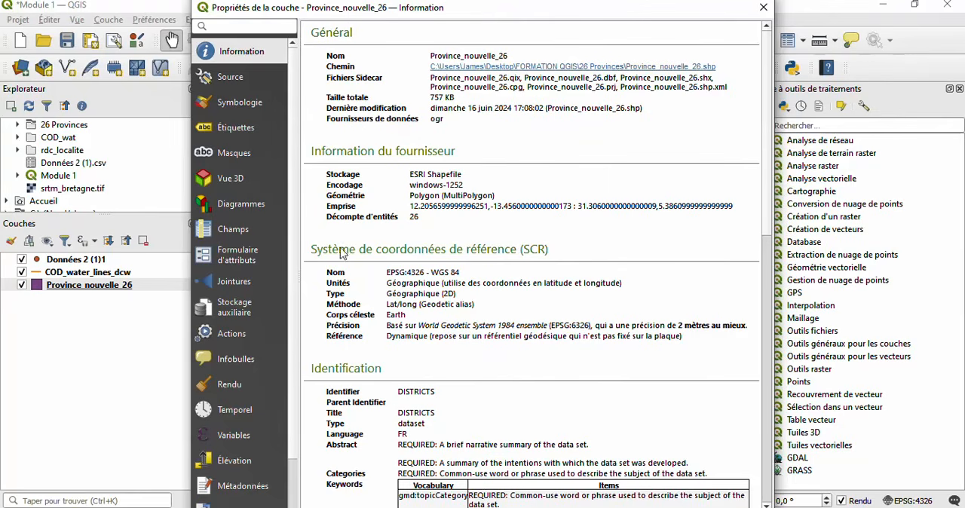
scroll(355, 203, down, 2)
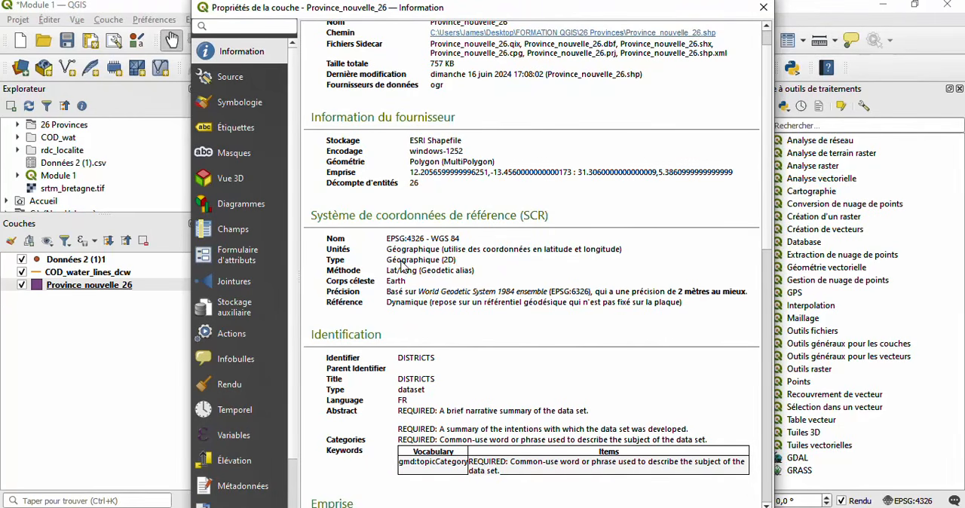
scroll(402, 265, down, 3)
scroll(402, 265, up, 4)
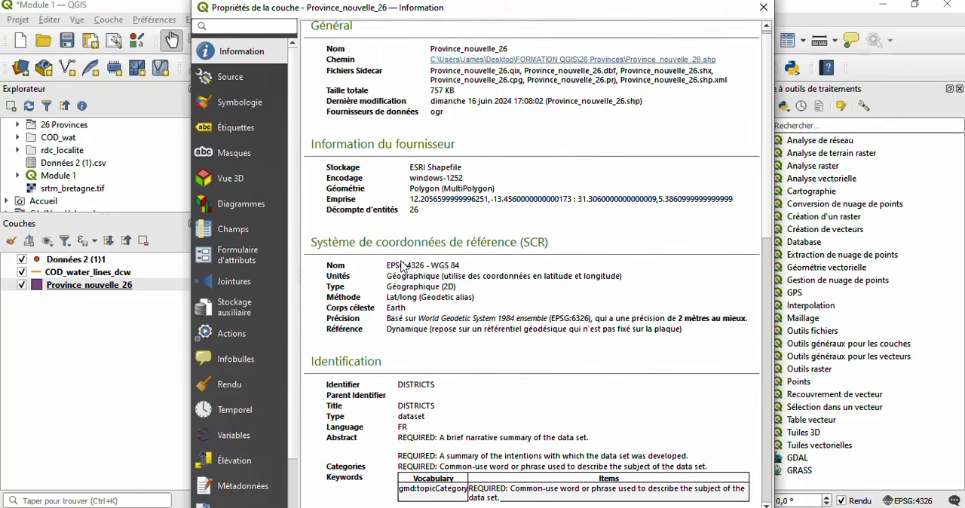
scroll(483, 302, down, 5)
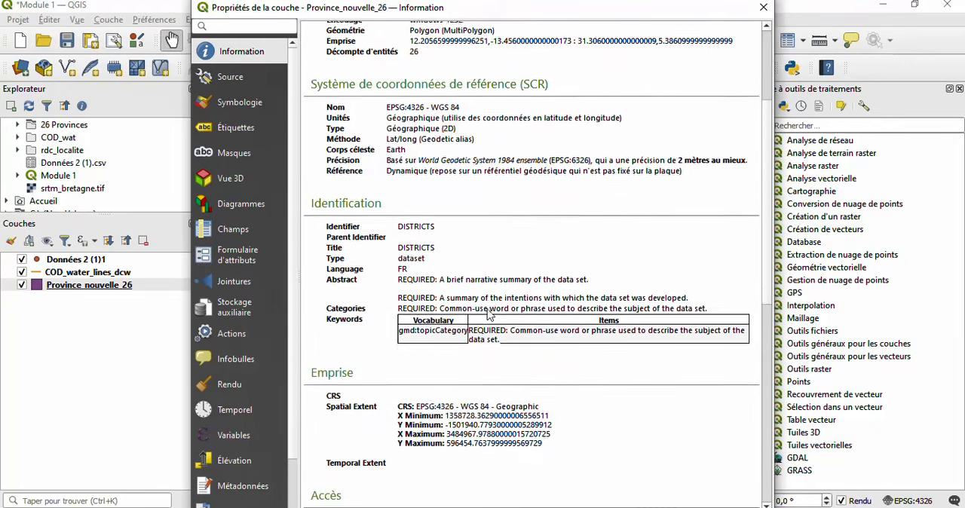
scroll(488, 315, down, 4)
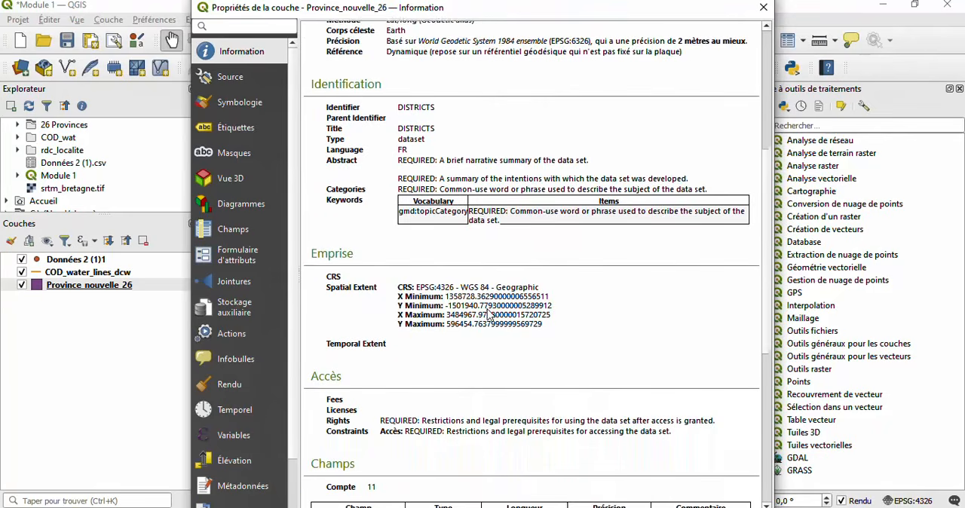
scroll(489, 315, up, 3)
scroll(487, 315, up, 6)
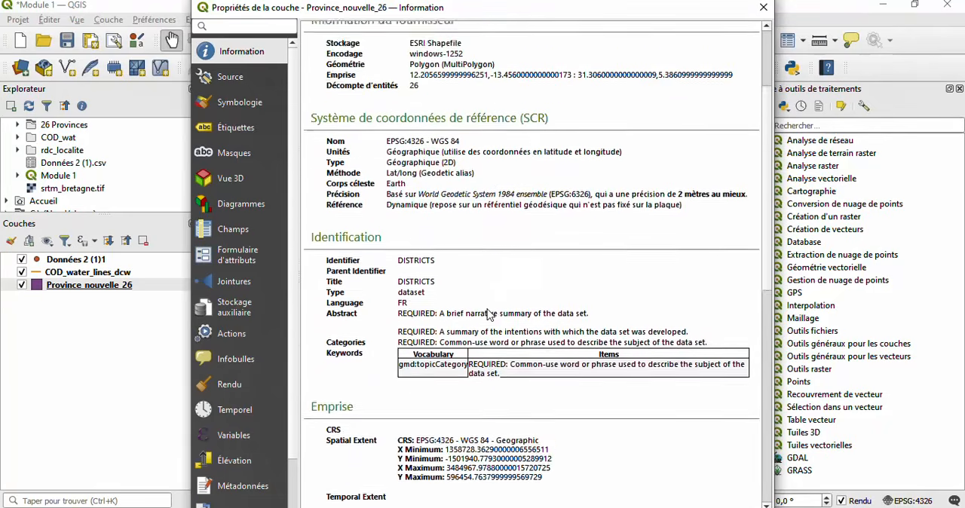
scroll(487, 315, down, 2)
scroll(486, 315, up, 2)
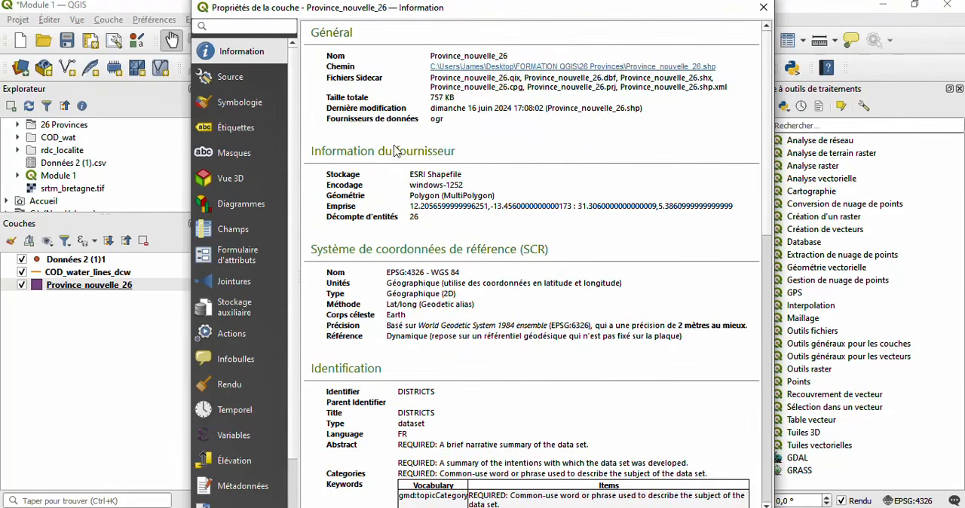
- Set the simple fill colour in Province_nouvelle_26's symbology to dark red, #990825
click(251, 104)
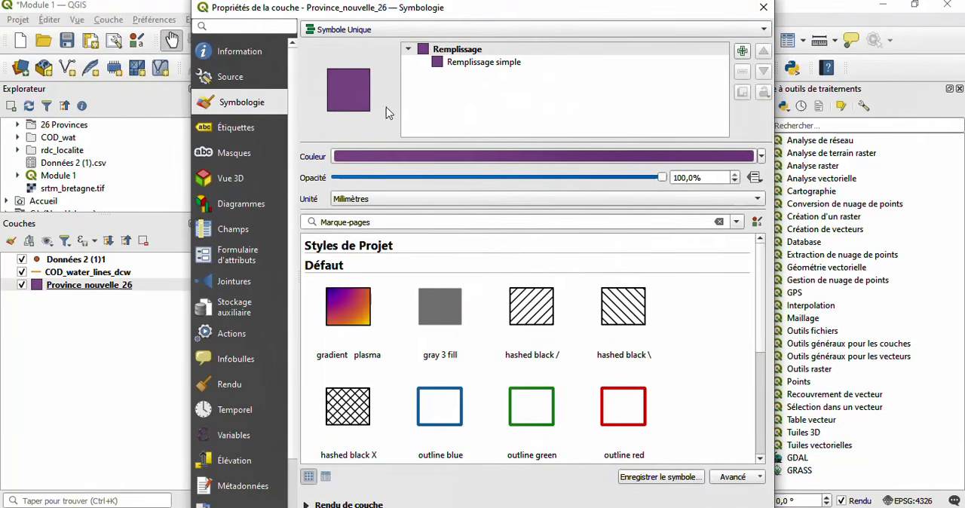
click(482, 64)
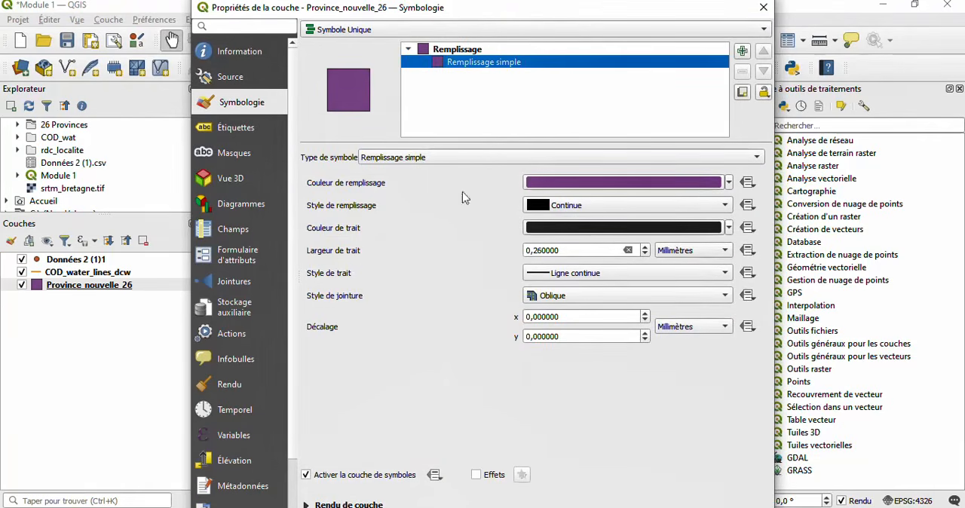
click(623, 189)
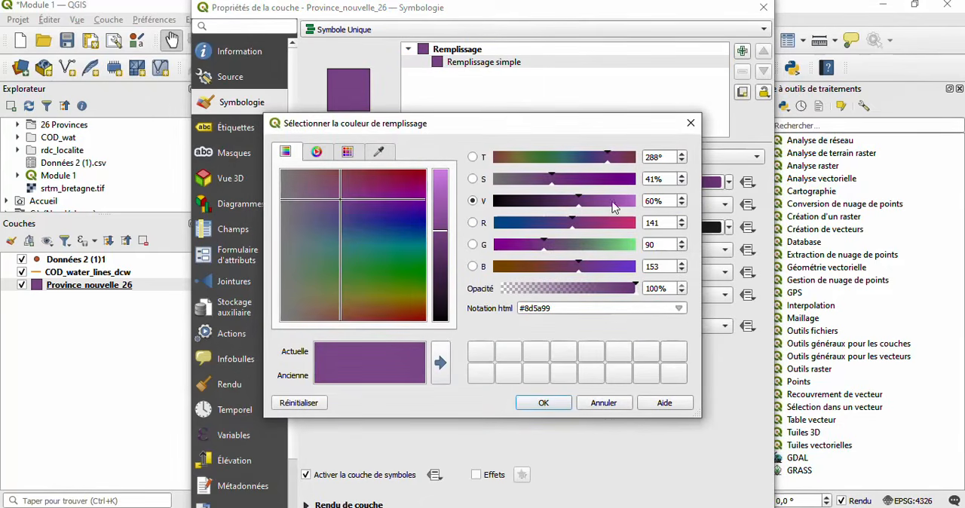
click(418, 175)
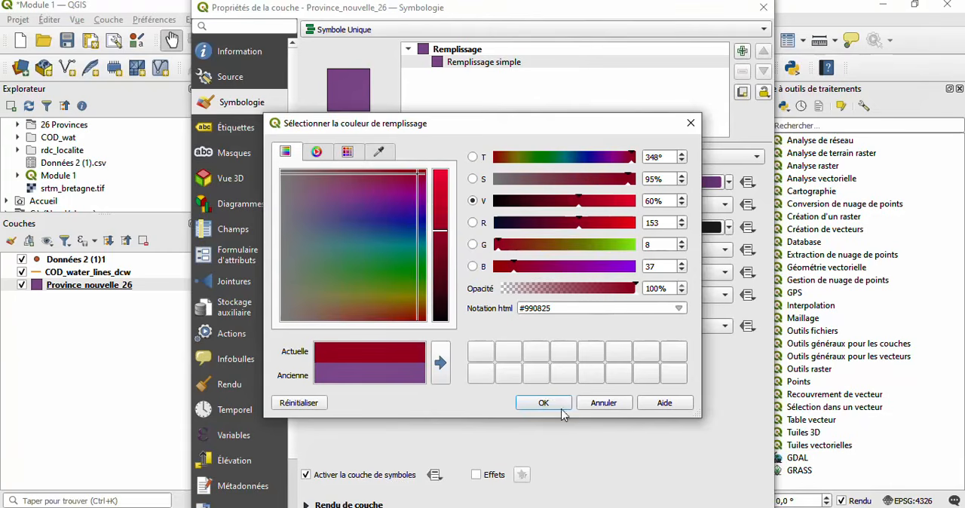
click(538, 403)
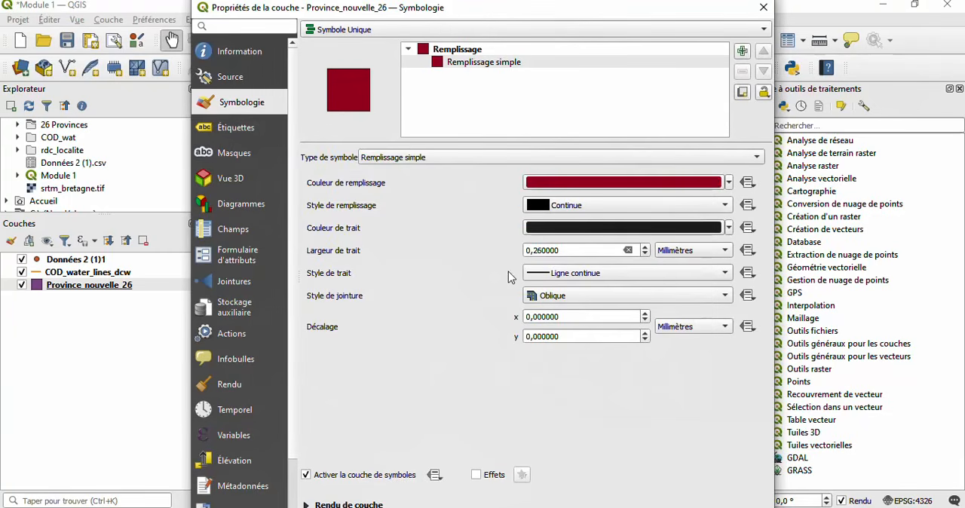
- Try simple labels based on the NOM field for Province_nouvelle_26, and close the layer properties without applying the changes
click(240, 130)
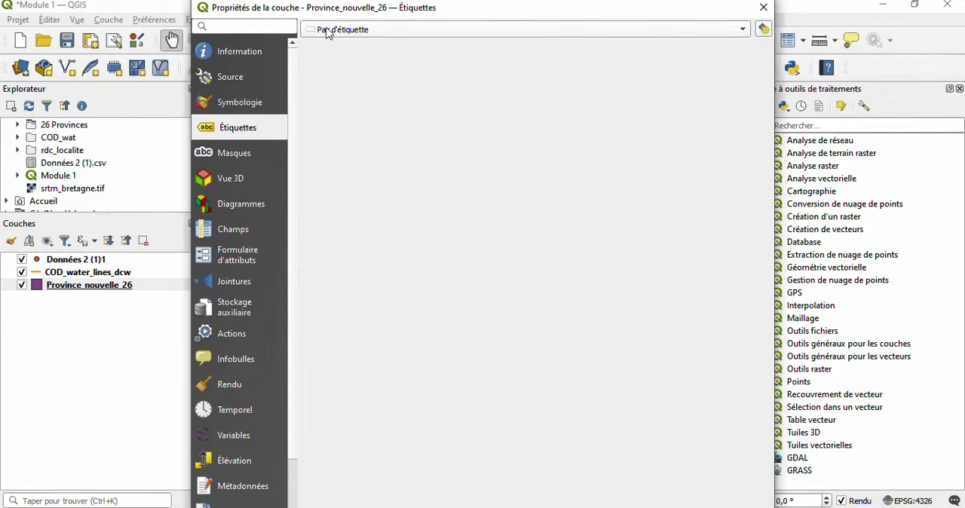
click(354, 31)
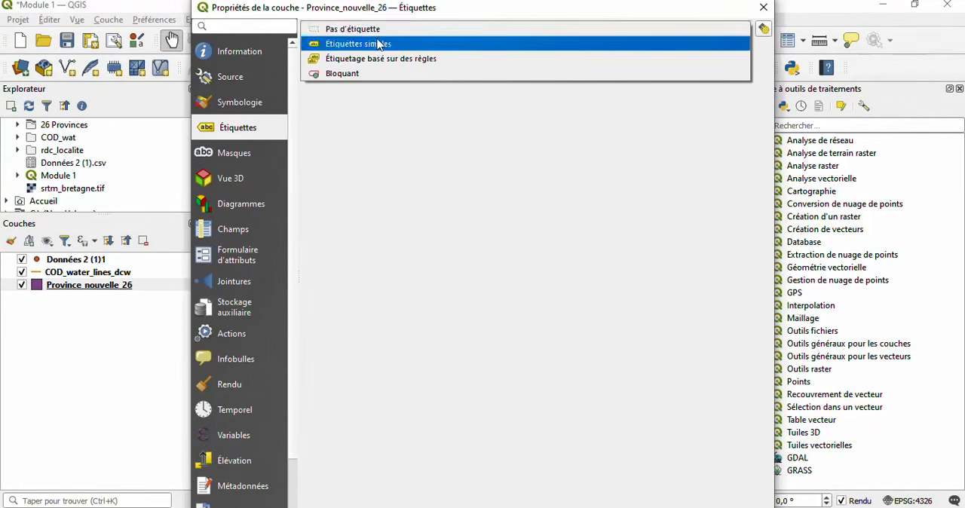
click(377, 41)
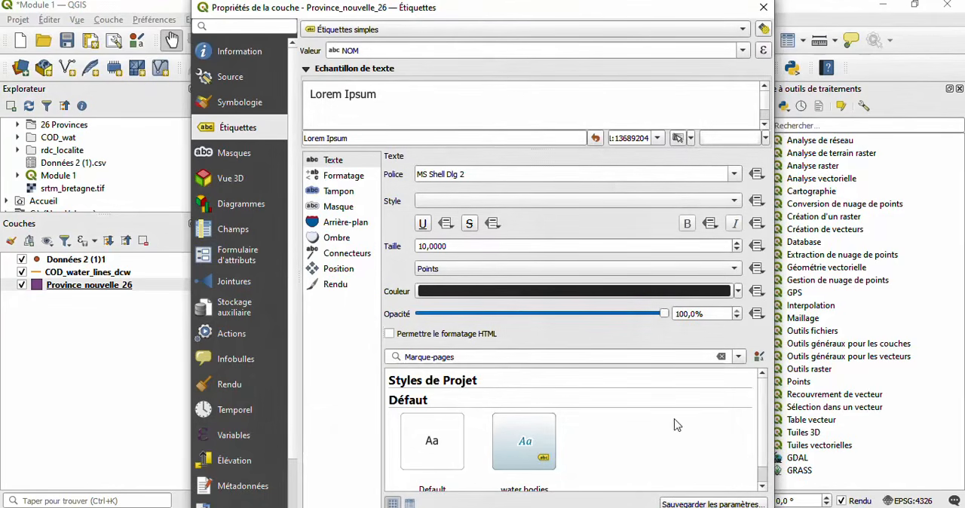
click(763, 9)
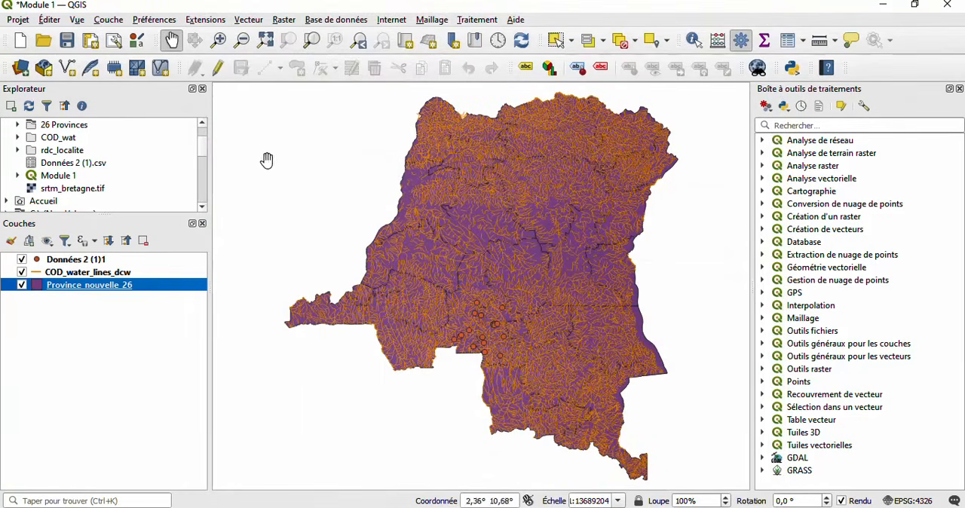
- Save the Module 1 project with all three layers displayed
click(339, 247)
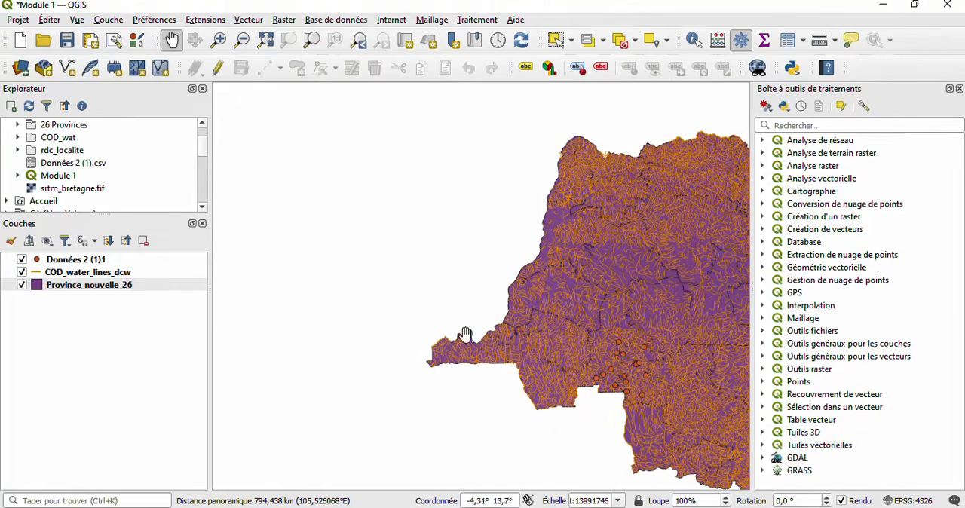
scroll(476, 307, down, 1)
scroll(476, 306, down, 1)
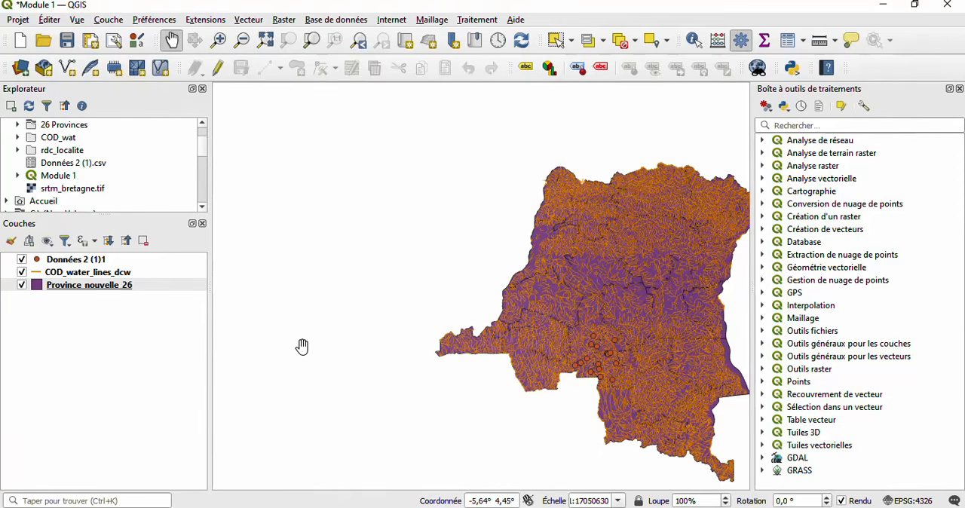
key(ctrl+s)
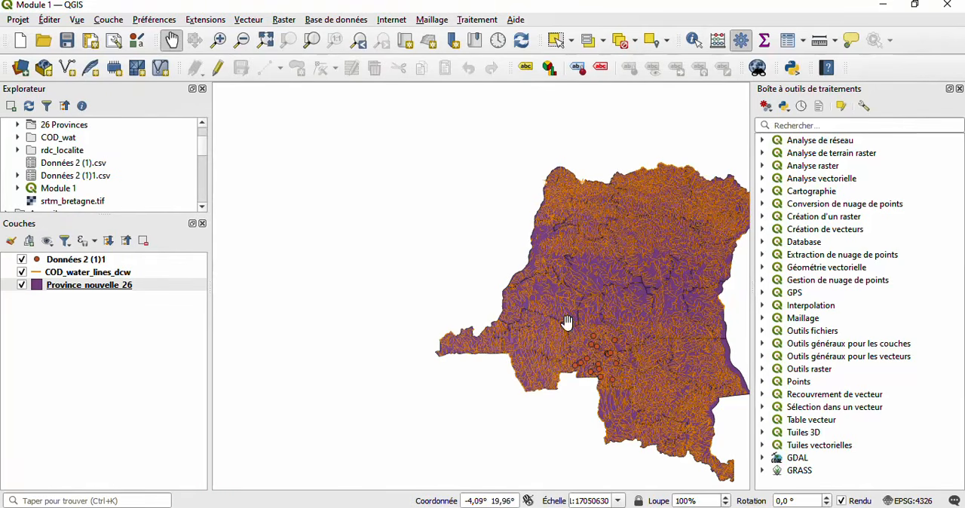
drag(566, 323, 436, 312)
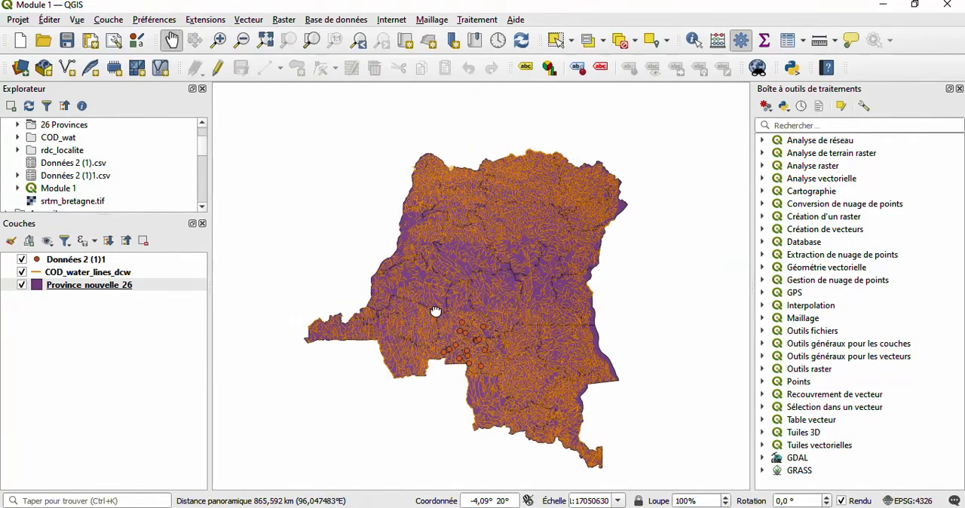
drag(436, 312, 436, 310)
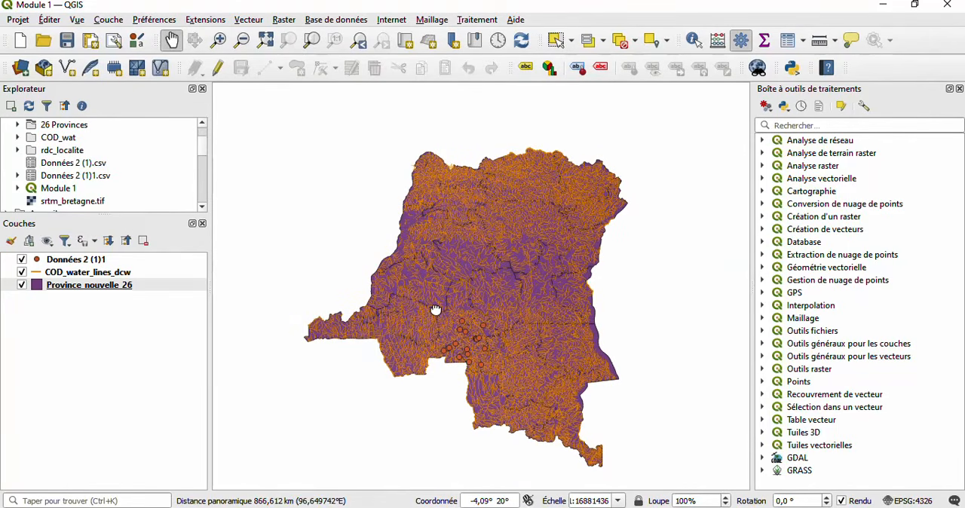